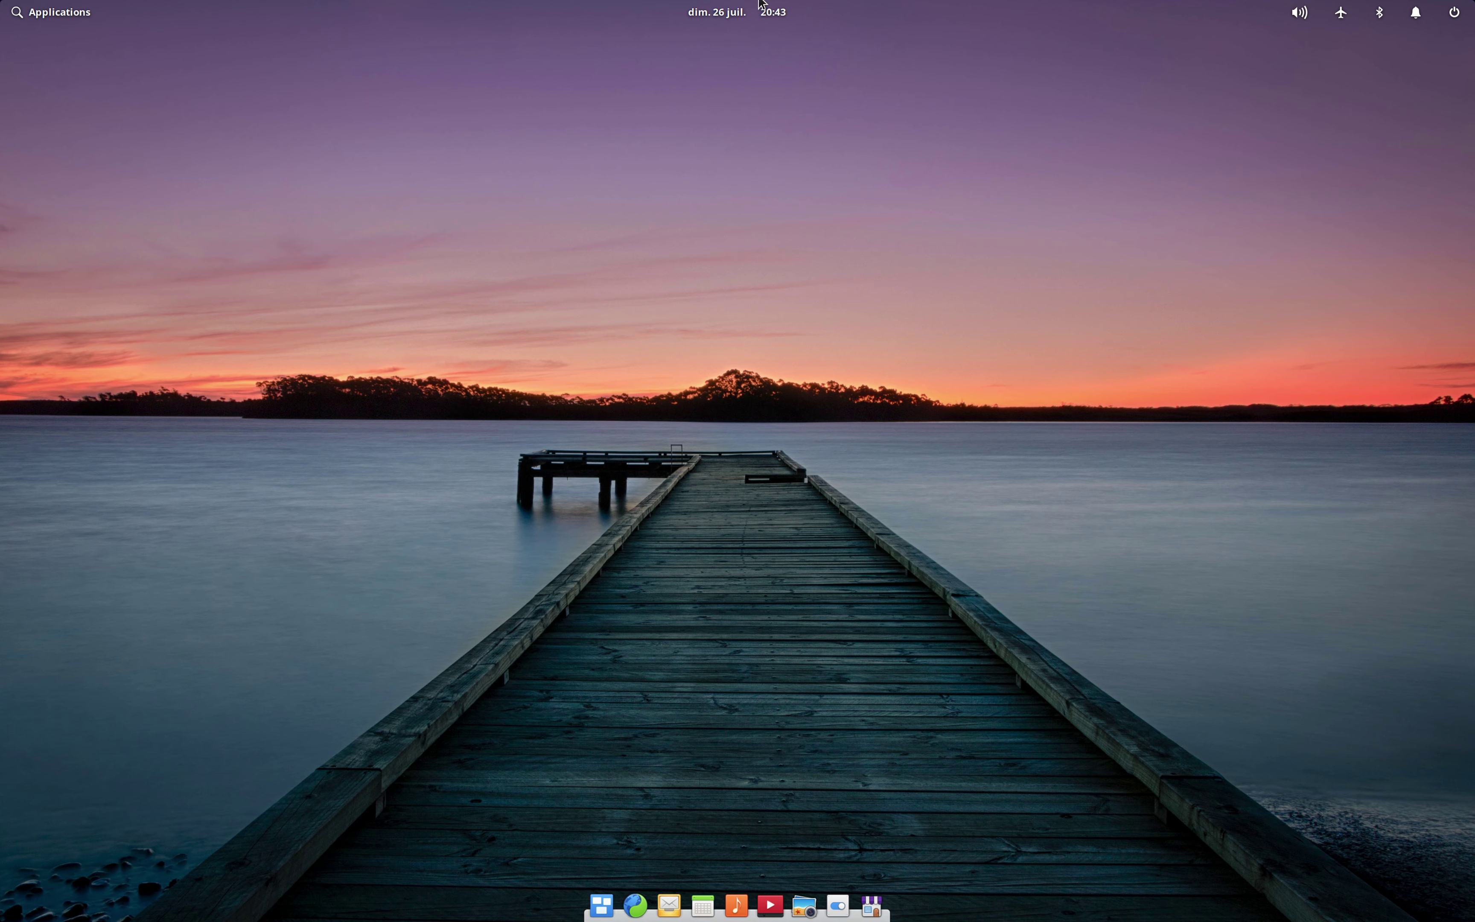
- Check the wired network switch in the network indicator and dismiss it
{"action": "left_click", "coordinate": [1341, 12]}
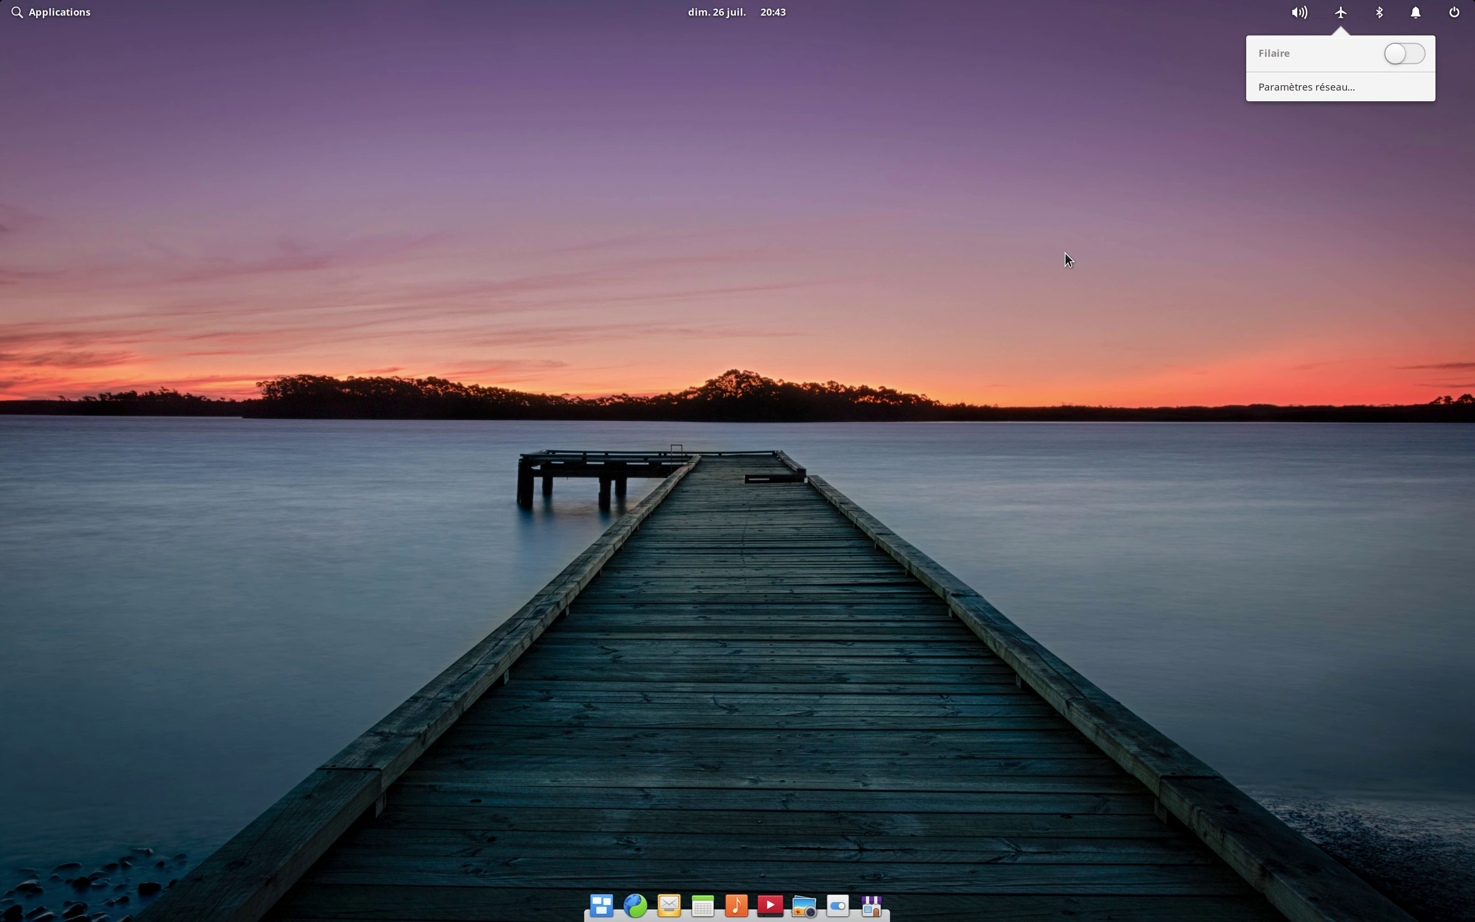
{"action": "left_click", "coordinate": [813, 622]}
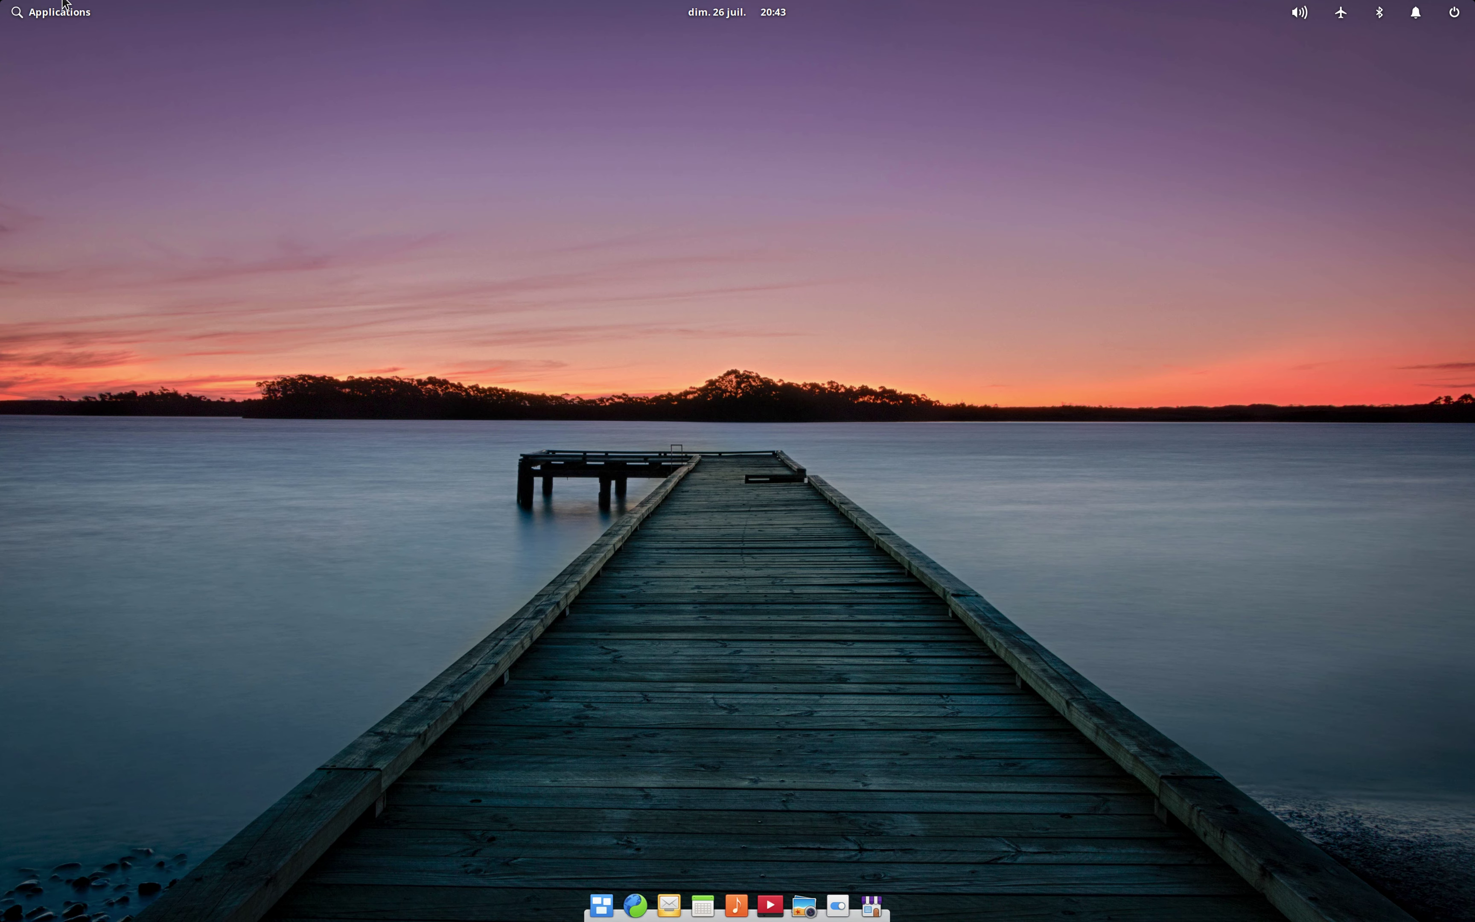
- Browse the Applications menu's categories, including Infographie, and switch the menu to grid view
{"action": "mouse_move", "coordinate": [68, 5]}
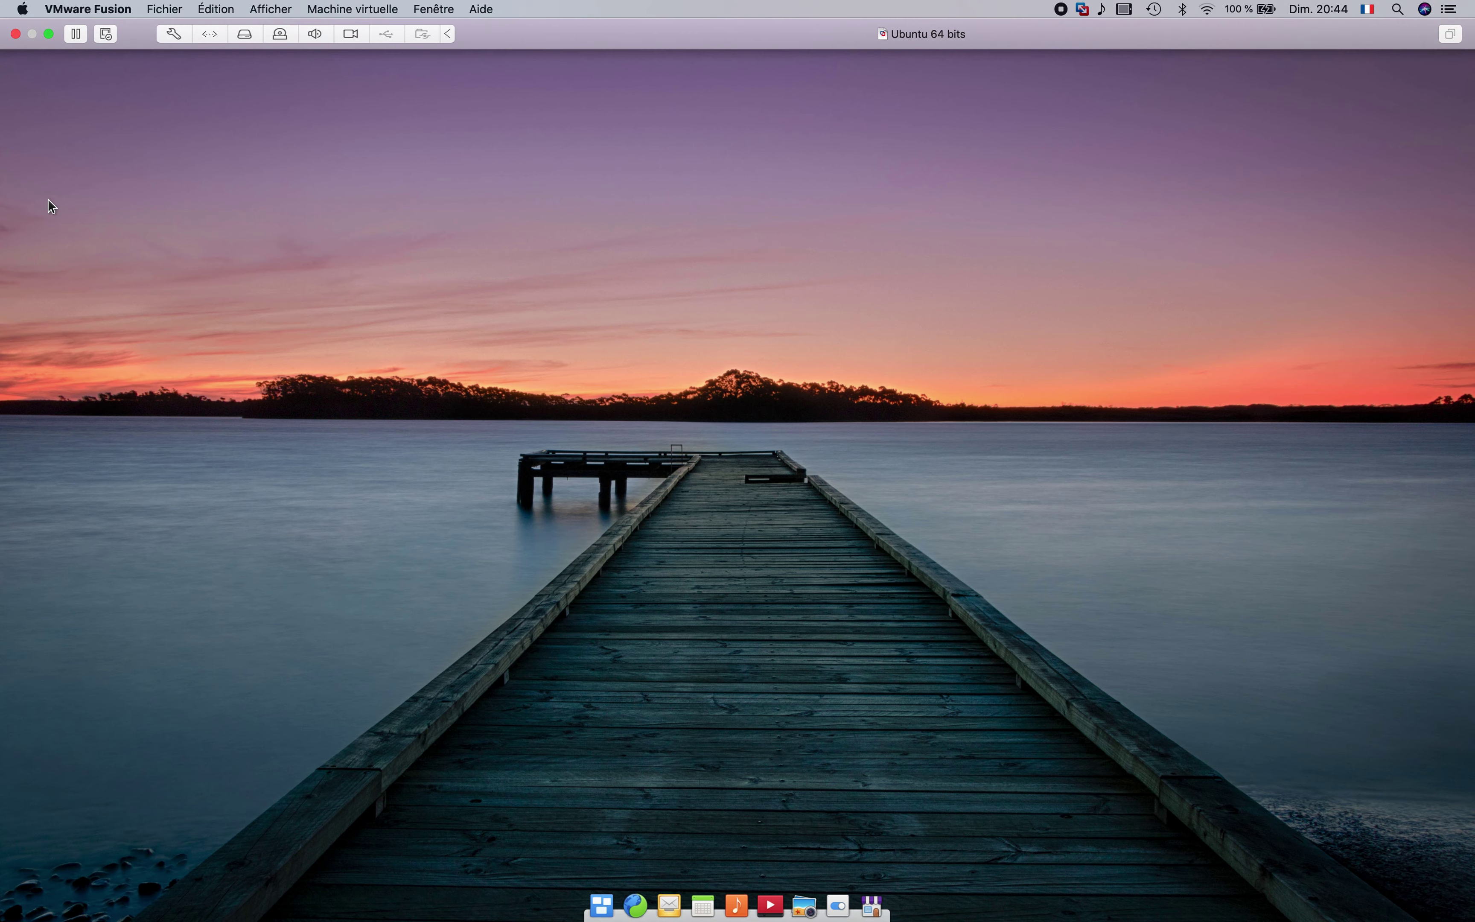
{"action": "left_click", "coordinate": [64, 19]}
{"action": "key", "text": "Escape"}
{"action": "left_click", "coordinate": [84, 18]}
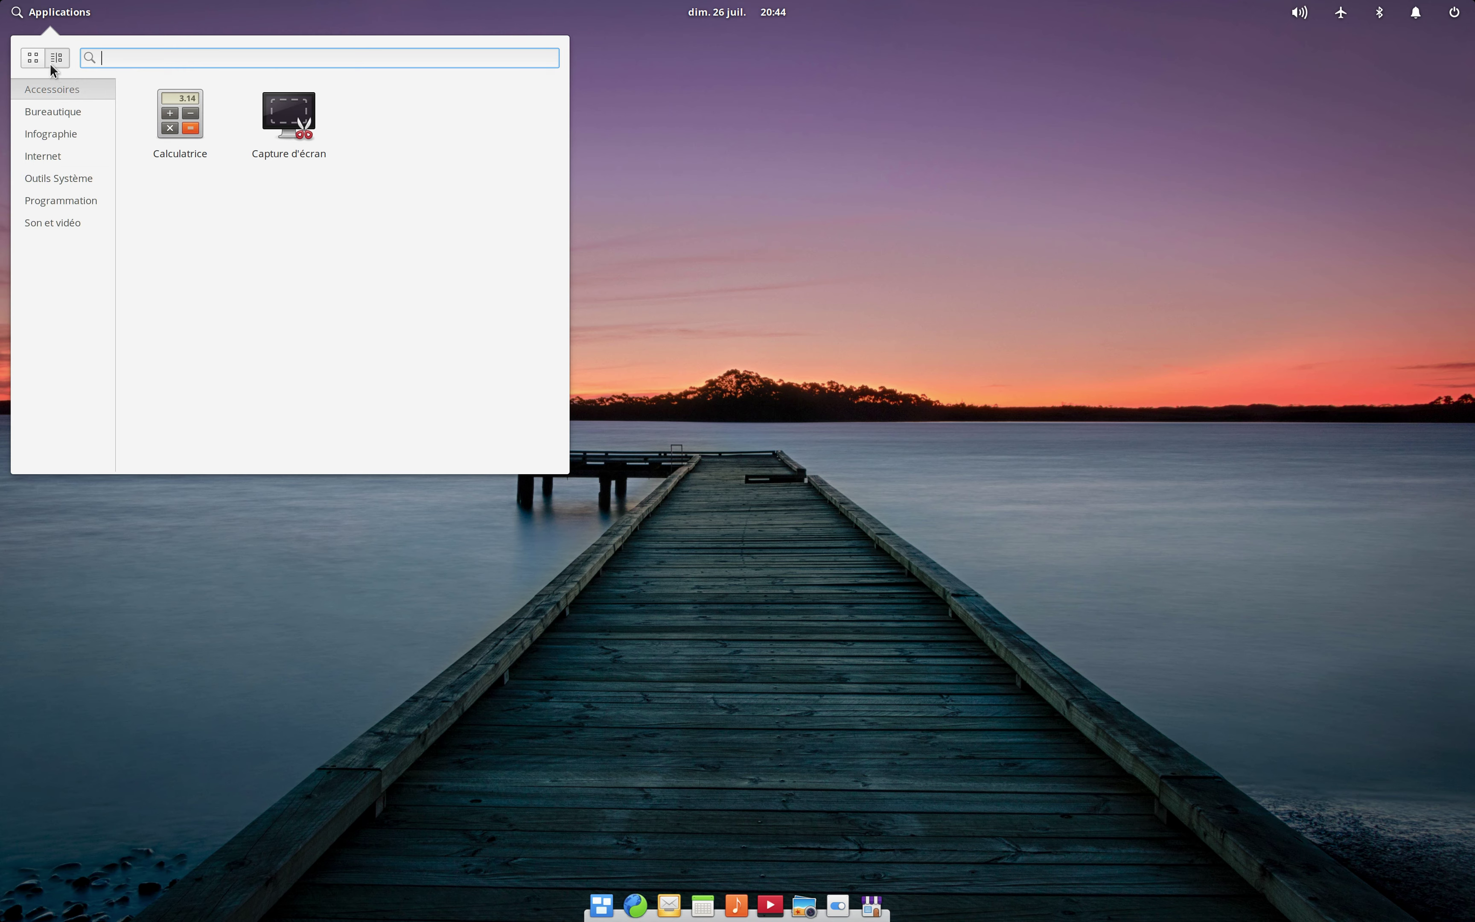
{"action": "left_click", "coordinate": [51, 115]}
{"action": "left_click", "coordinate": [51, 135]}
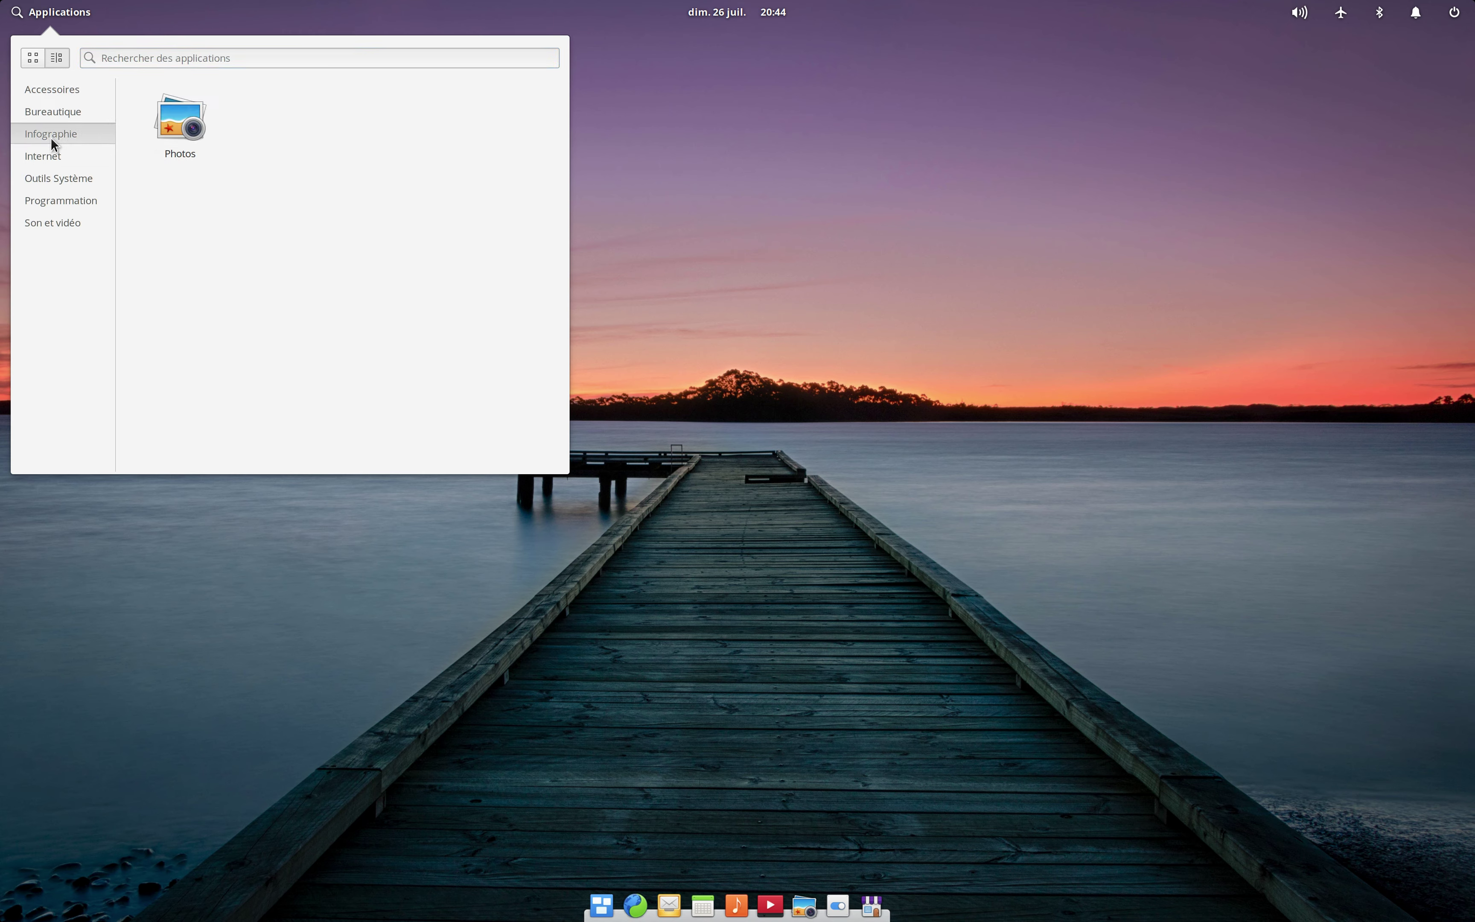
{"action": "left_click", "coordinate": [33, 58]}
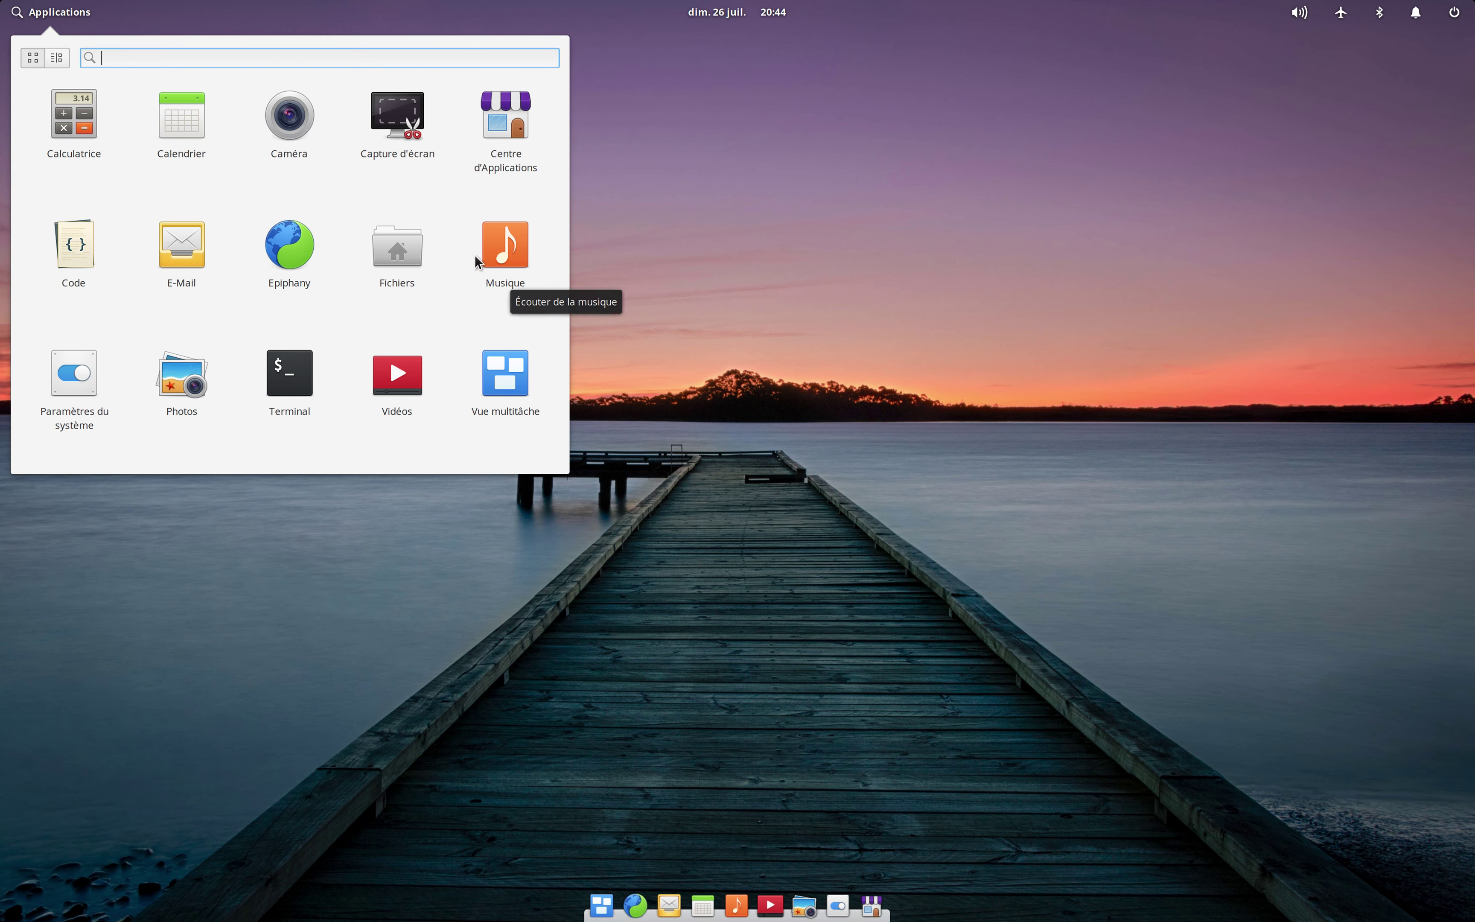
- Launch the Code editor, move its window towards the middle of the desktop to view it, and close it
{"action": "left_click", "coordinate": [74, 244]}
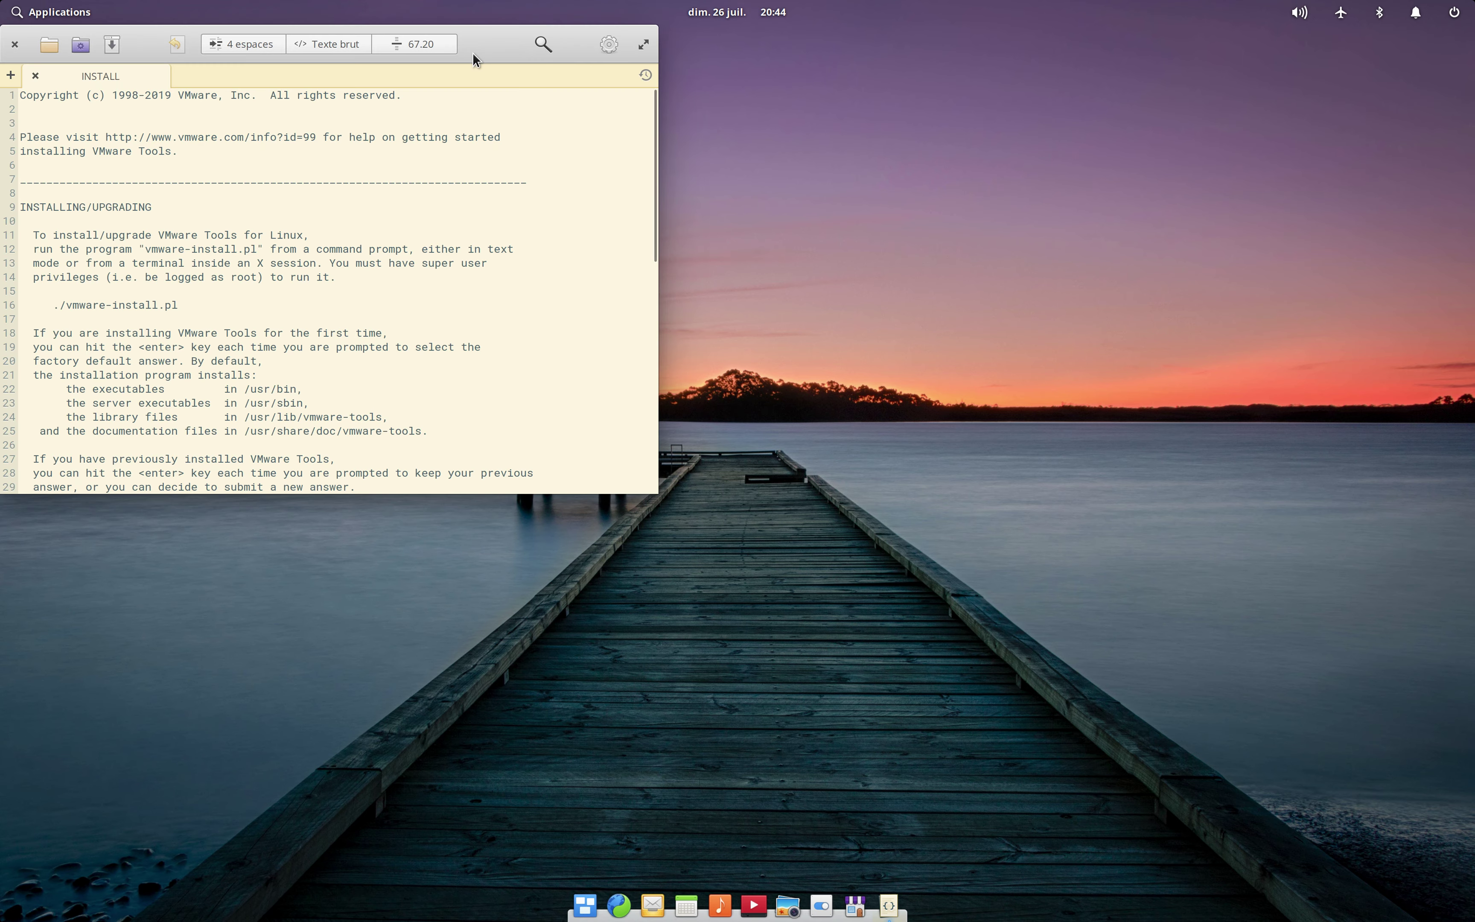
{"action": "left_click_drag", "start_coordinate": [479, 43], "coordinate": [602, 174]}
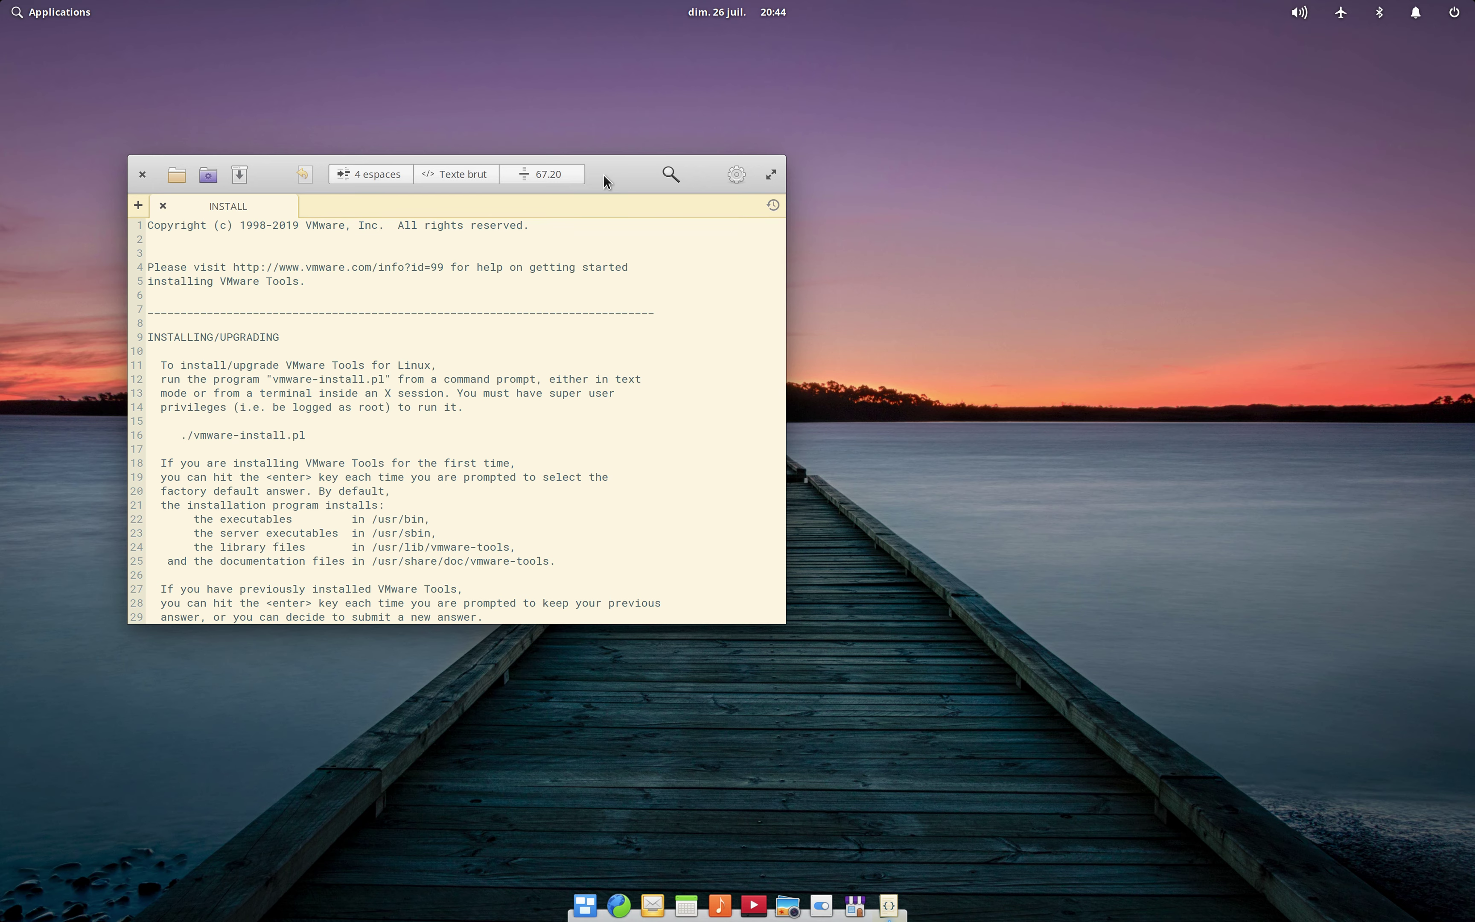
{"action": "key", "text": "super"}
{"action": "left_click", "coordinate": [135, 173]}
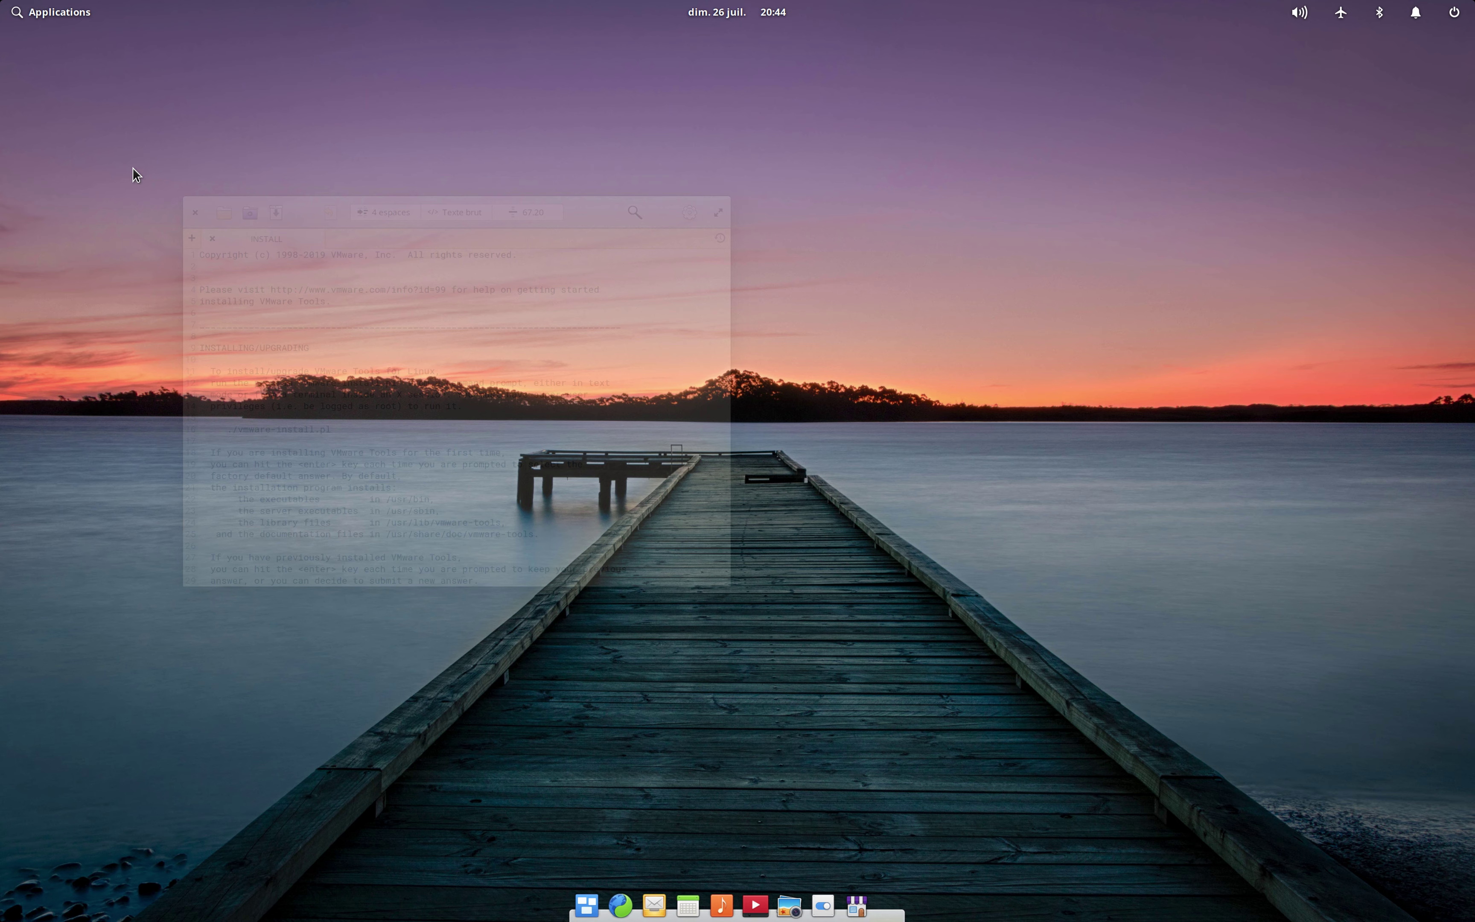
- Open the system settings and look through the Bureau options for wallpaper, appearance and dock
{"action": "left_click", "coordinate": [56, 11]}
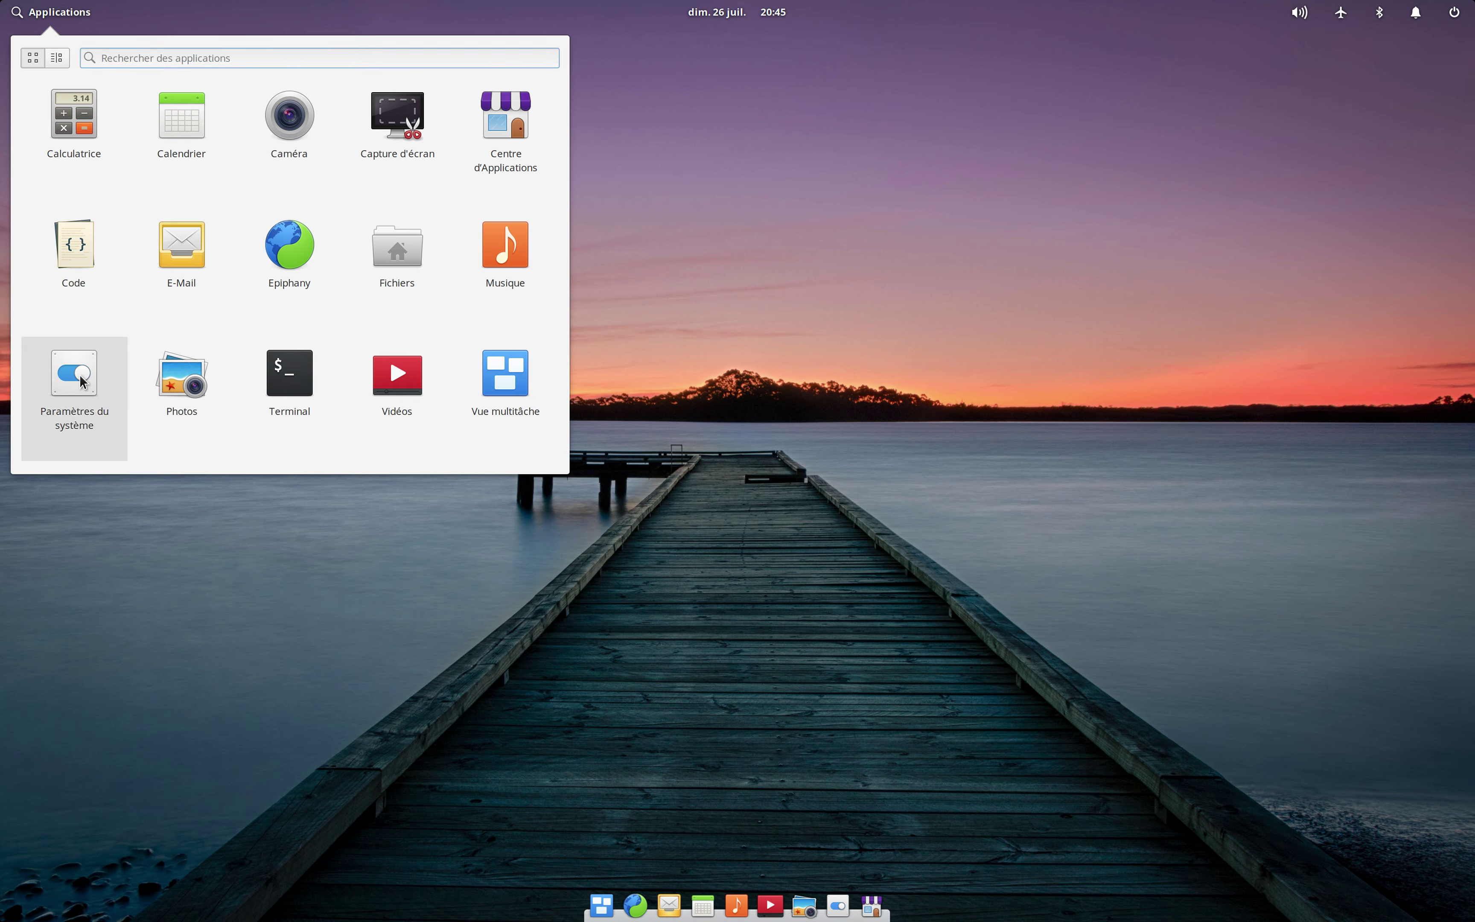
{"action": "left_click", "coordinate": [674, 269]}
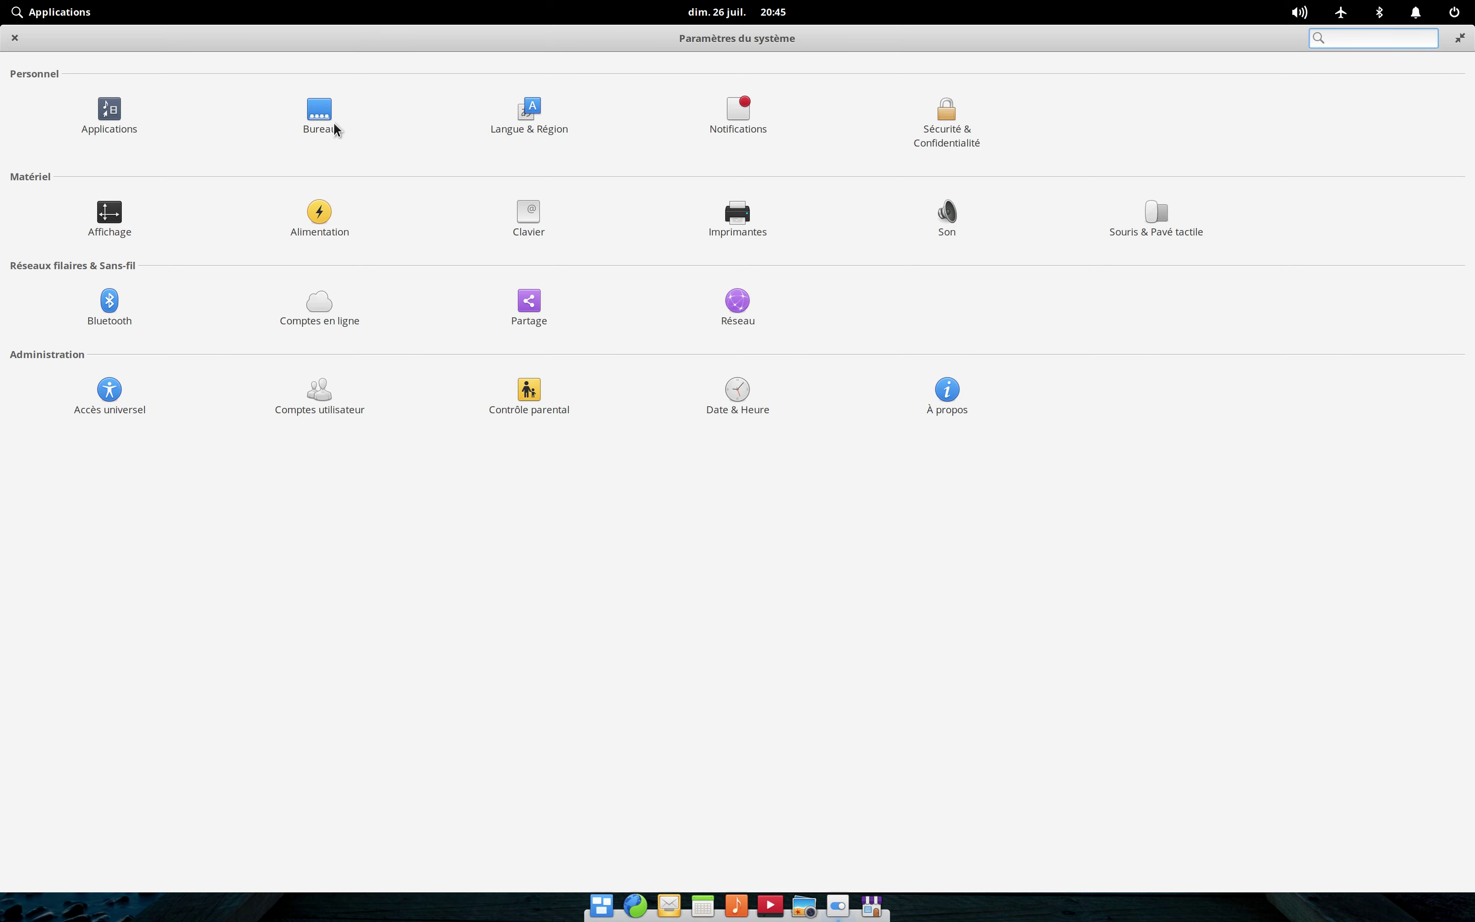
{"action": "left_click", "coordinate": [306, 106]}
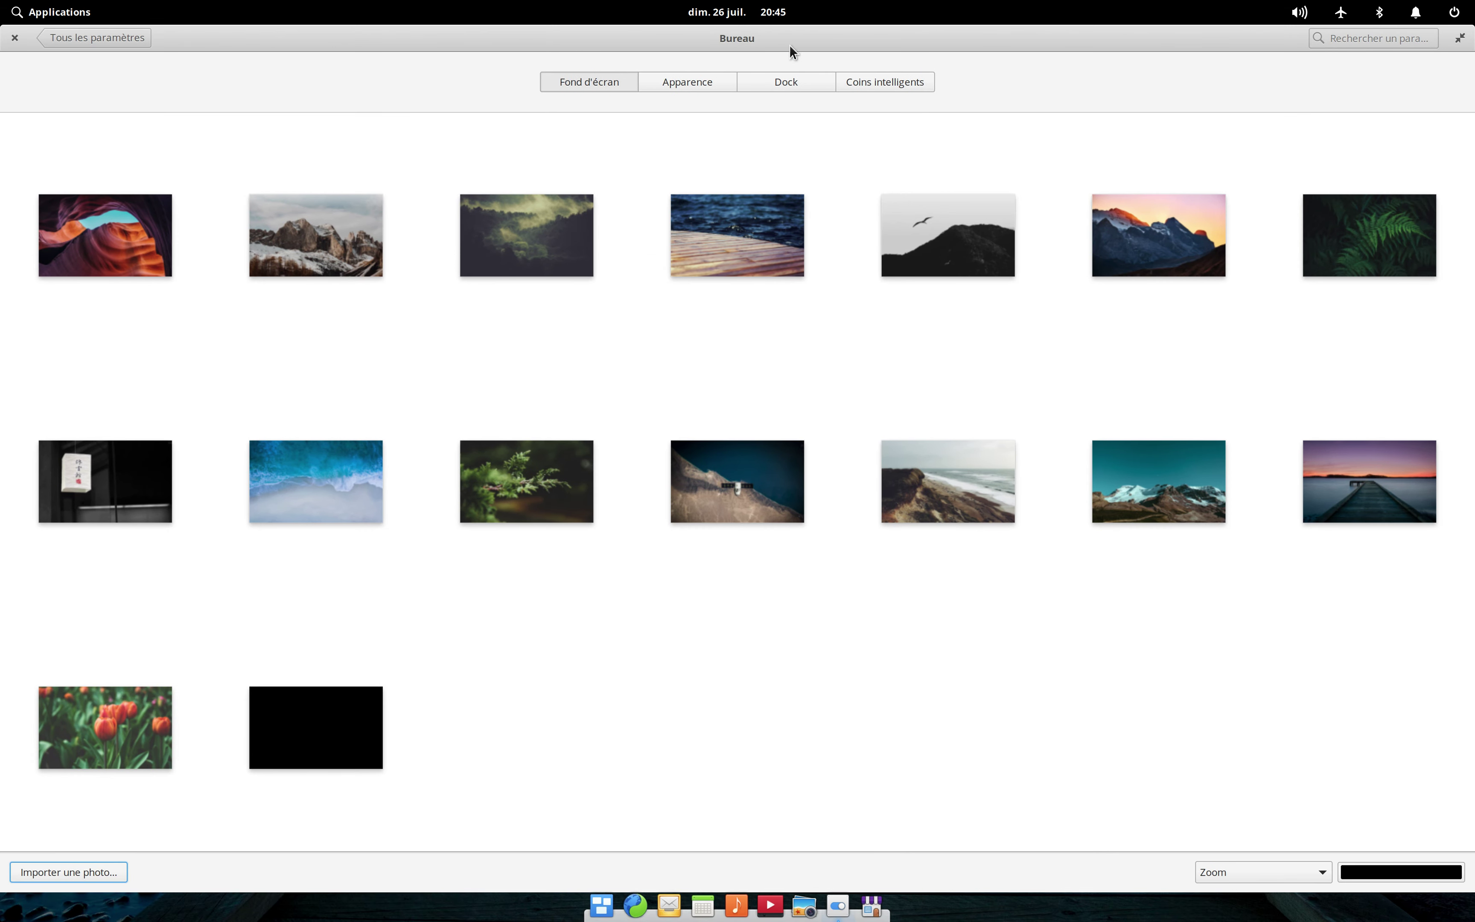
{"action": "left_click", "coordinate": [789, 81]}
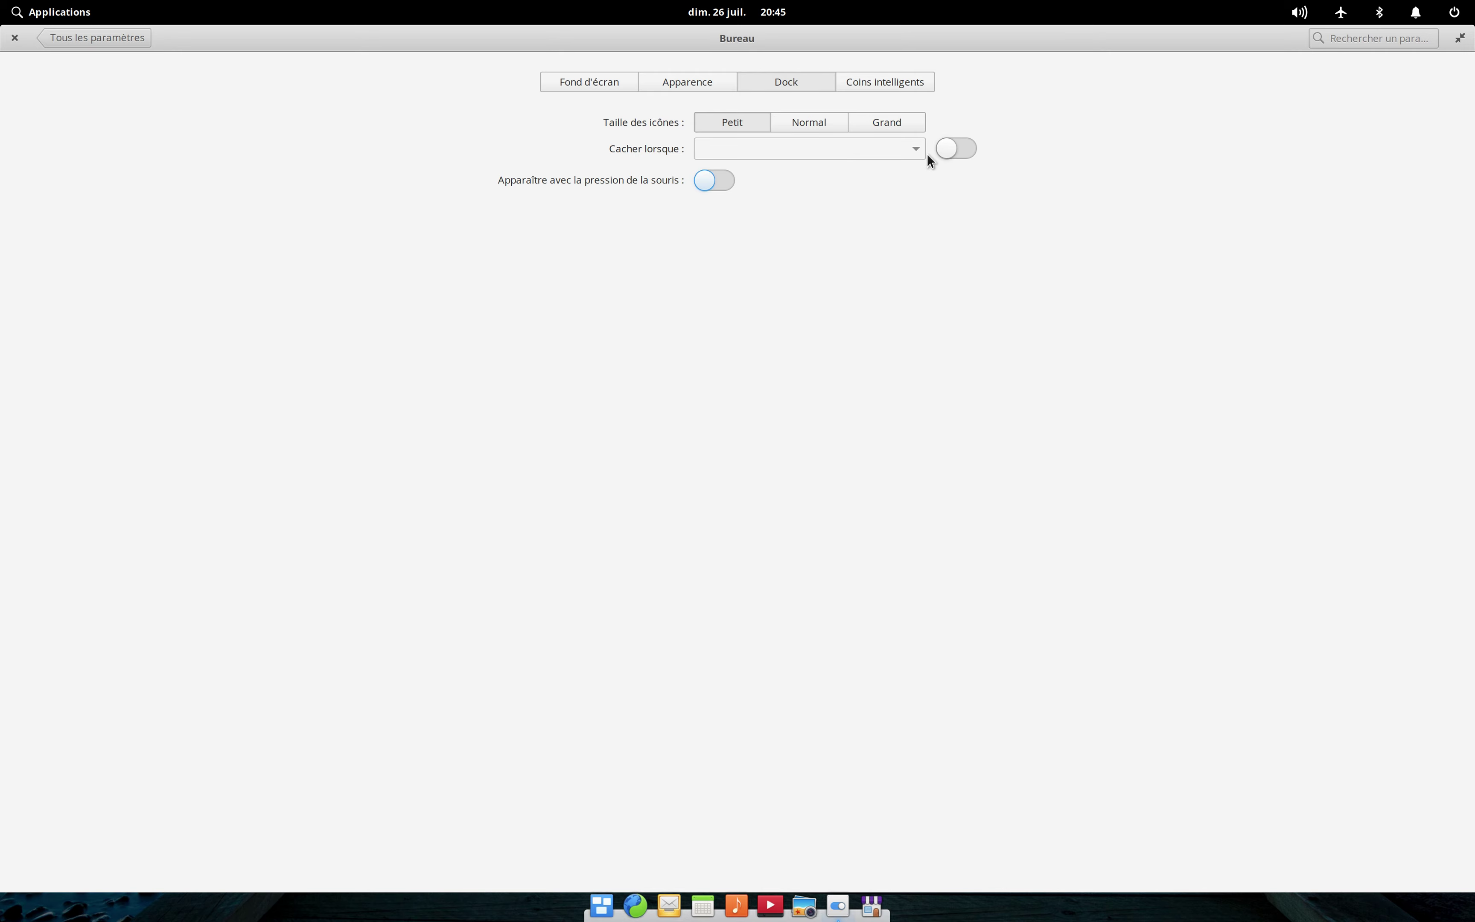
{"action": "left_click", "coordinate": [599, 80]}
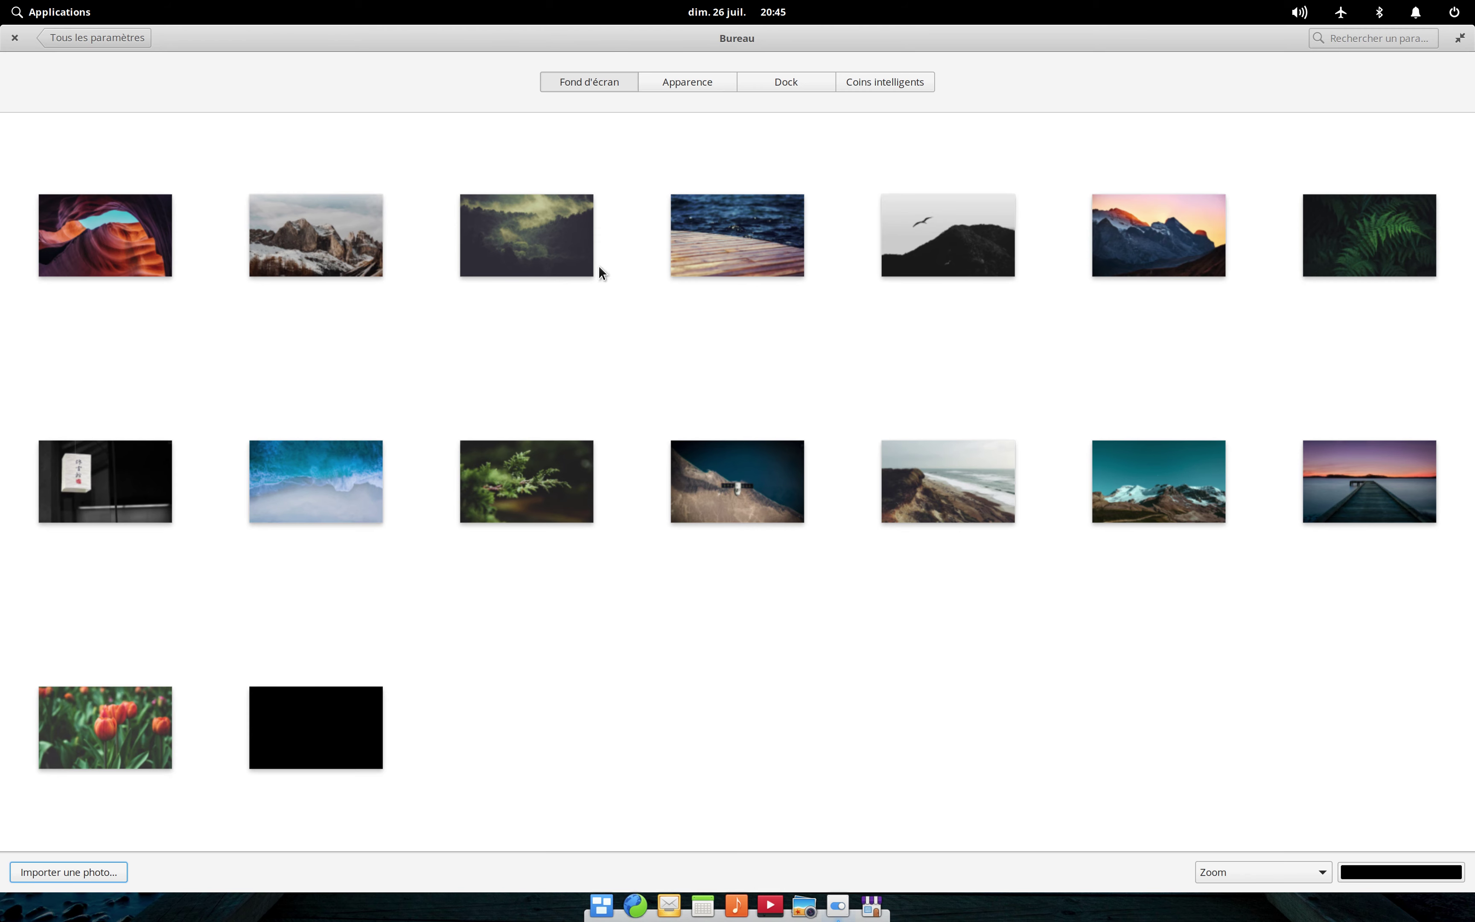
{"action": "left_click", "coordinate": [698, 78]}
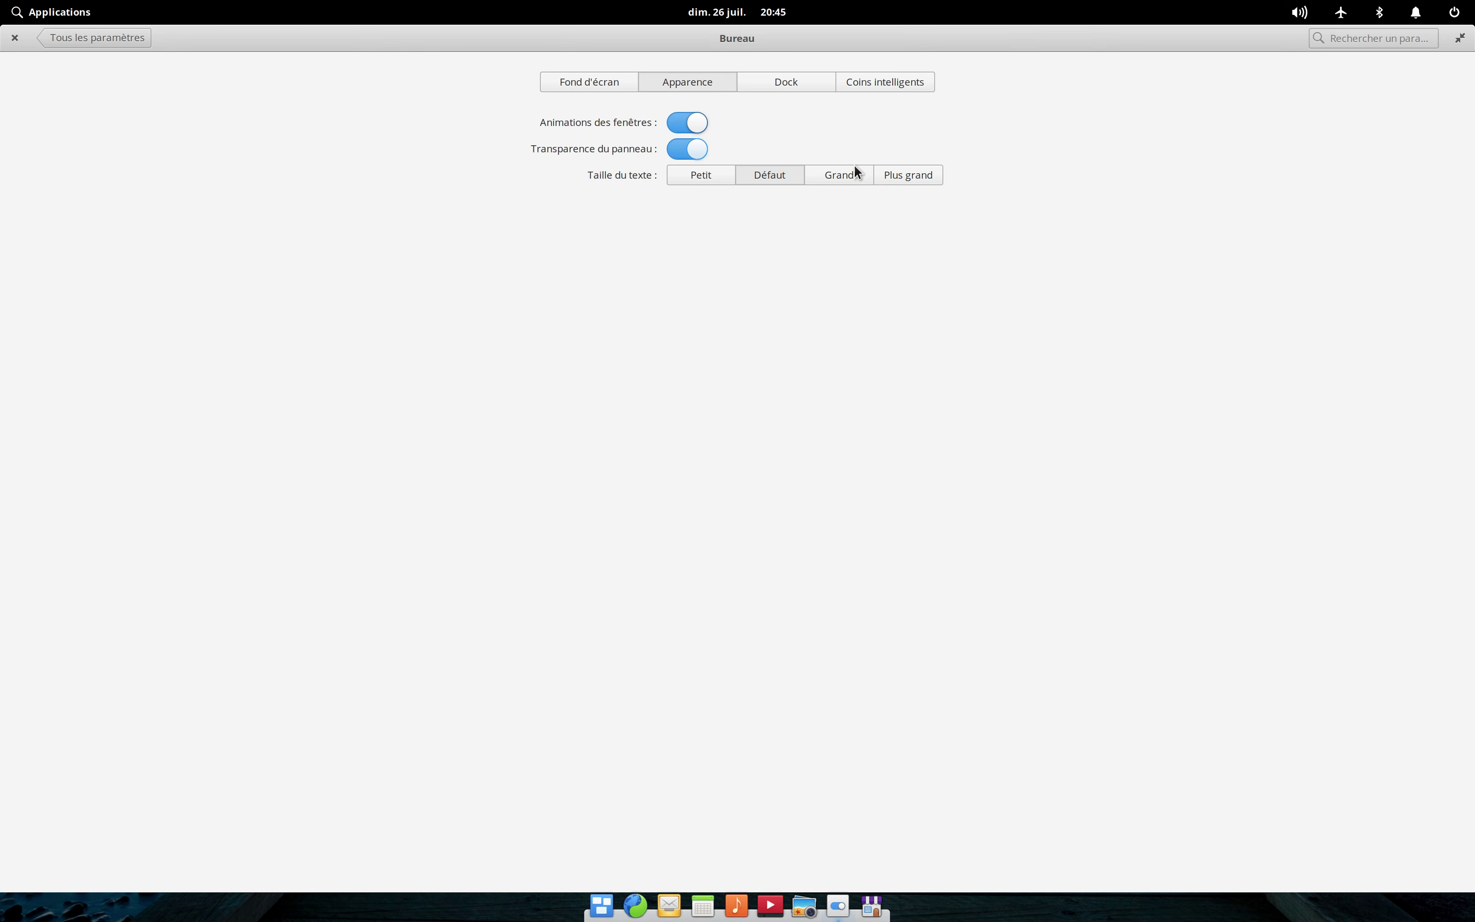
{"action": "left_click", "coordinate": [794, 77]}
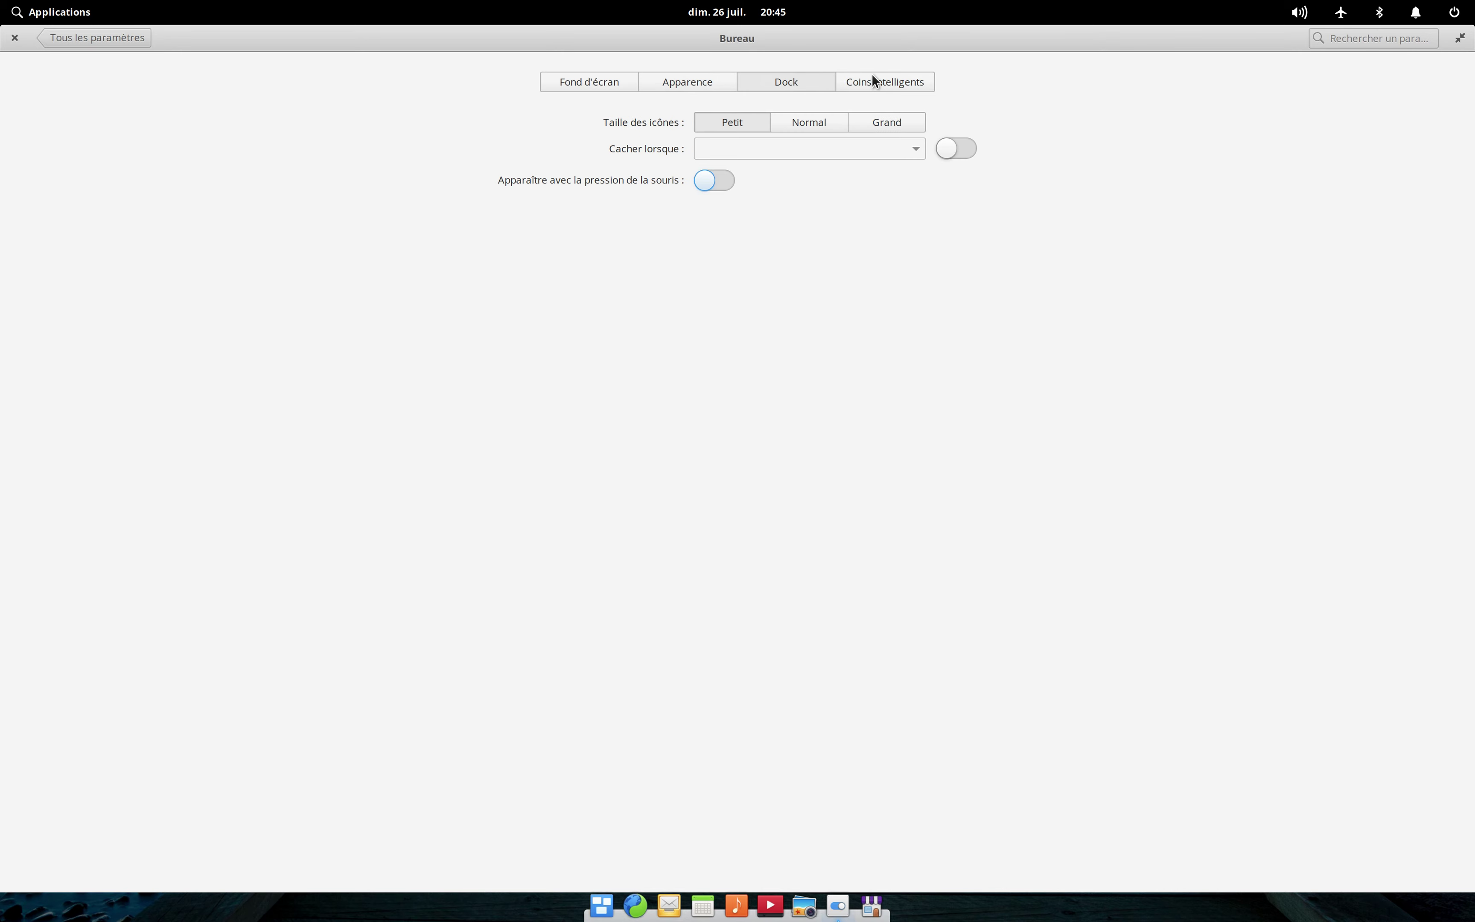
- View the actions available for the lower-left screen corner in the Coins intelligents settings
{"action": "left_click", "coordinate": [871, 74]}
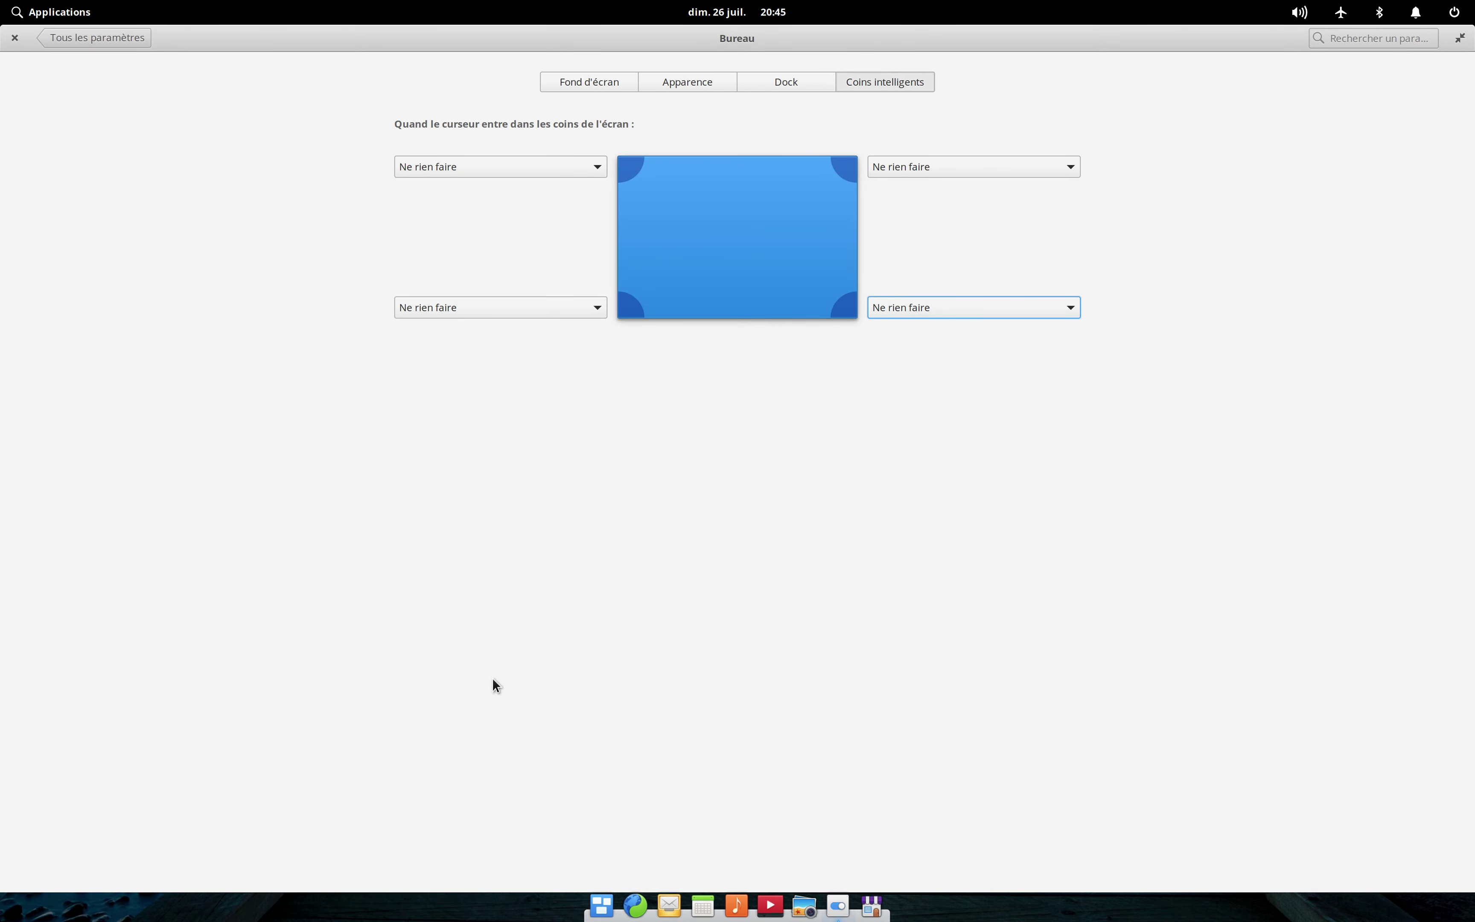
{"action": "left_click", "coordinate": [512, 303]}
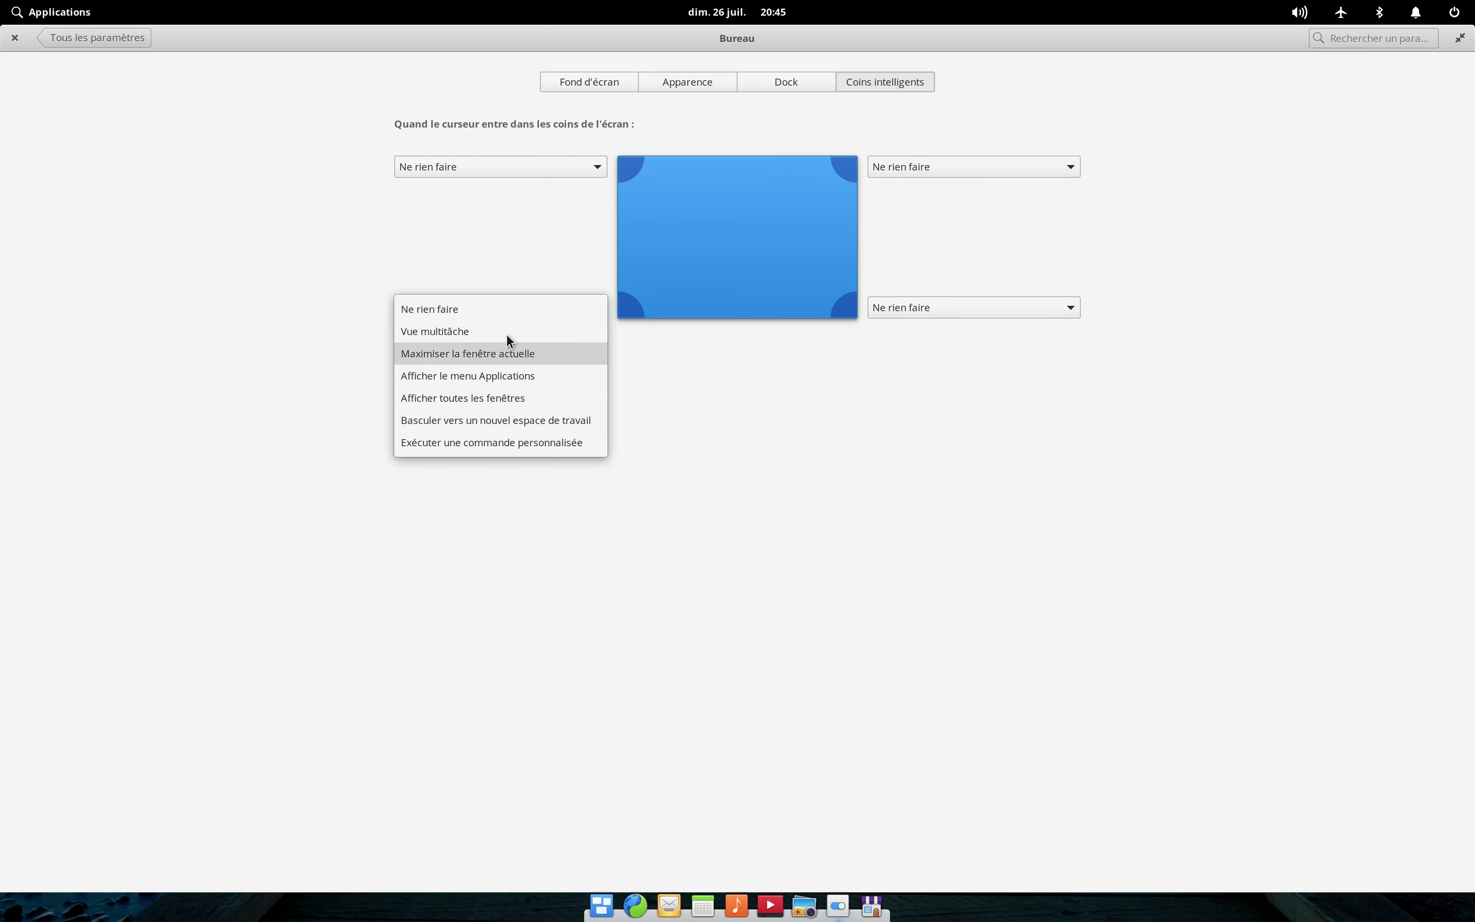
{"action": "left_click", "coordinate": [483, 537]}
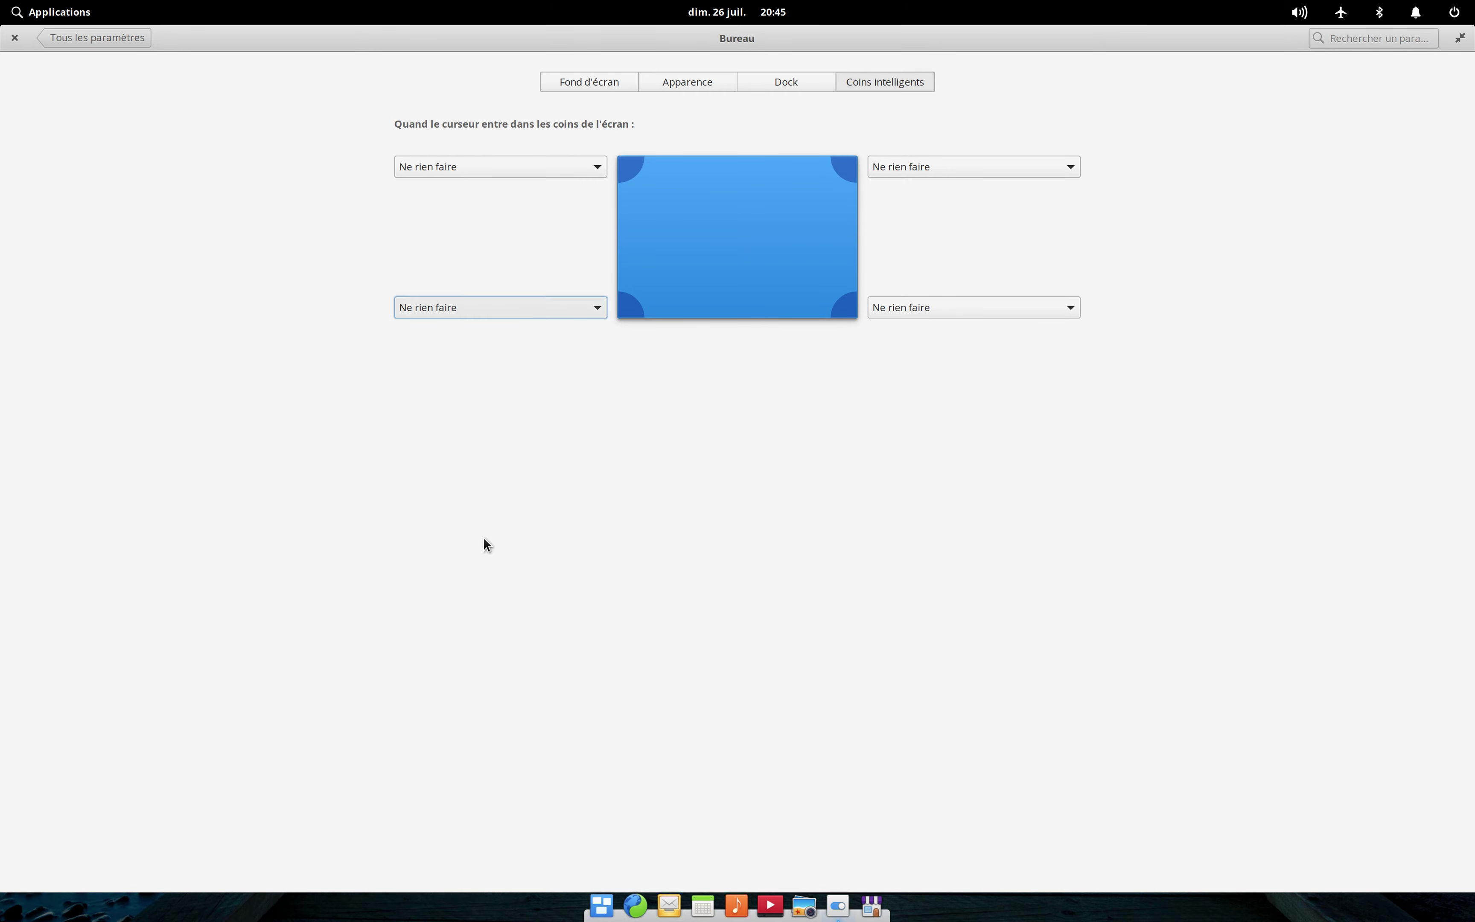
- Examine the screen's resolution and rotation options in the Affichage settings, and close the system settings
{"action": "left_click", "coordinate": [122, 33]}
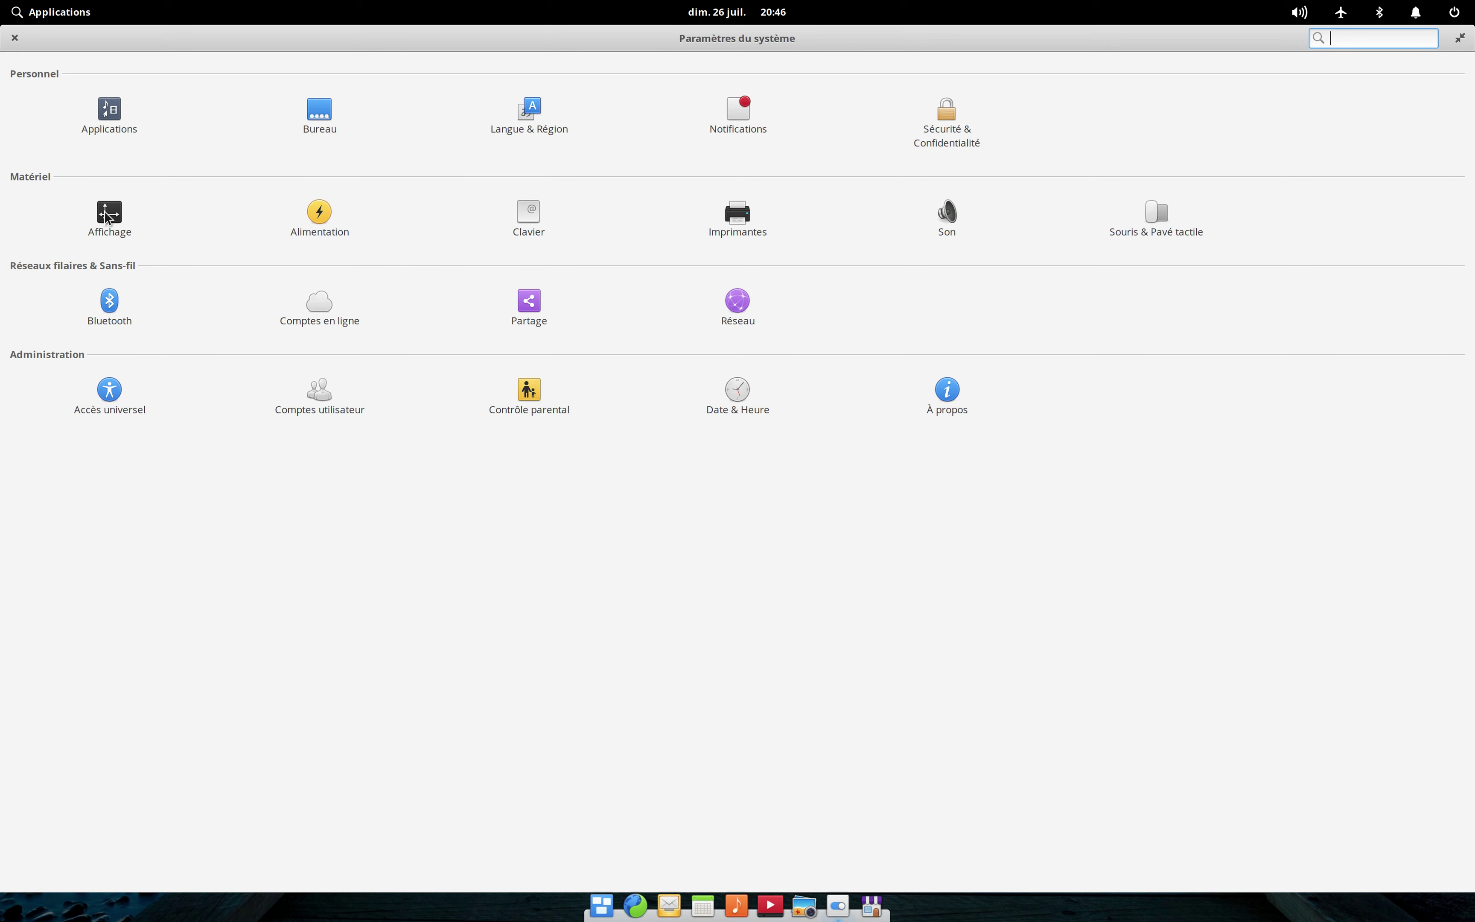
{"action": "left_click", "coordinate": [89, 215]}
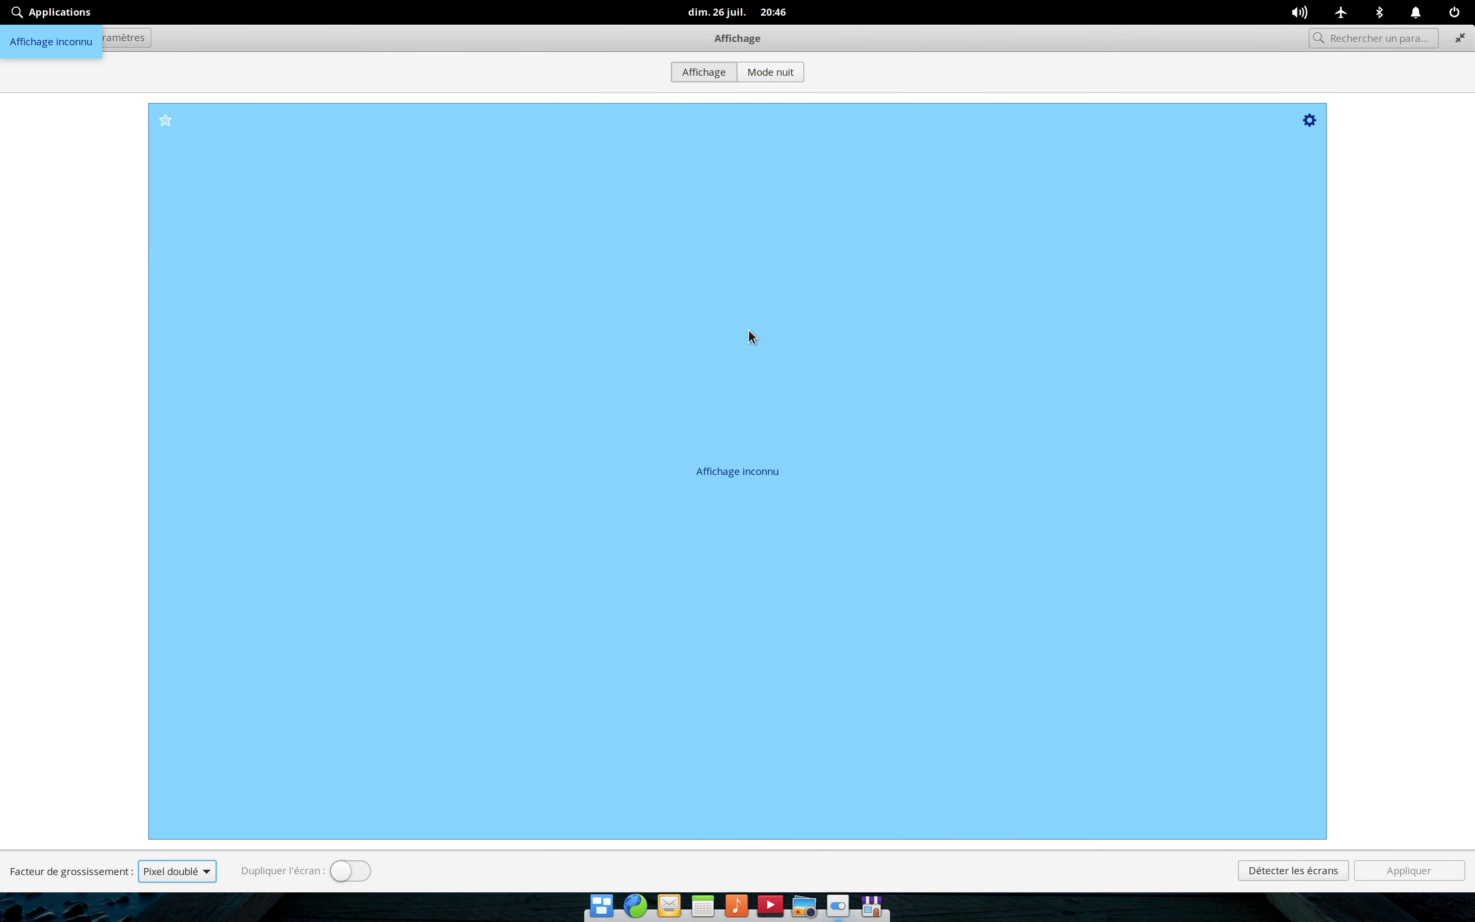
{"action": "left_click", "coordinate": [1305, 108]}
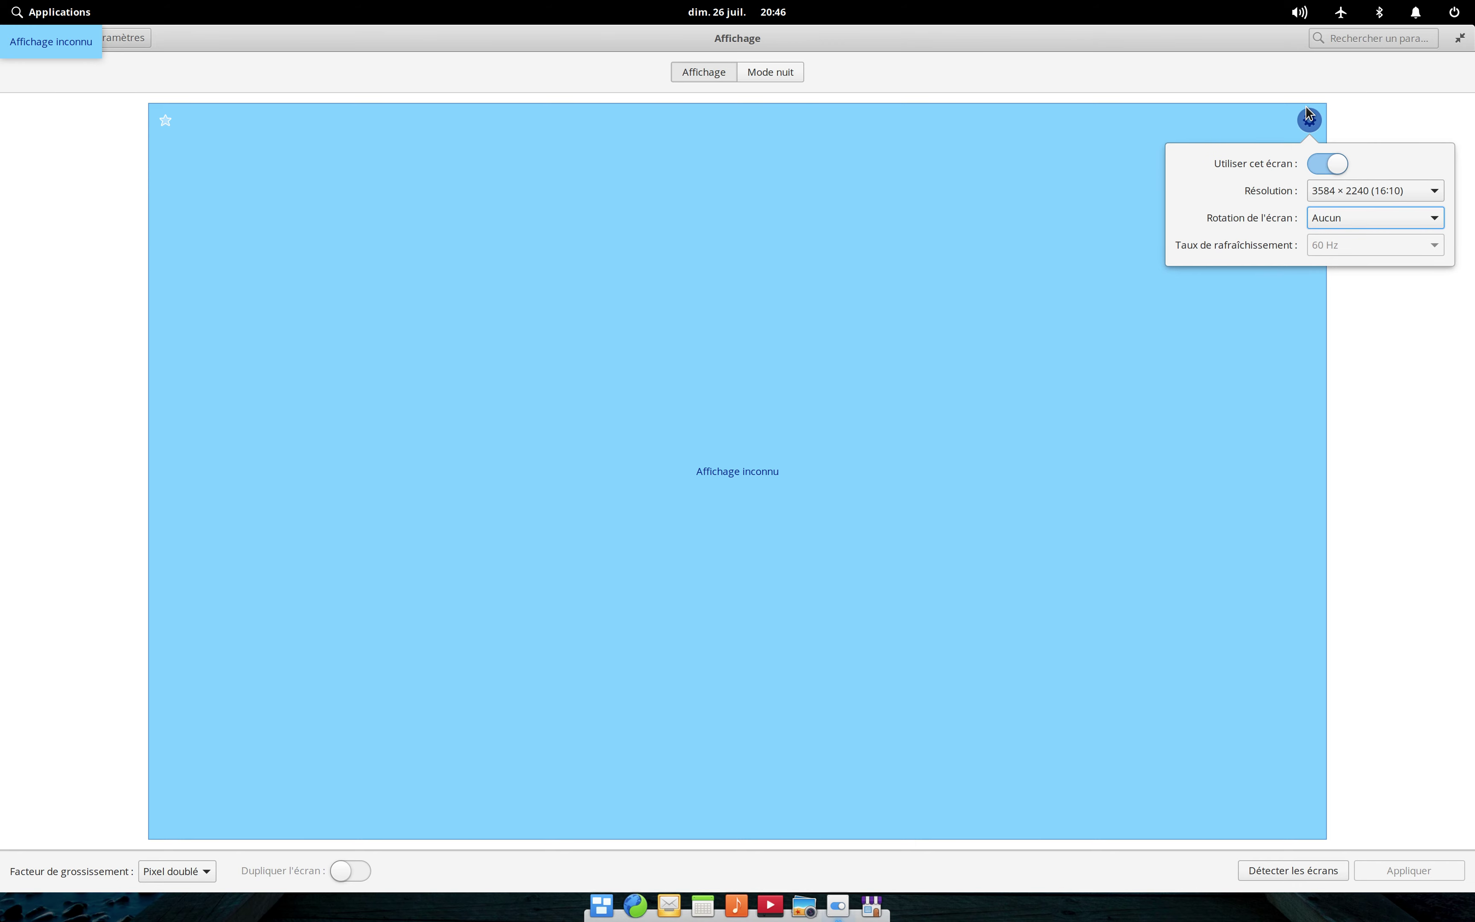
{"action": "left_click", "coordinate": [1174, 102]}
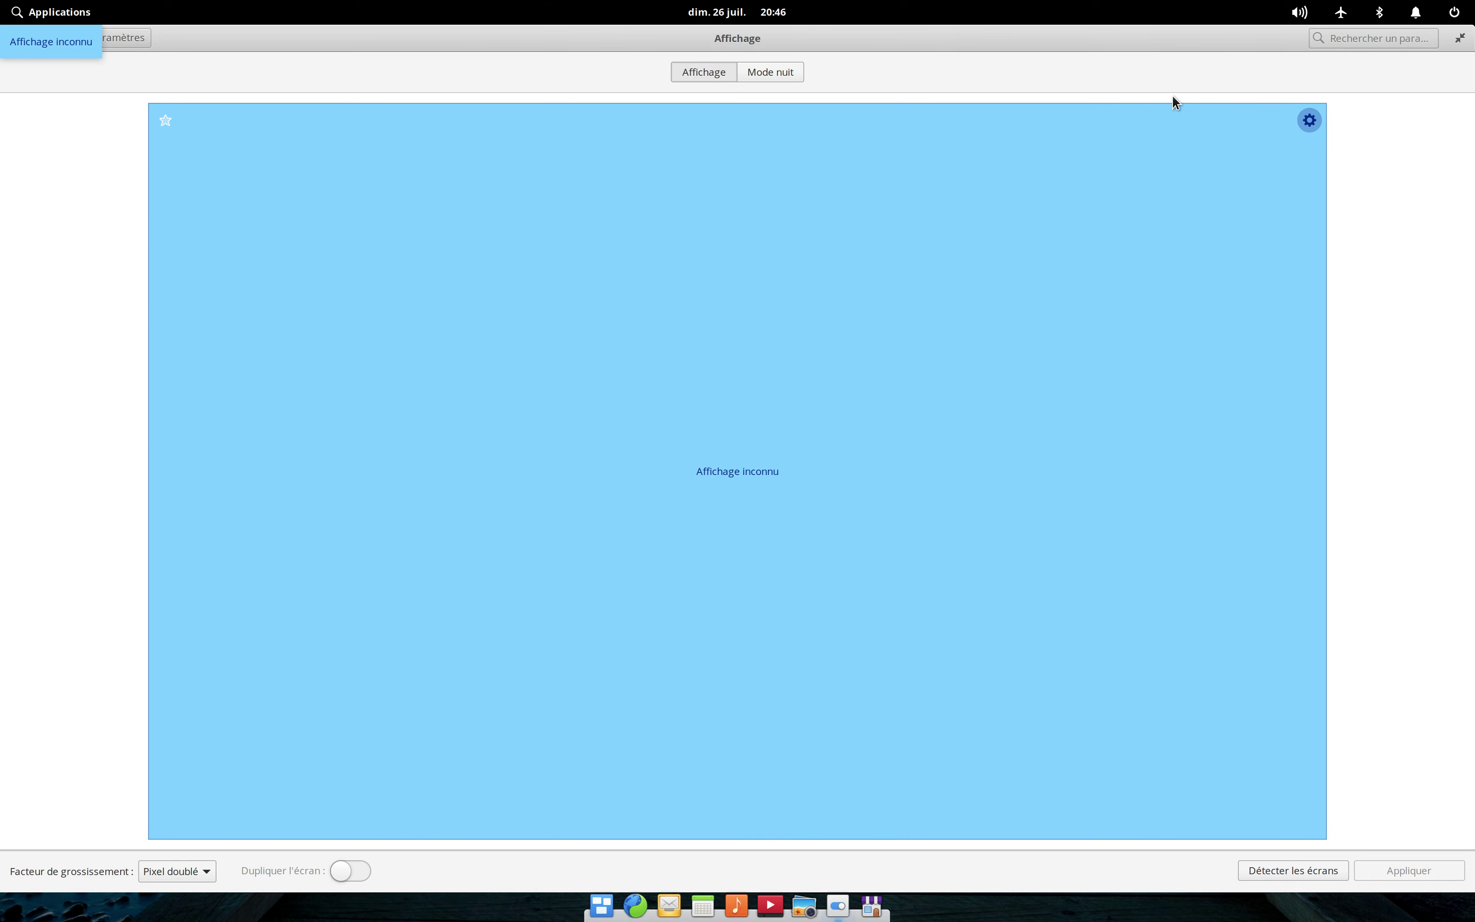
{"action": "left_click", "coordinate": [128, 38]}
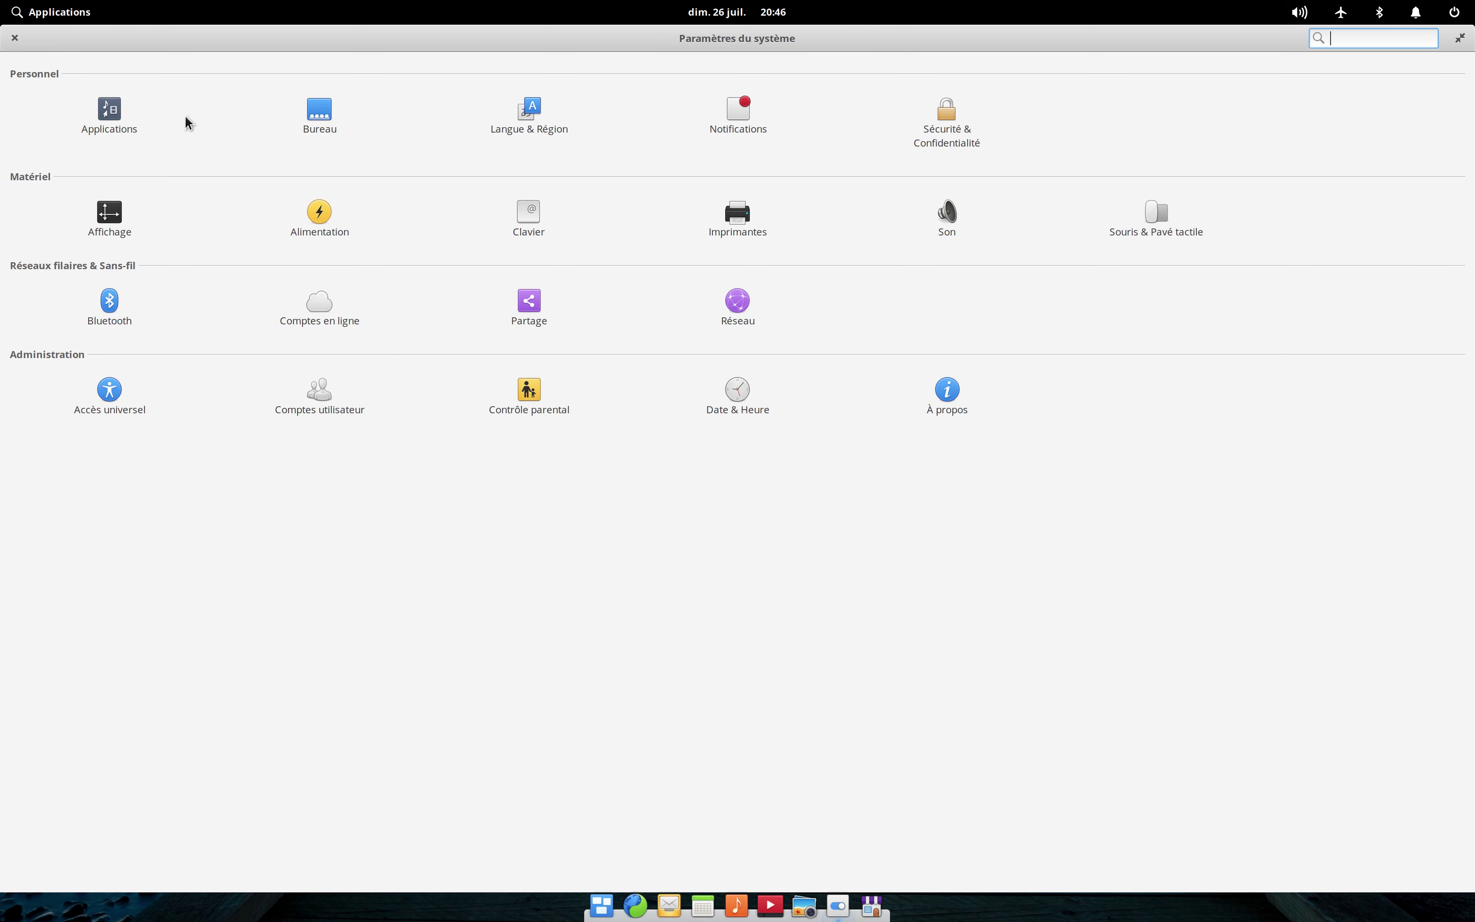
{"action": "left_click", "coordinate": [12, 39]}
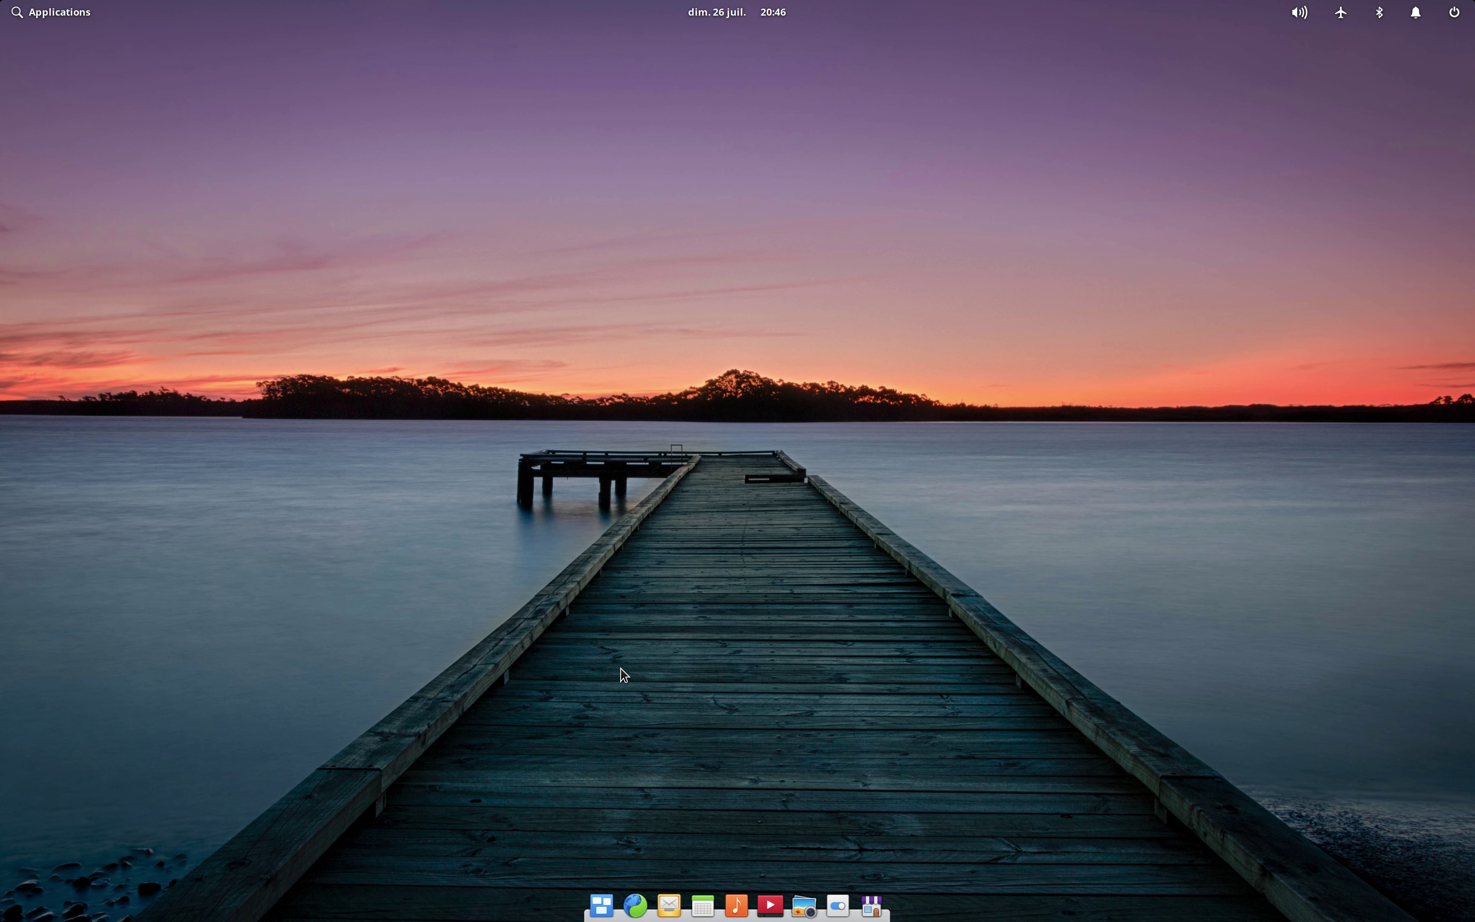
- Open the Centre d'Applications maximized and show its Bureautique category, ignoring the update error
{"action": "left_click", "coordinate": [871, 905]}
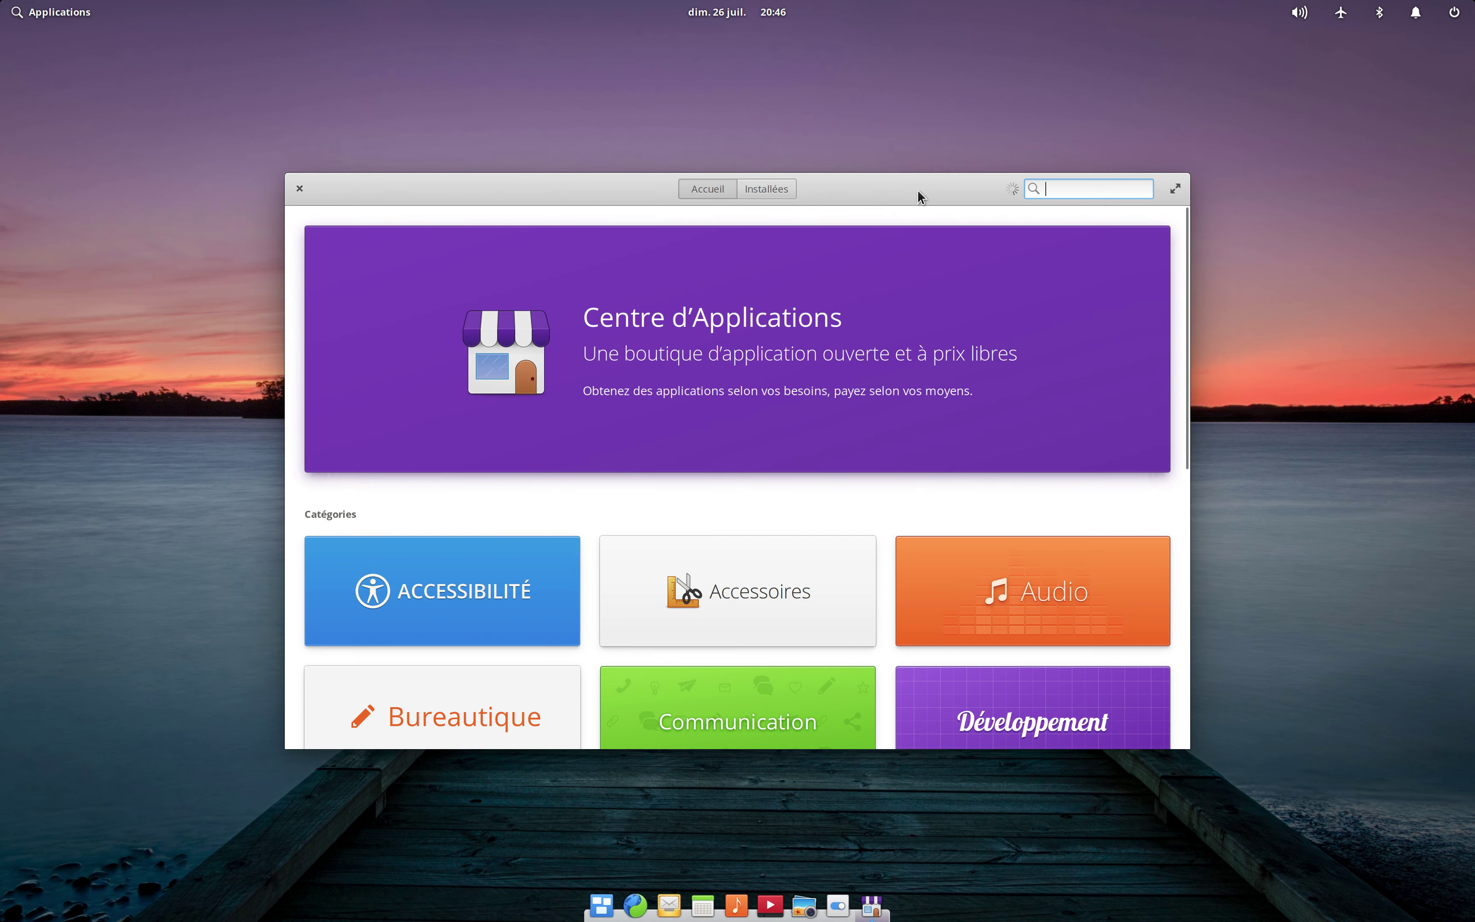
{"action": "double_click", "coordinate": [917, 189]}
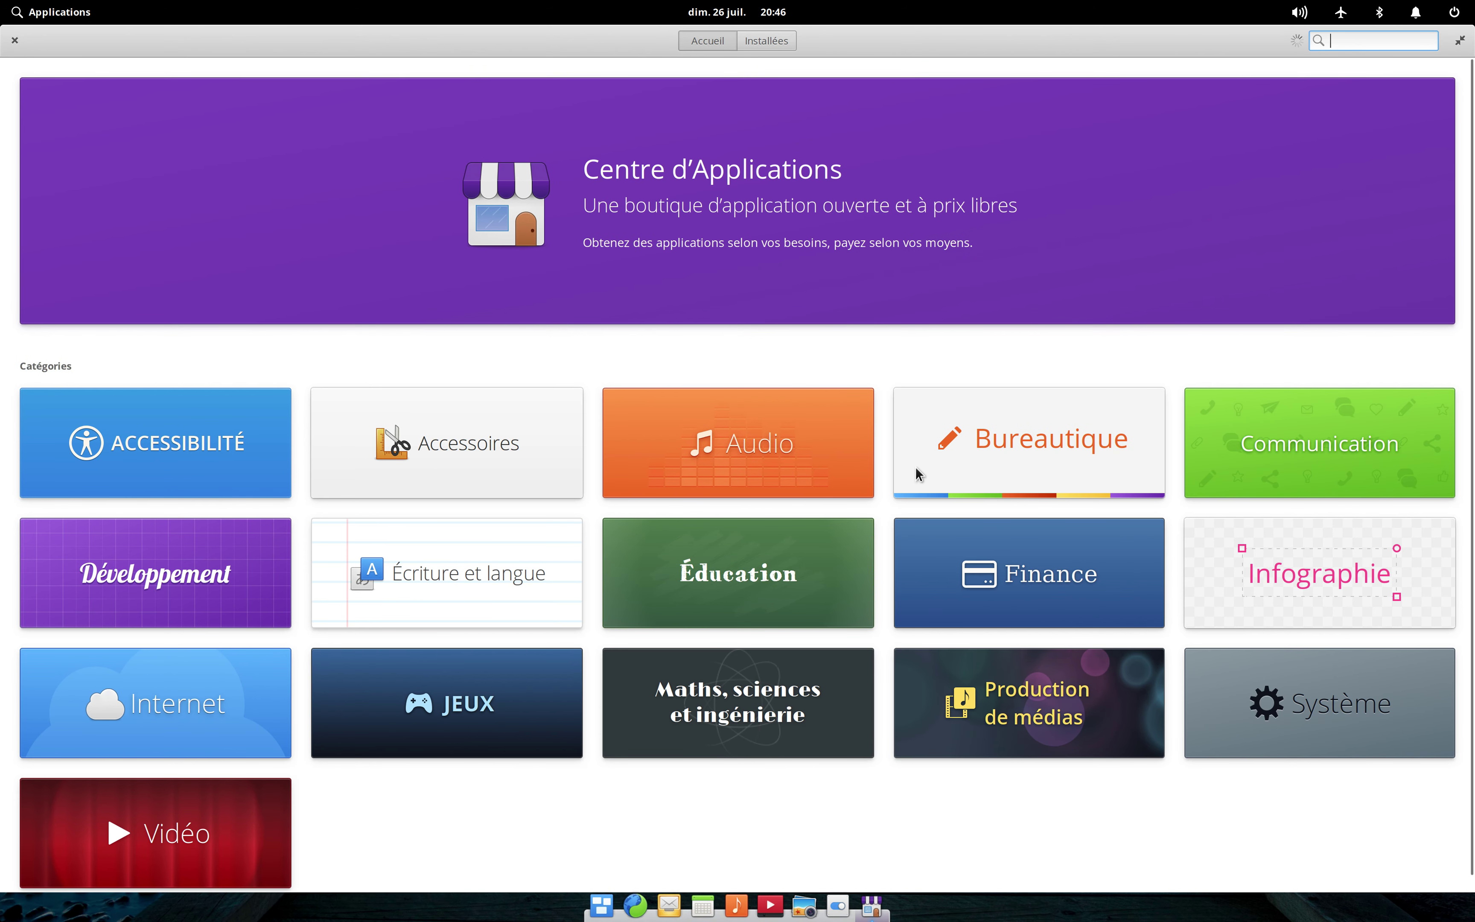
{"action": "left_click", "coordinate": [1032, 458]}
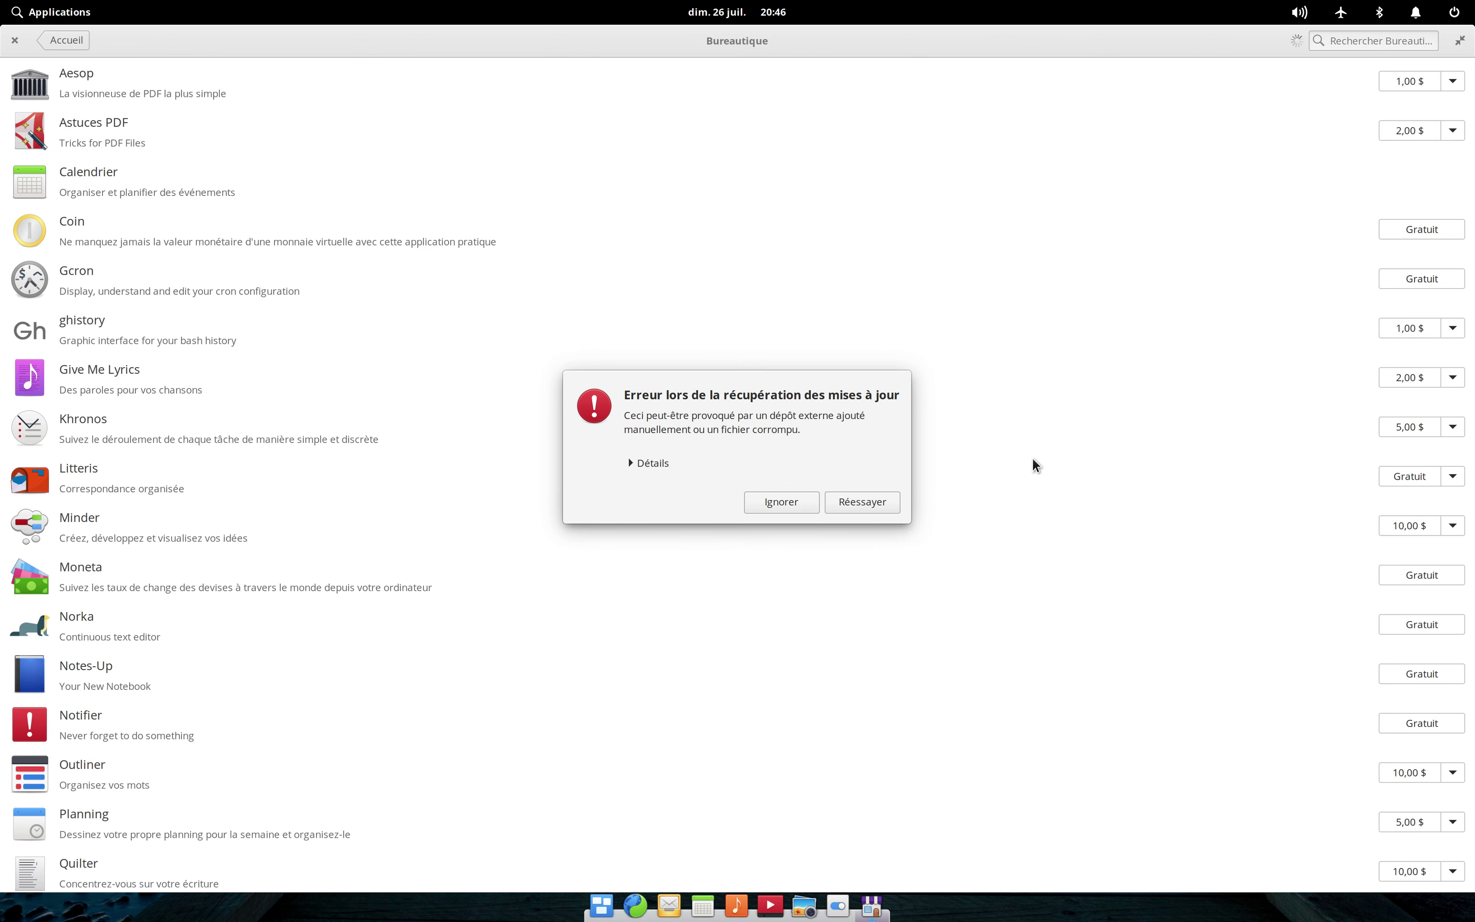
{"action": "left_click", "coordinate": [772, 502]}
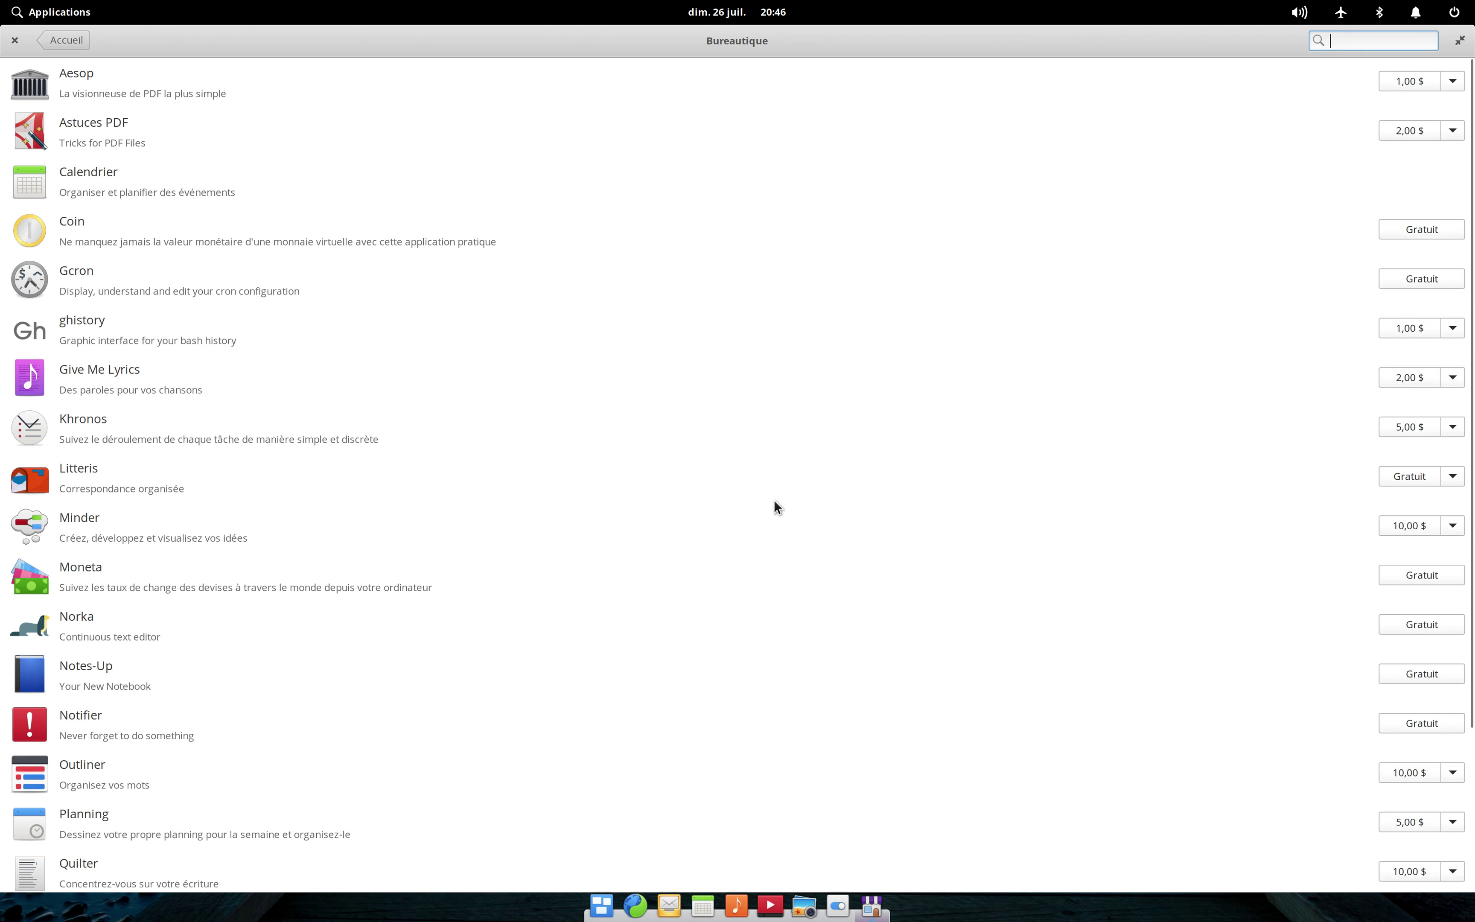
- Switch to the macOS host to check the available Wi-Fi networks, and return to the virtual machine
{"action": "key", "text": "ctrl+Left"}
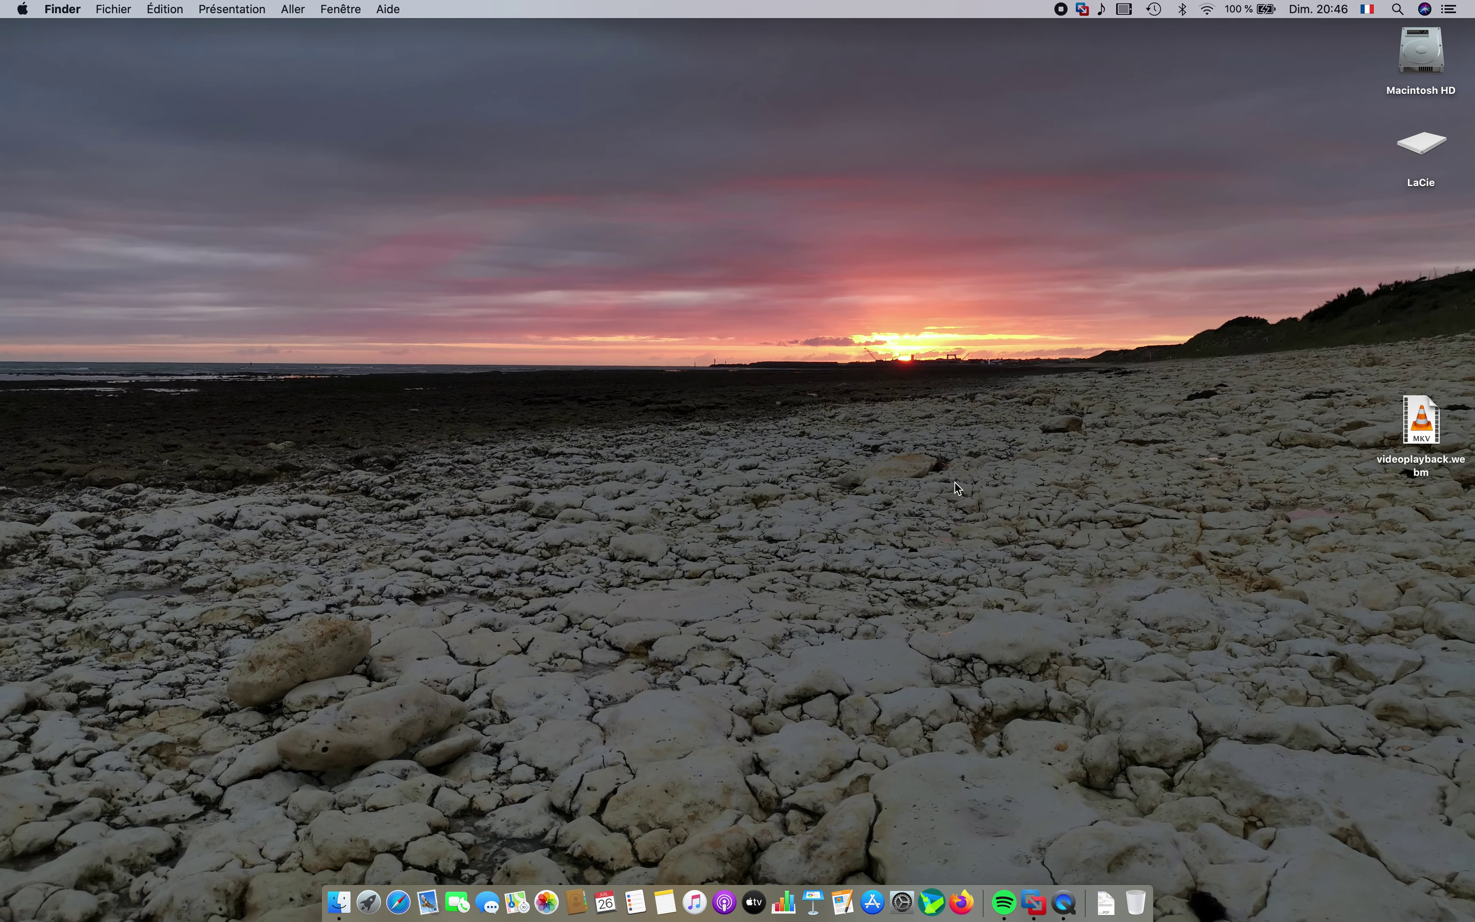
{"action": "left_click", "coordinate": [1208, 8]}
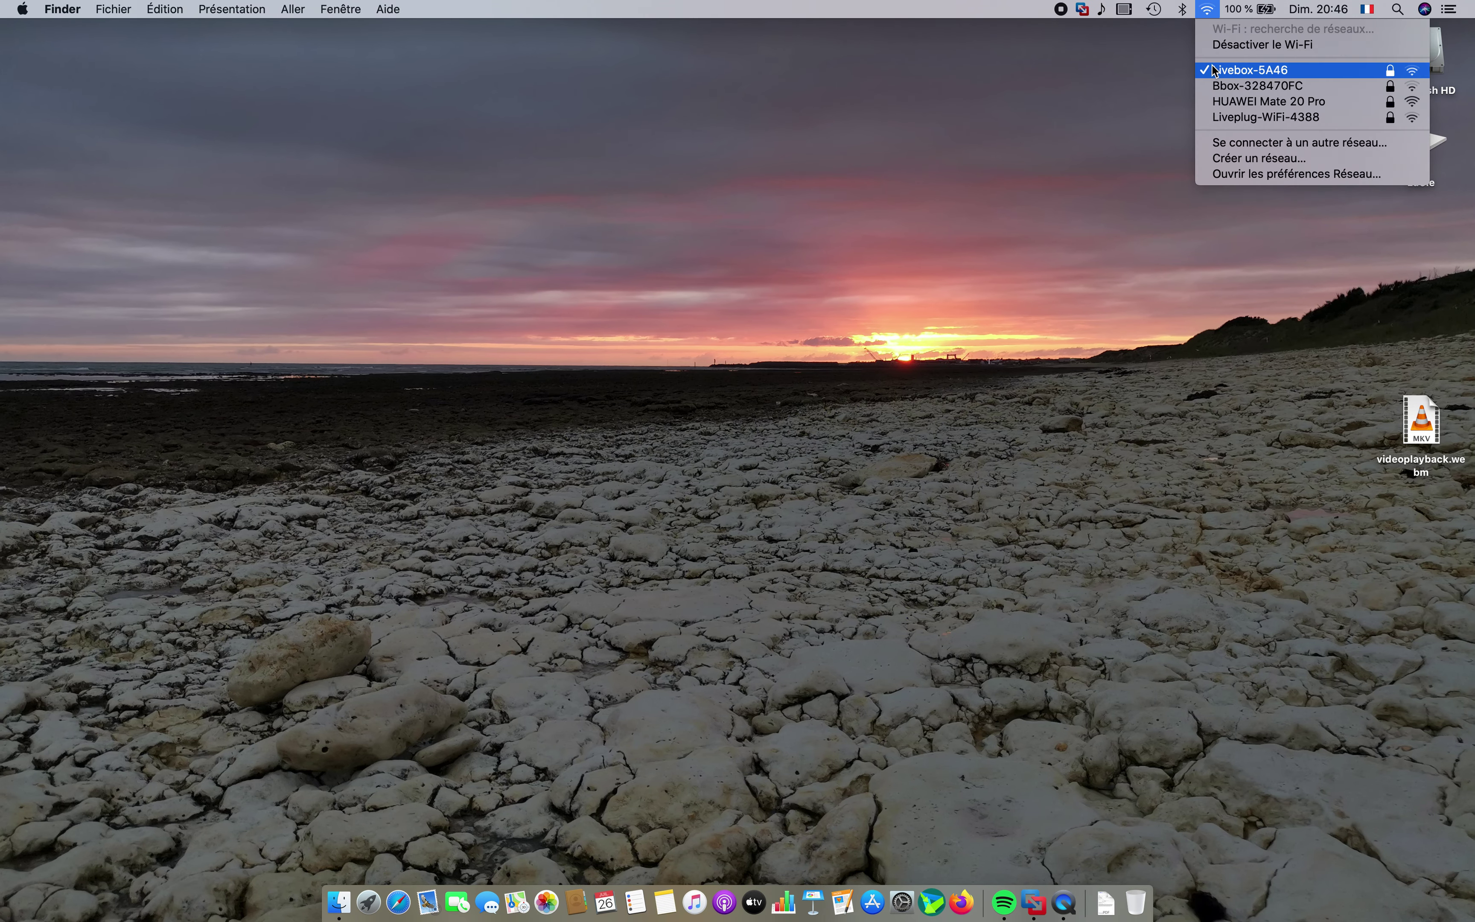
{"action": "left_click", "coordinate": [1229, 101]}
{"action": "key", "text": "ctrl+Right"}
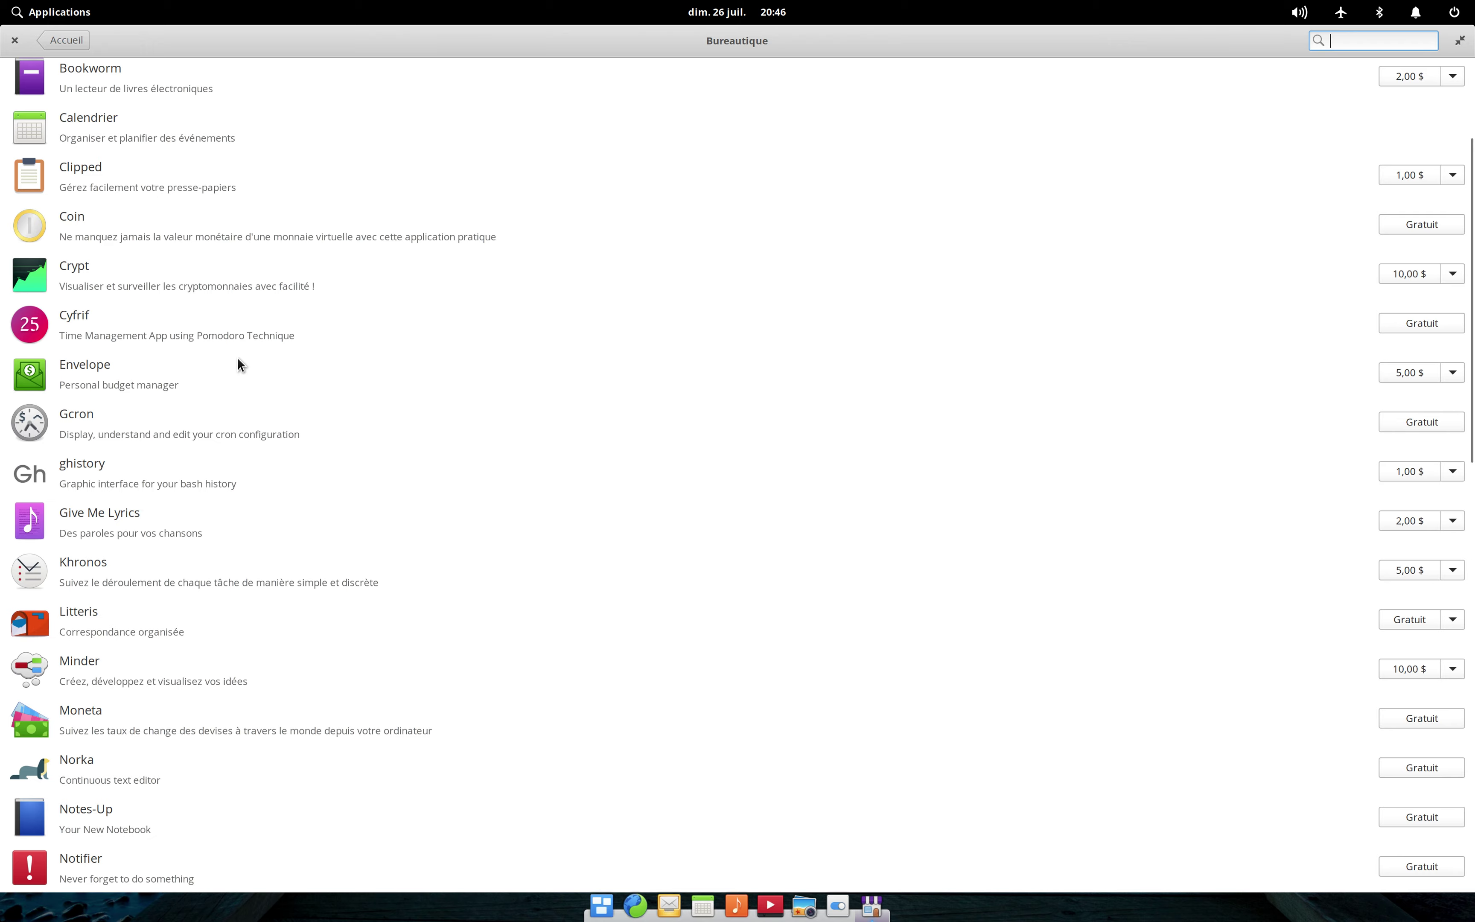
- Browse the Bureautique category, search the Centre d'Applications for "libreoffice", view the LibreOffice suite's page, and close the store
{"action": "scroll", "coordinate": [237, 358], "scroll_direction": "down", "scroll_amount": 10}
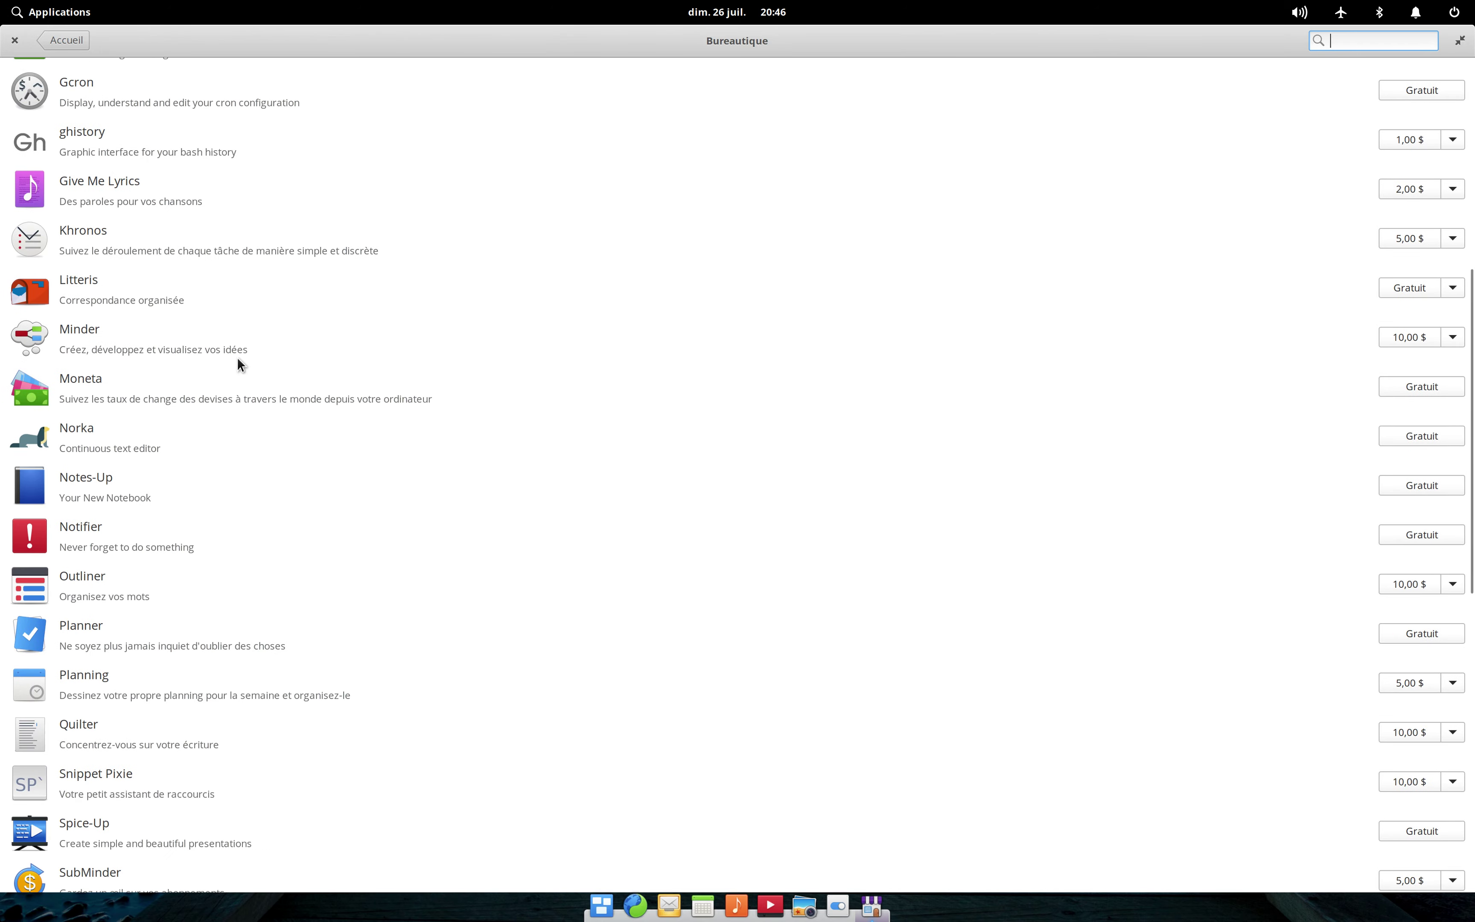
{"action": "scroll", "coordinate": [237, 357], "scroll_direction": "up", "scroll_amount": 15}
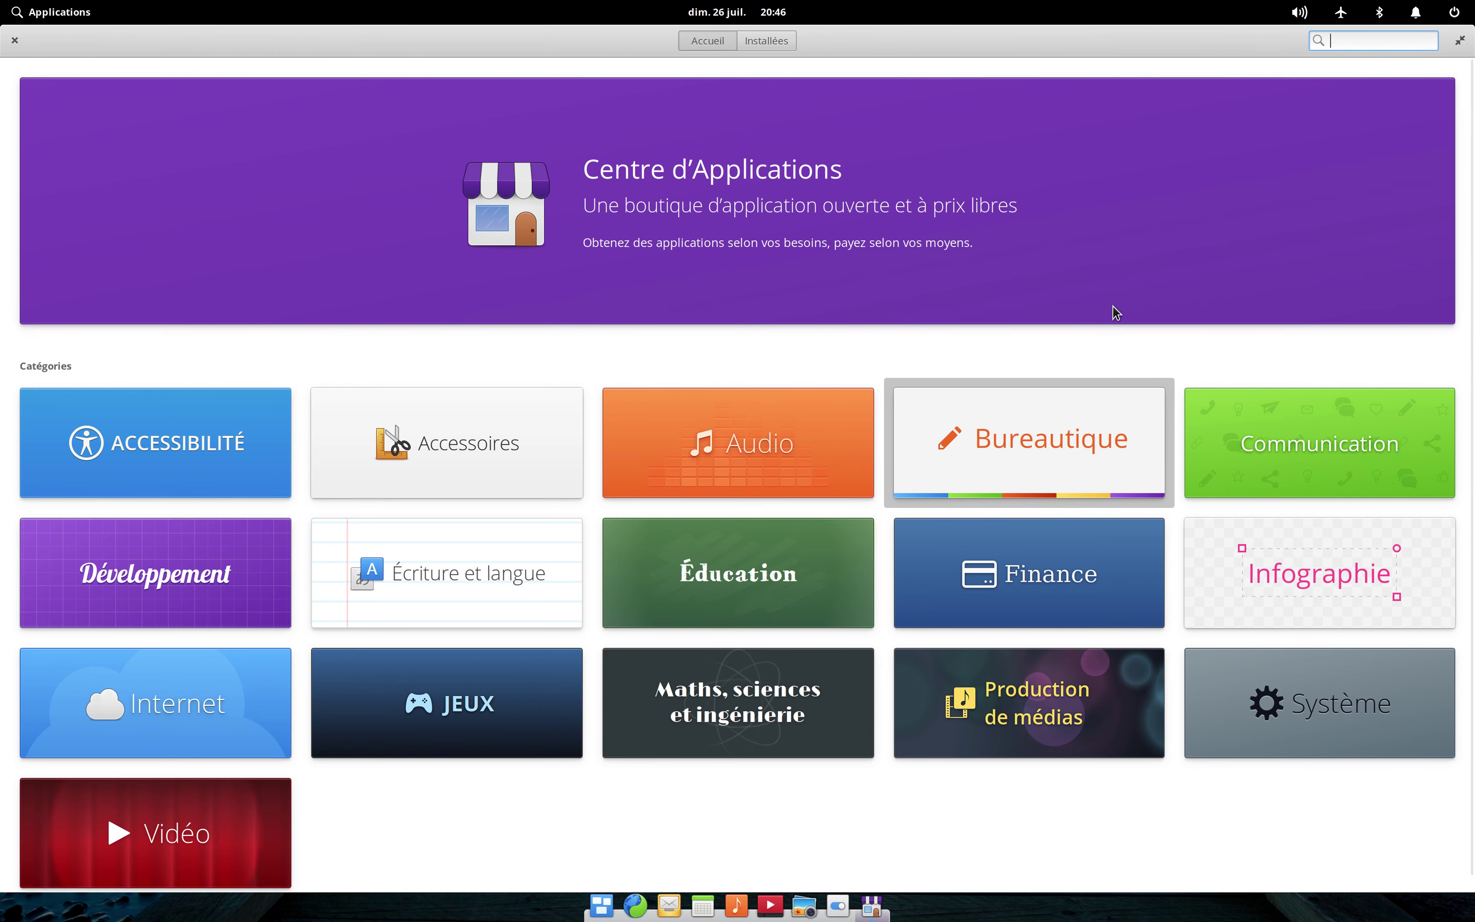
{"action": "type", "text": "libre"}
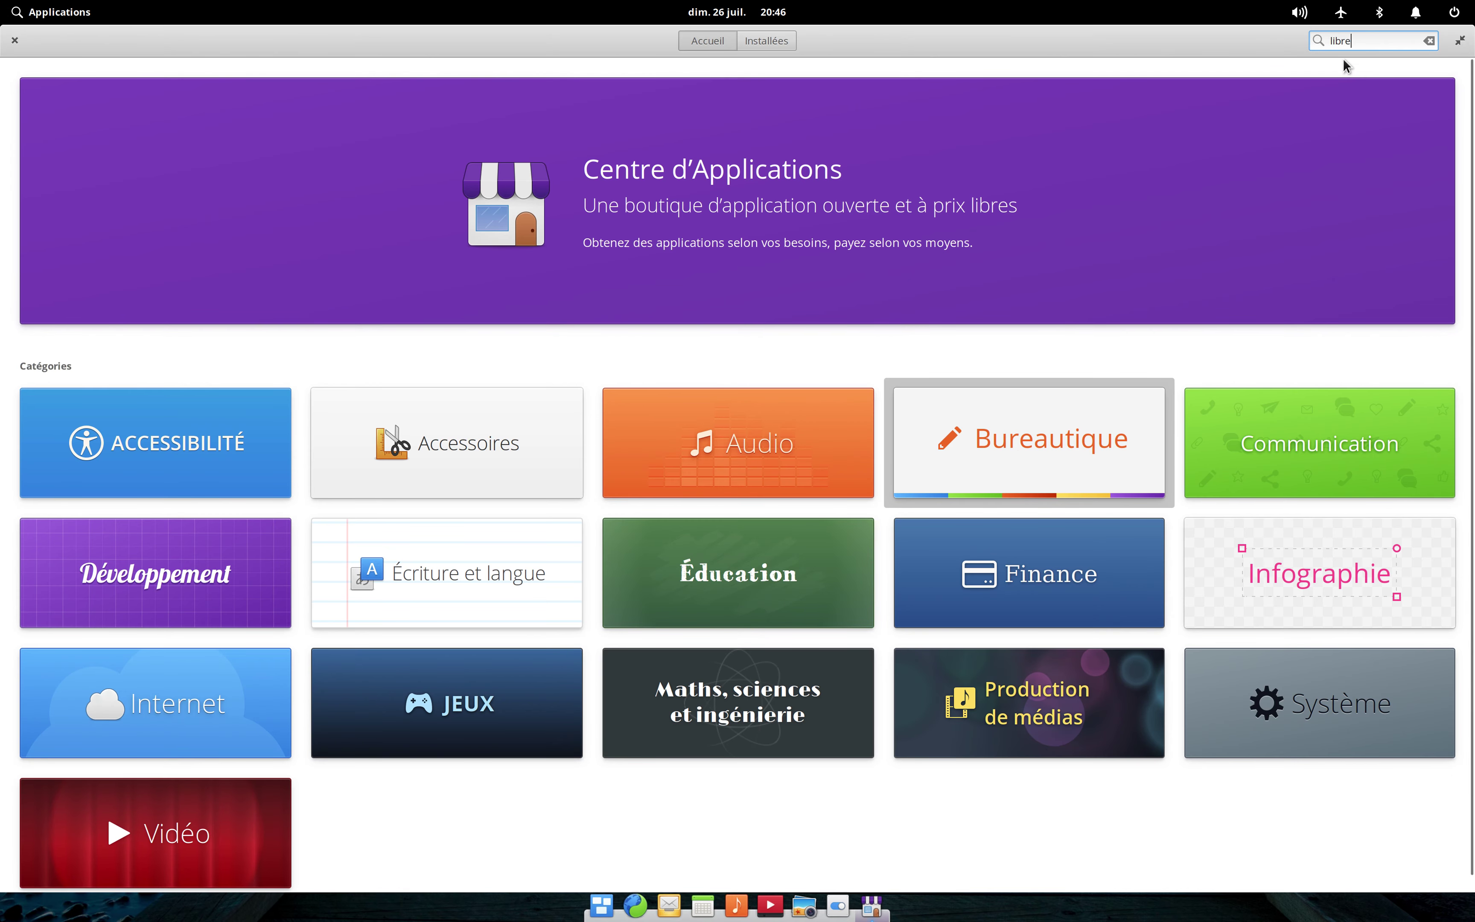
{"action": "type", "text": "office"}
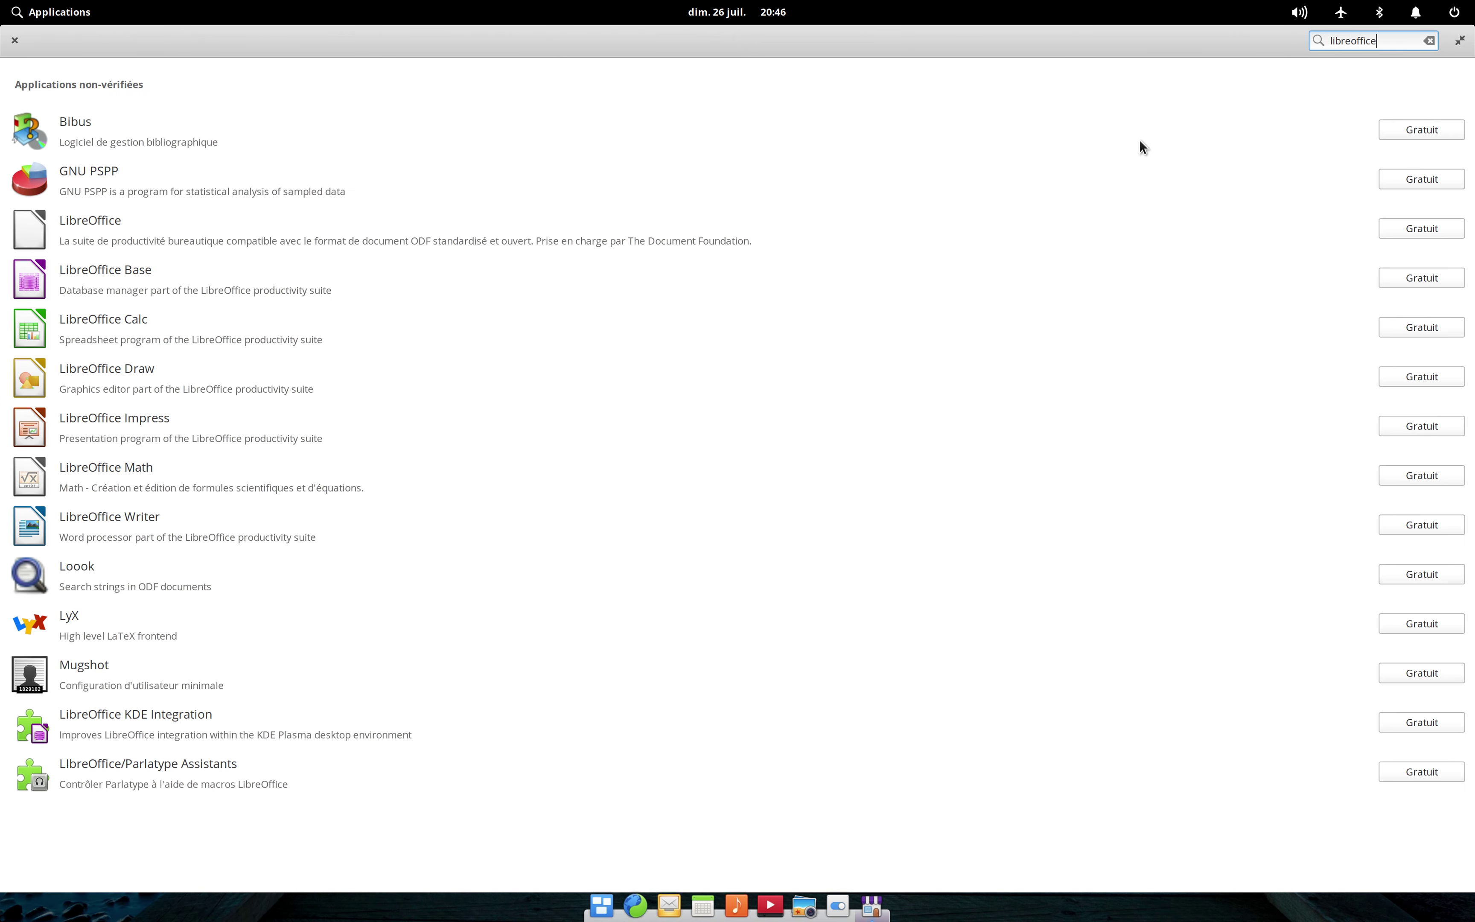
{"action": "left_click", "coordinate": [192, 216]}
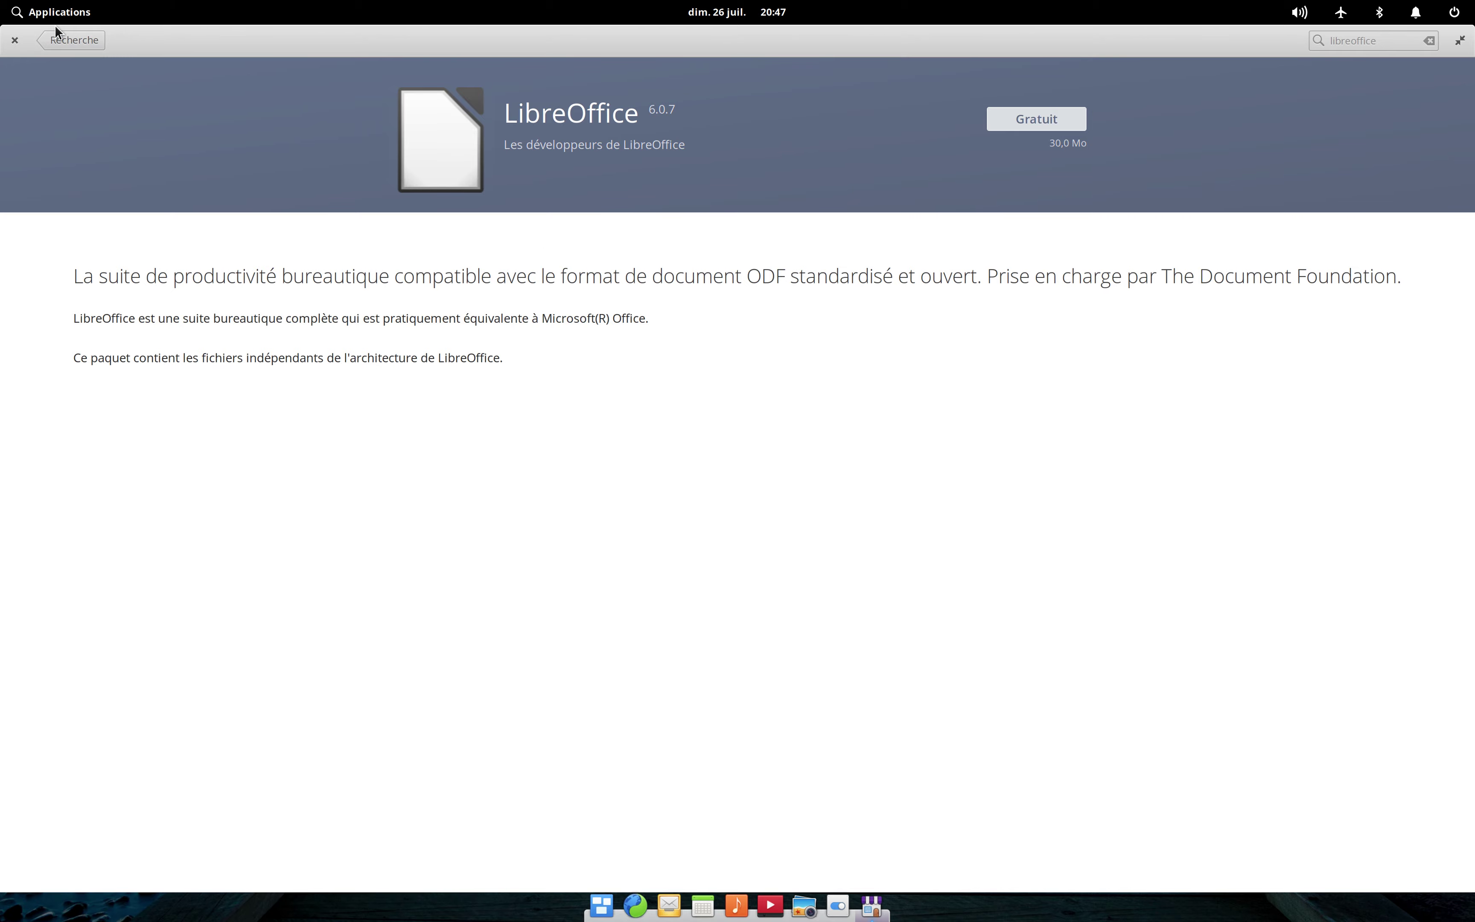
{"action": "left_click", "coordinate": [13, 40]}
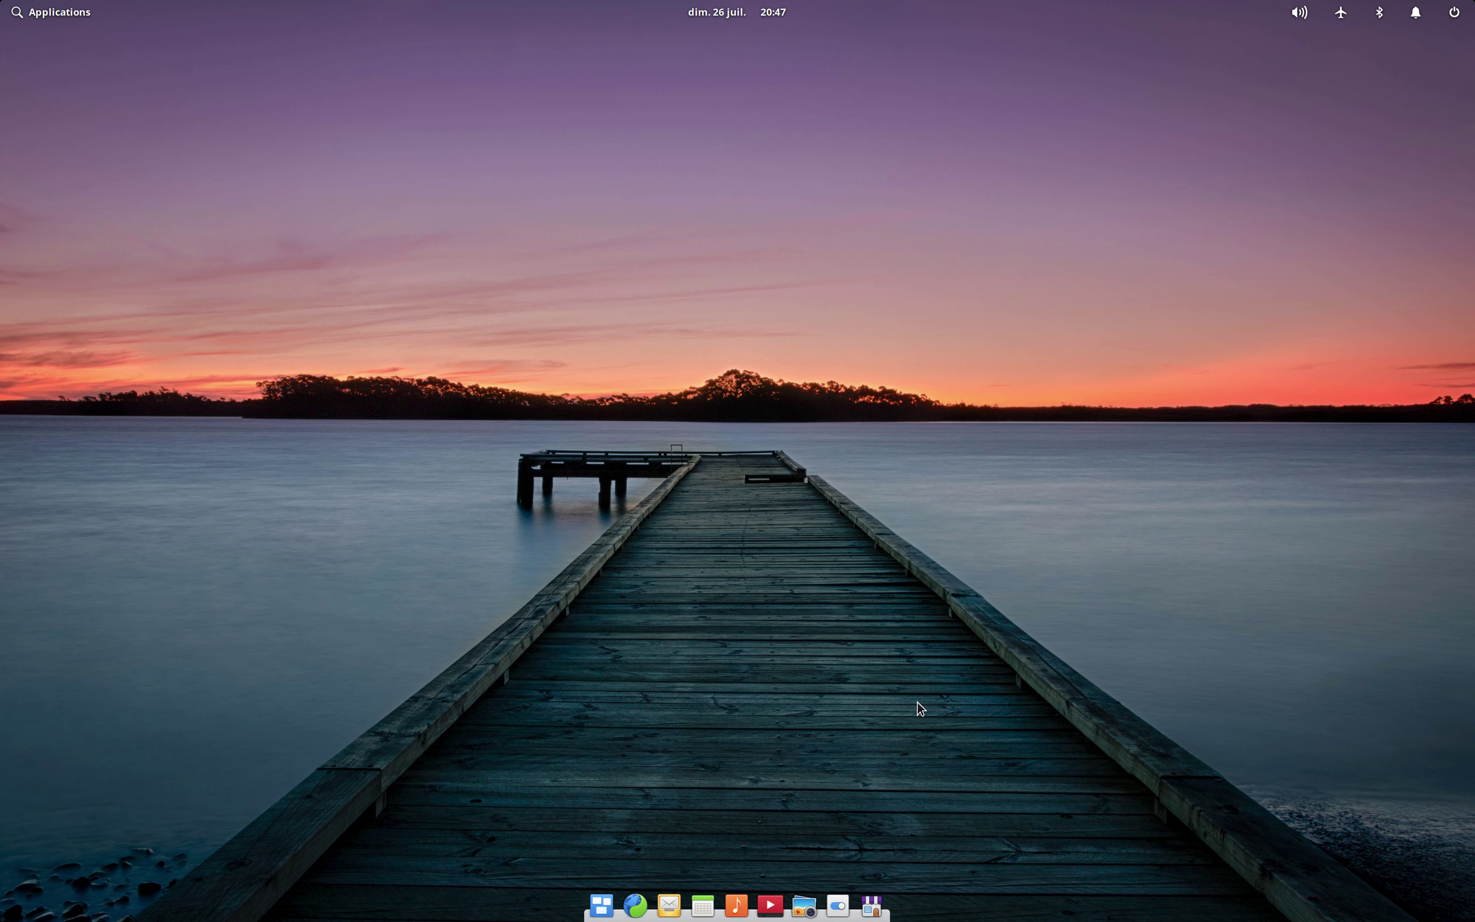
- Take a look at the Vidéos player and close it, and view the preferences of the music player
{"action": "left_click", "coordinate": [770, 905]}
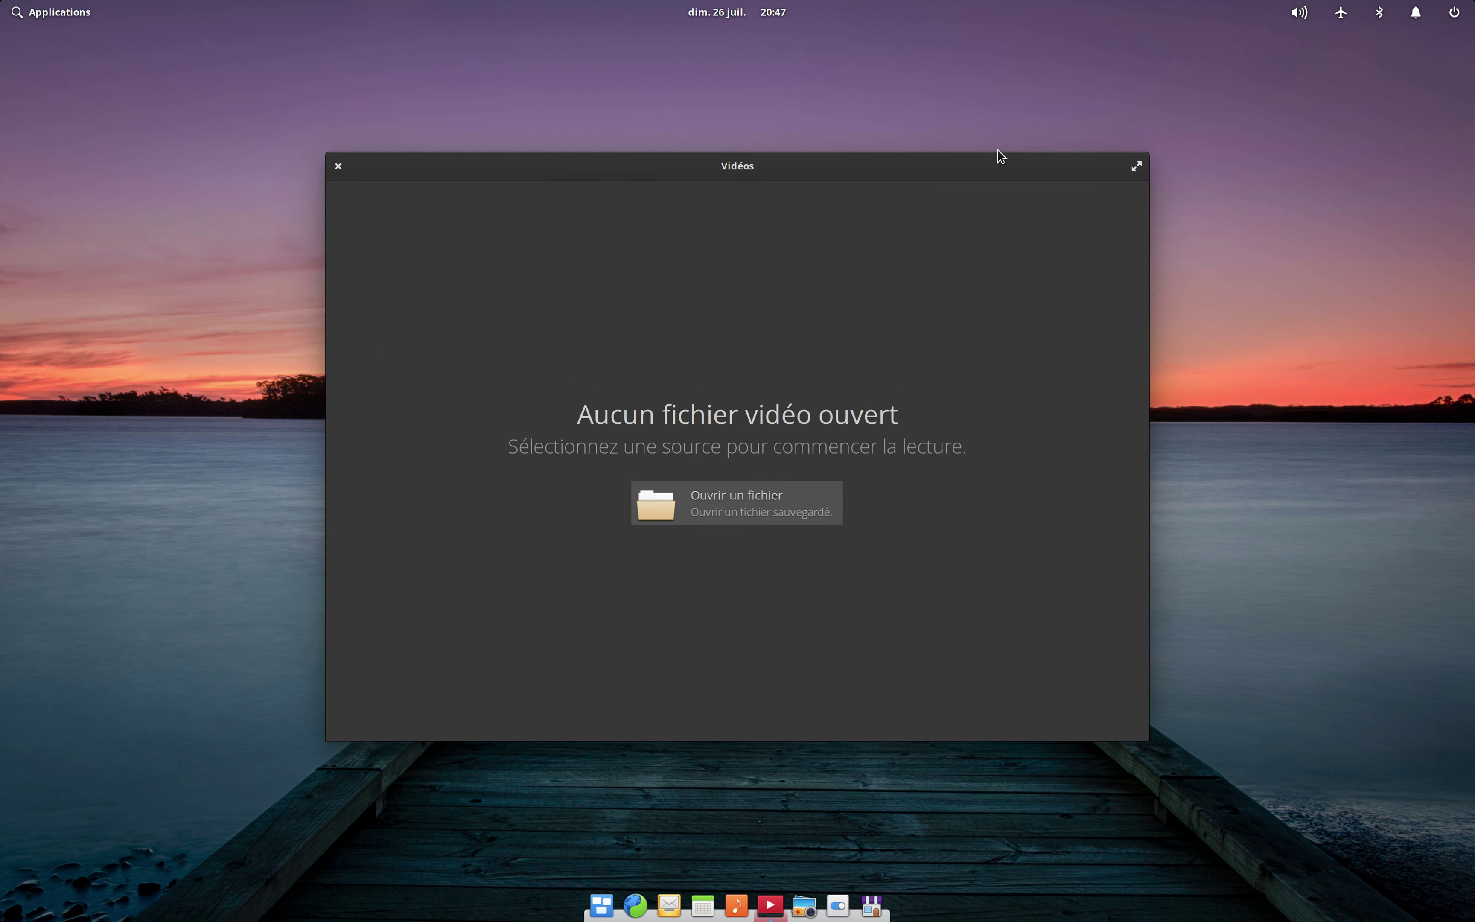
{"action": "left_click", "coordinate": [335, 166]}
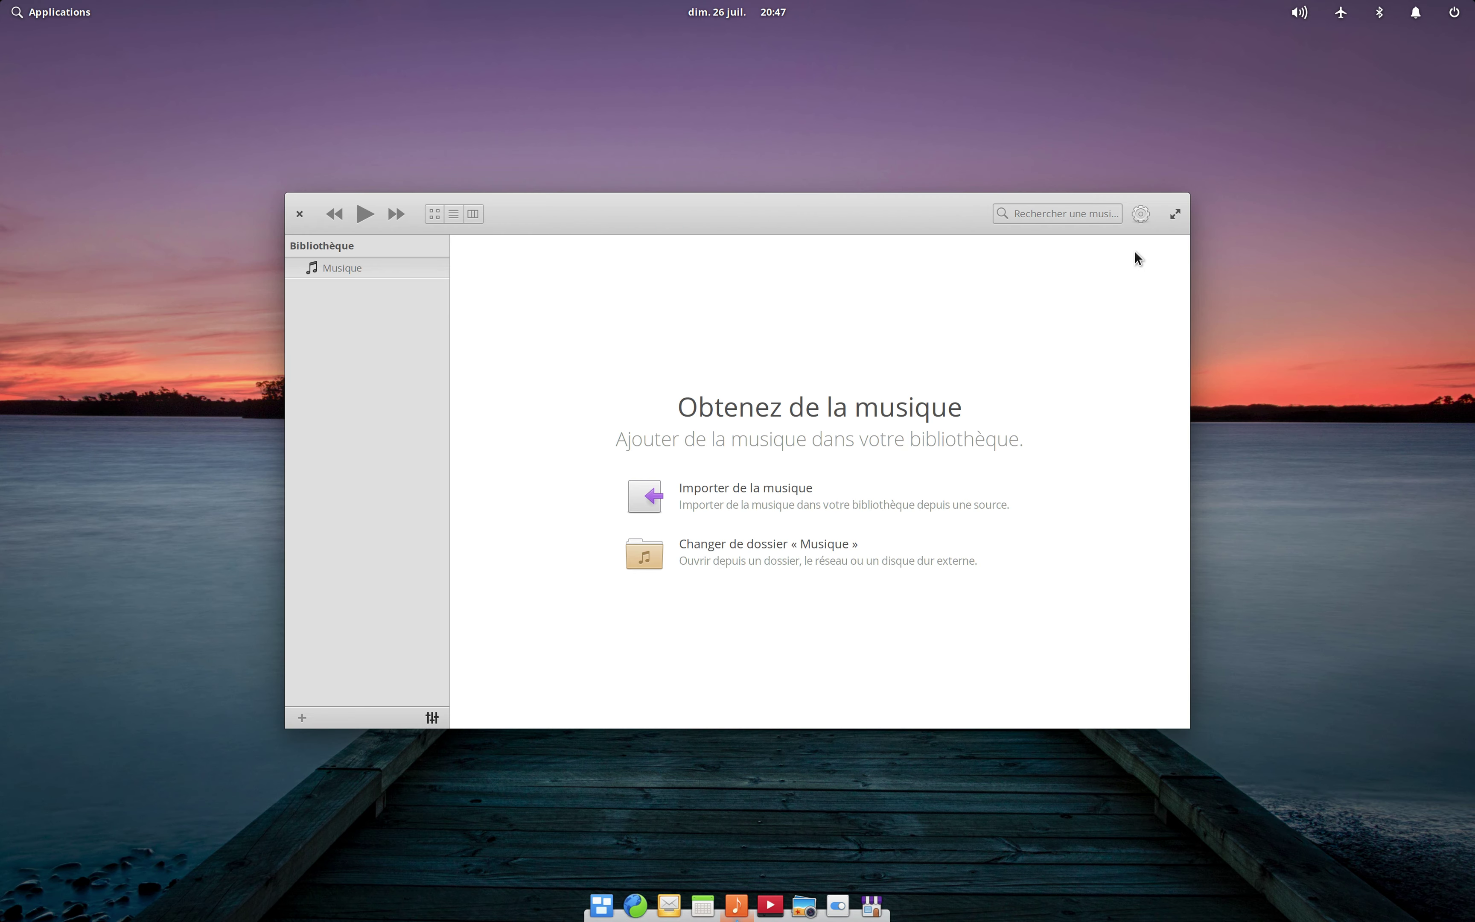
{"action": "left_click", "coordinate": [1139, 213]}
{"action": "left_click", "coordinate": [1146, 271]}
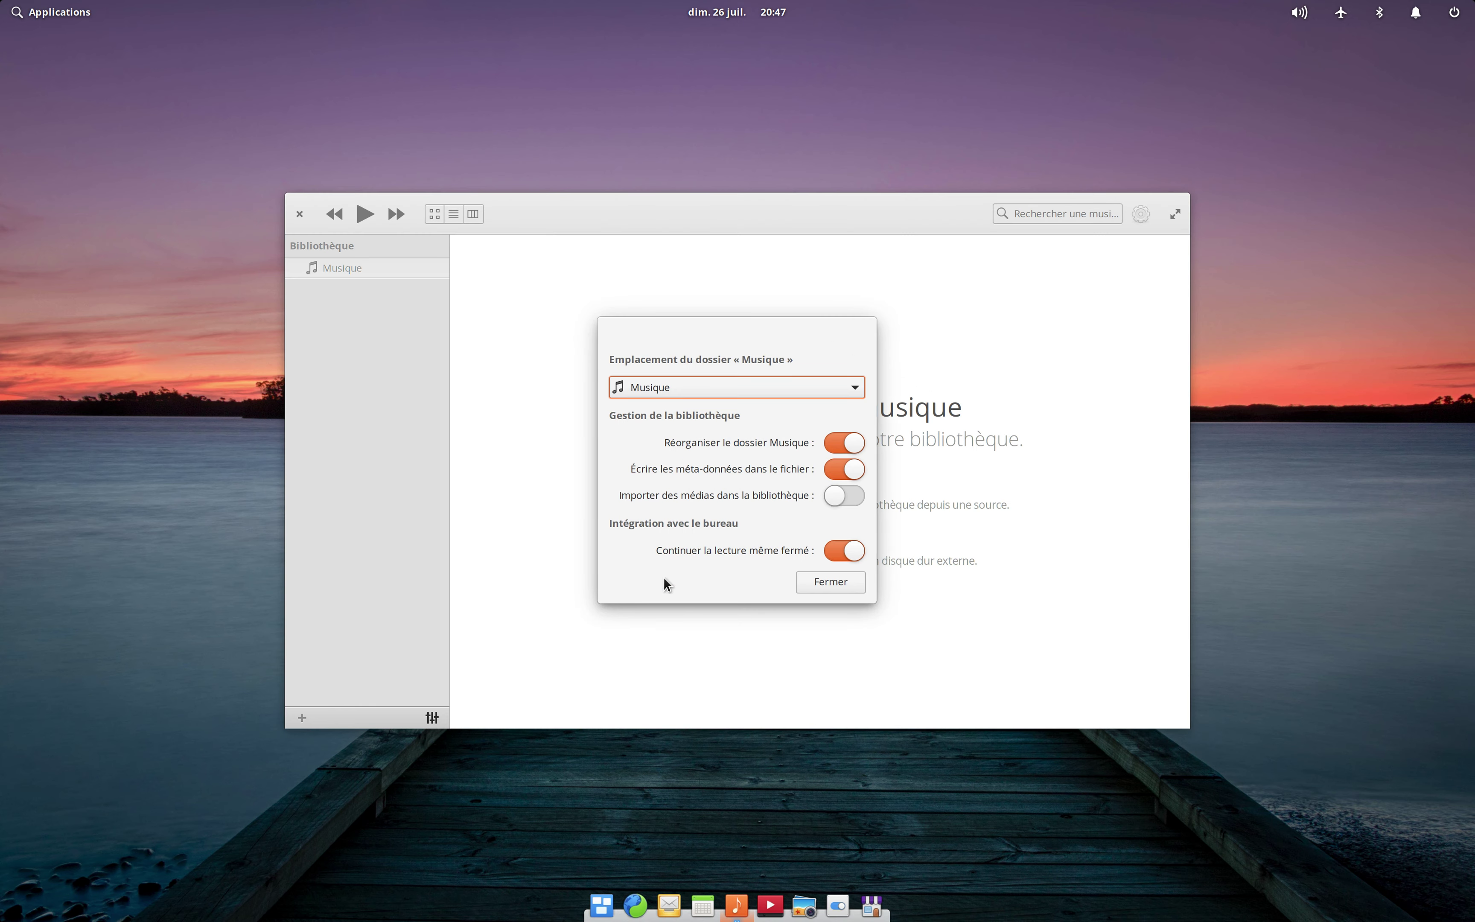
{"action": "left_click", "coordinate": [827, 580]}
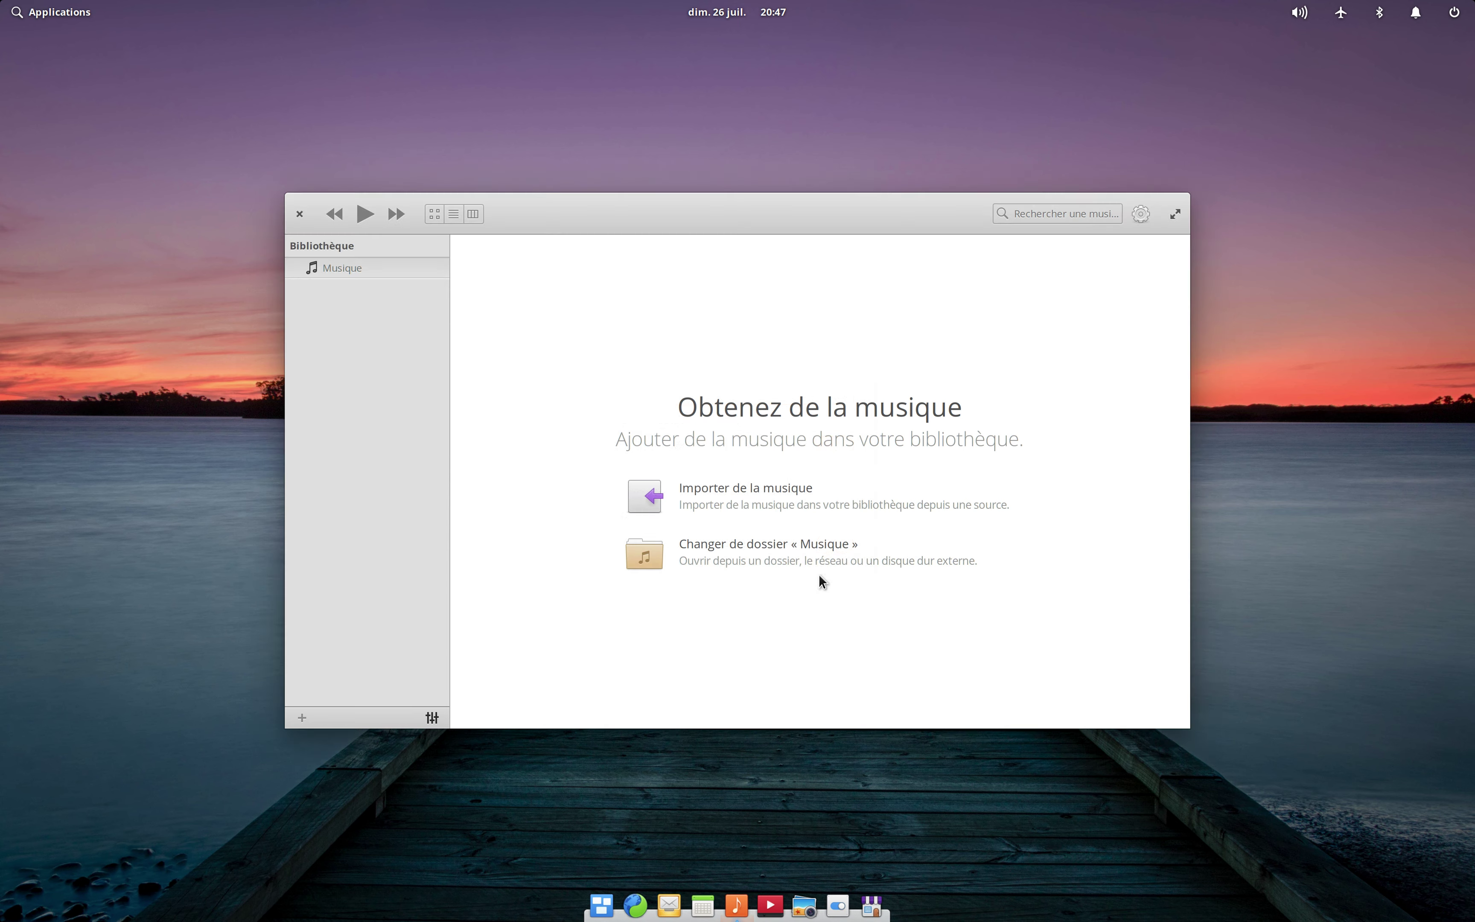
- View the music player's equalizer and its window management options, and close the player
{"action": "left_click", "coordinate": [431, 718]}
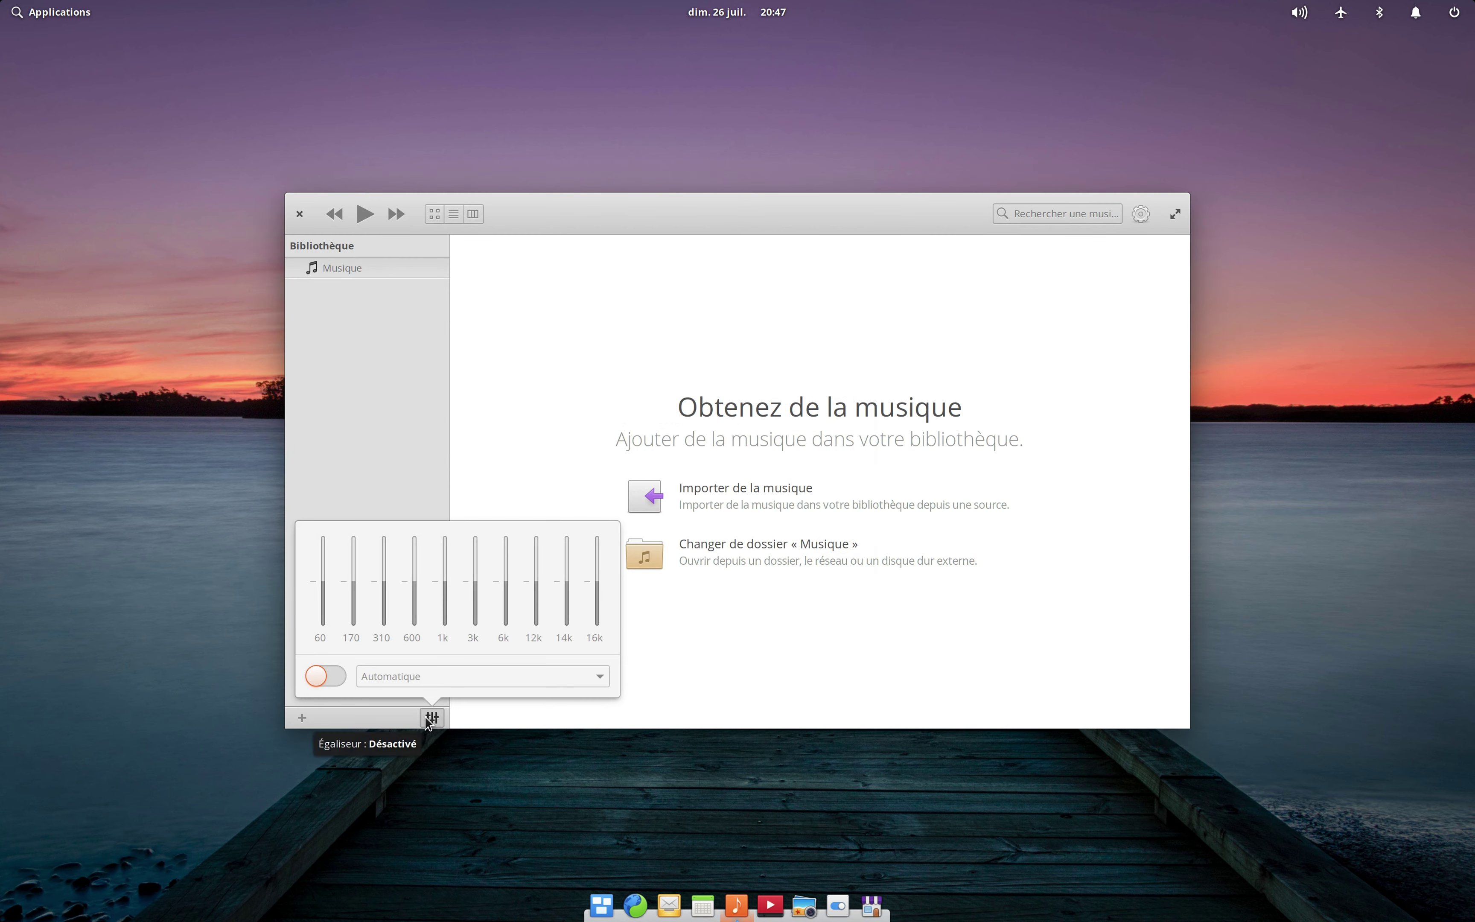
{"action": "left_click", "coordinate": [750, 681]}
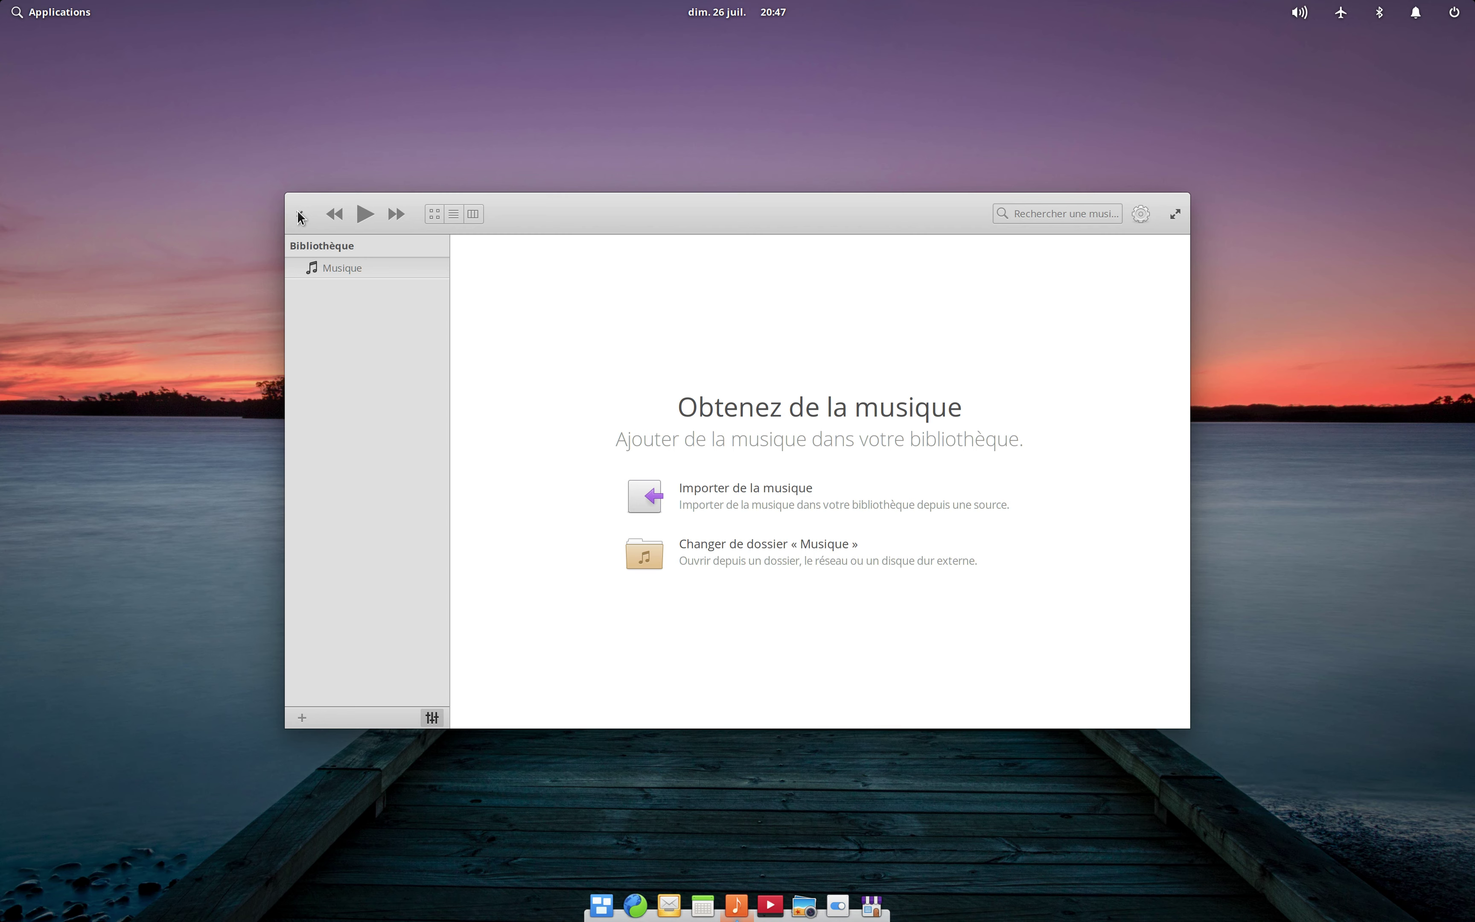
{"action": "right_click", "coordinate": [561, 201]}
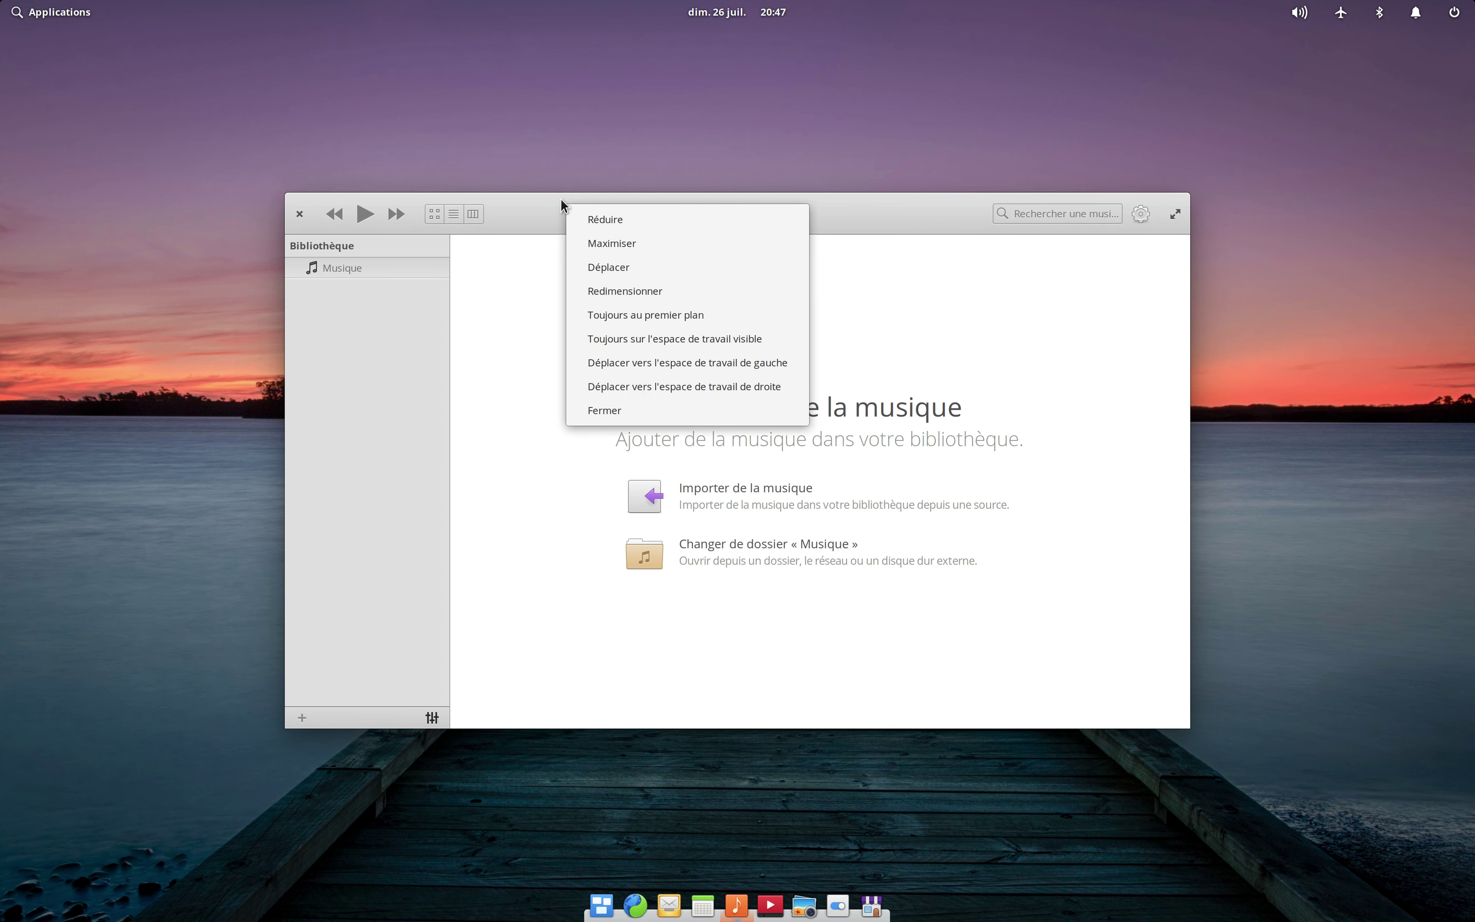
{"action": "left_click", "coordinate": [872, 221]}
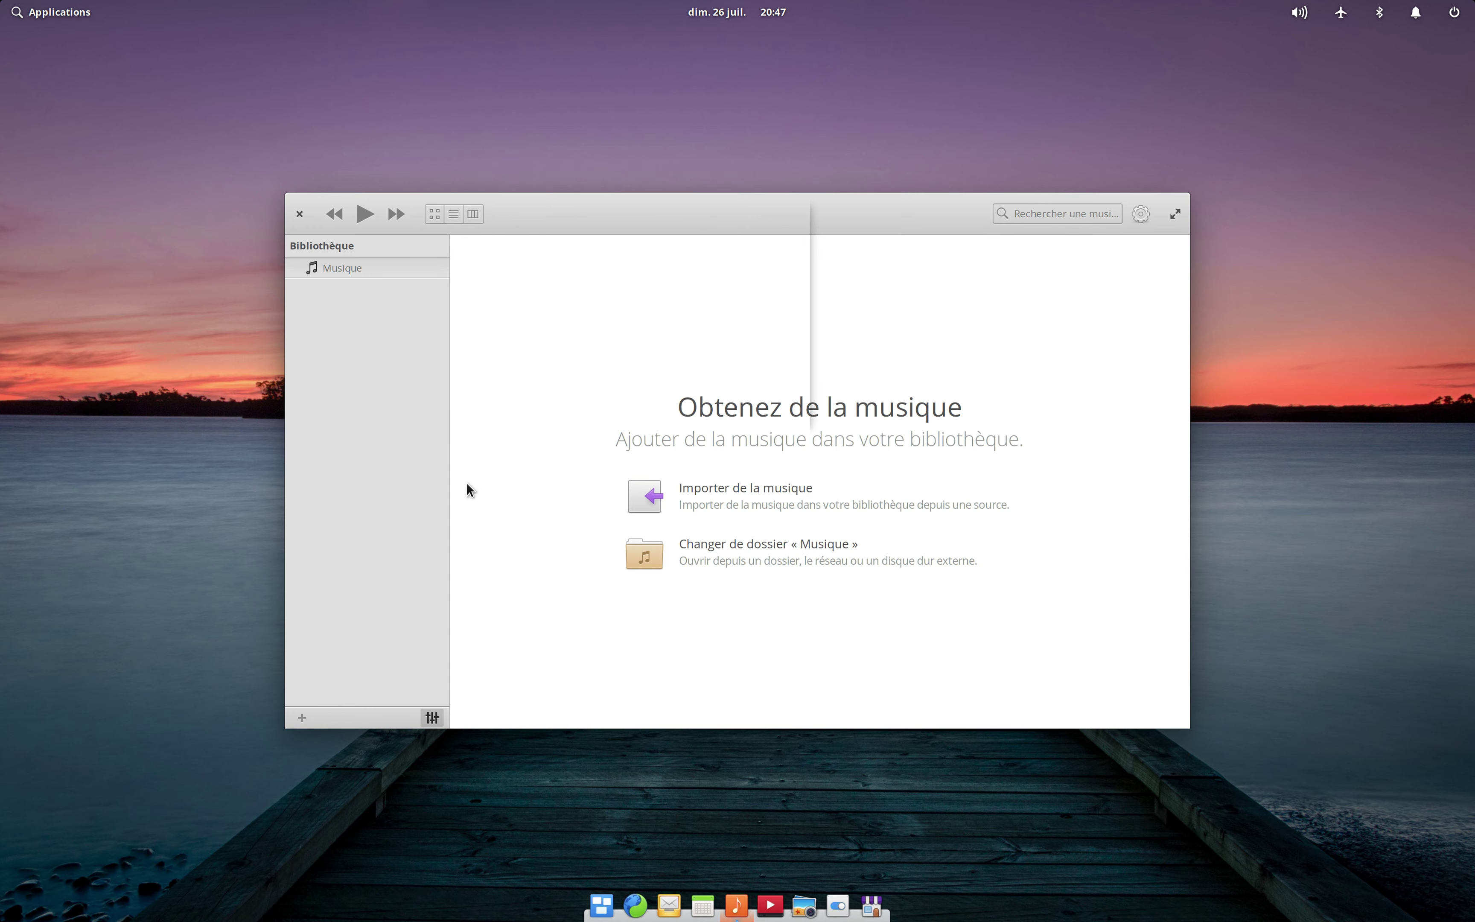
{"action": "left_click", "coordinate": [299, 213]}
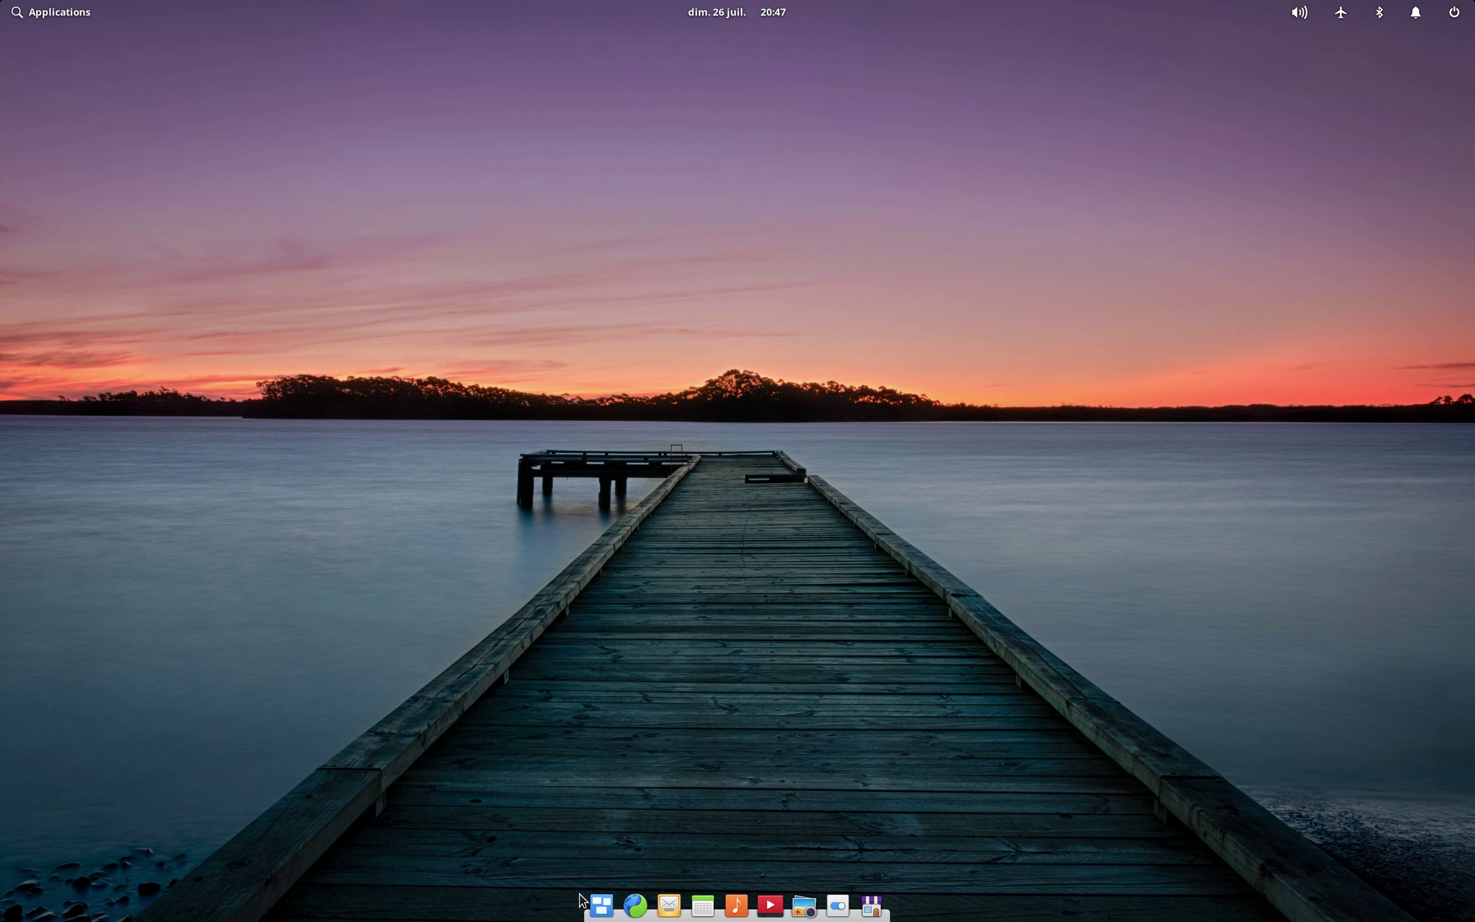
- Open the web browser, turn off Mode avion in the network settings to restore the connection, and close the settings
{"action": "left_click", "coordinate": [635, 905]}
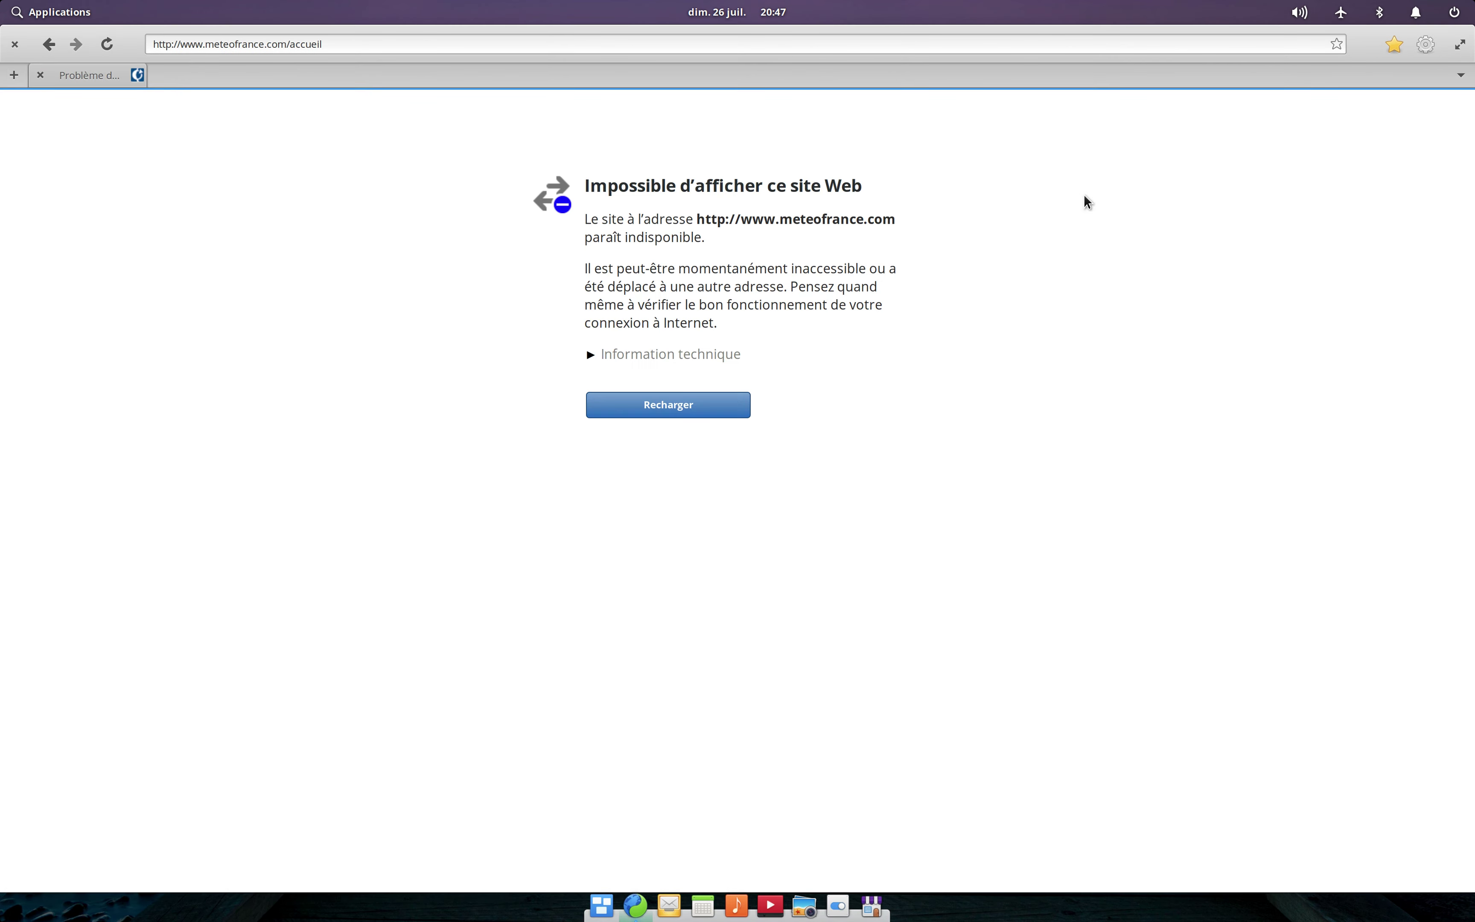
{"action": "left_click", "coordinate": [1339, 11]}
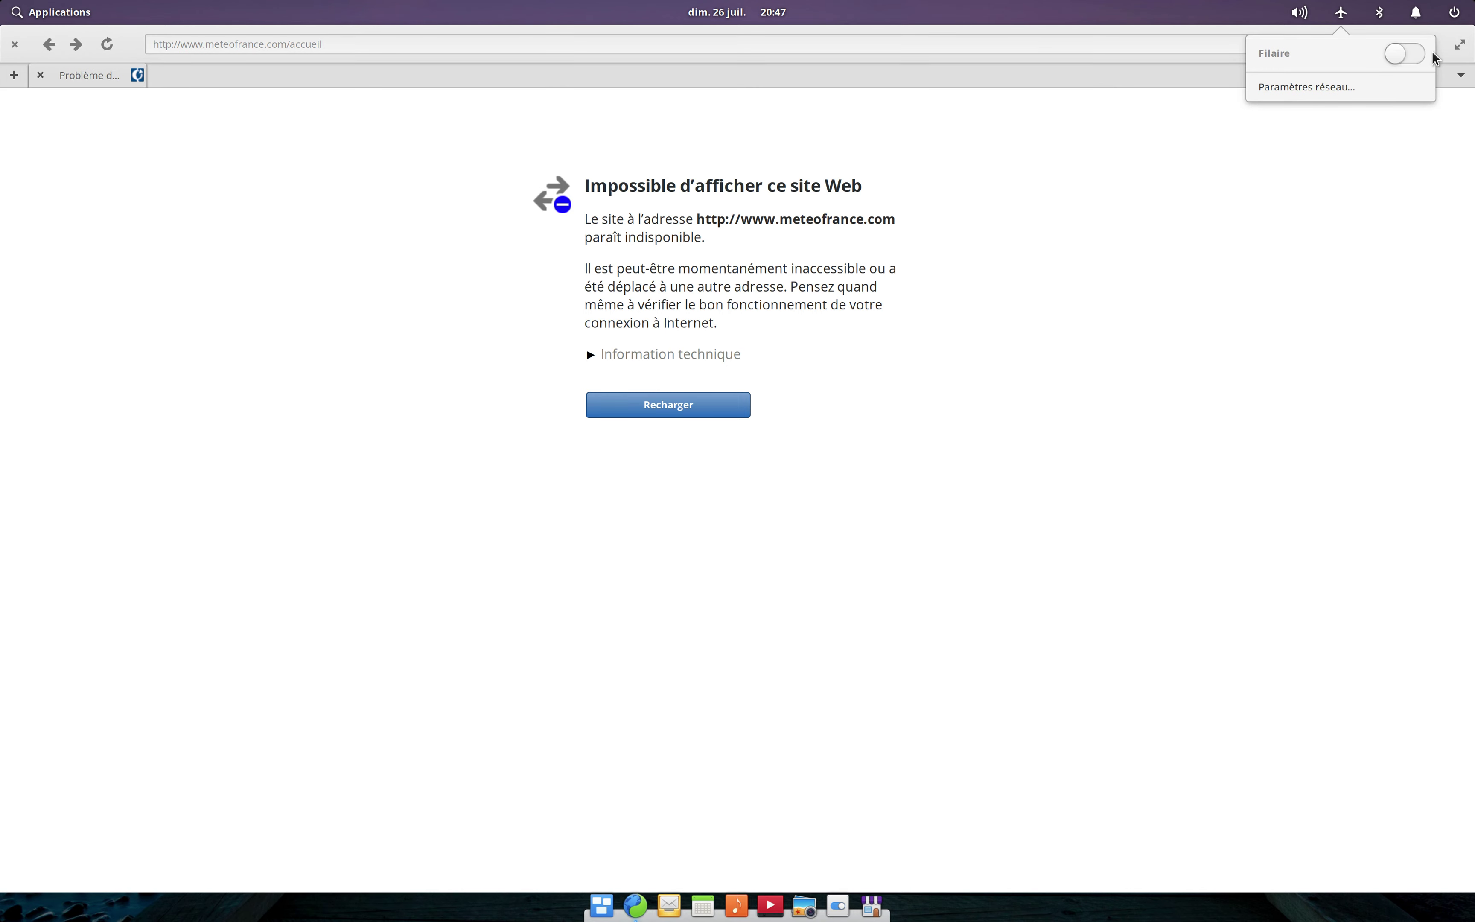
{"action": "left_click", "coordinate": [1339, 92]}
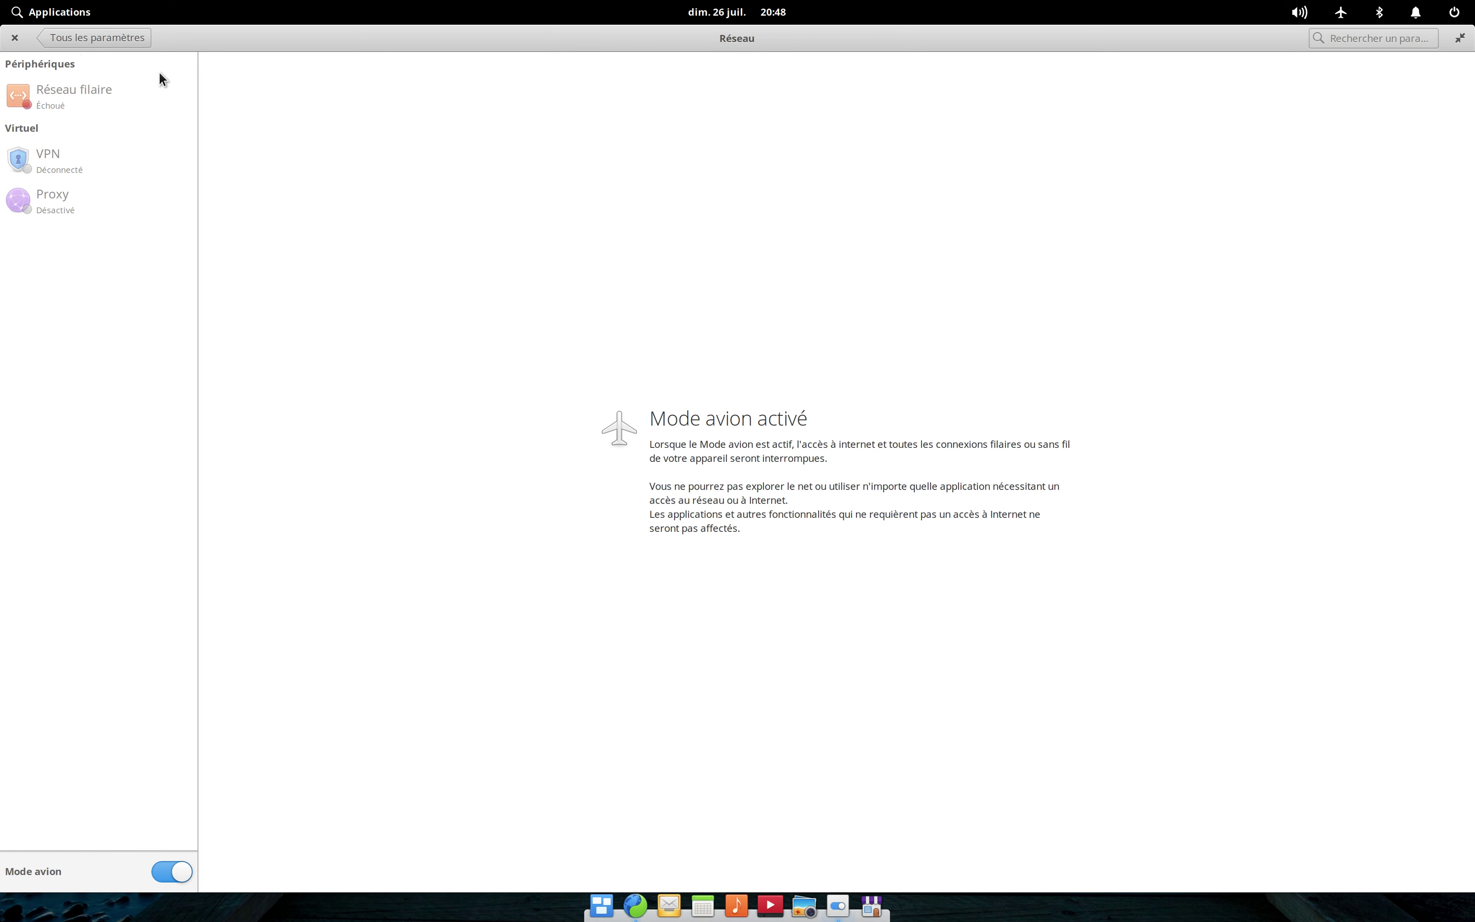
{"action": "left_click", "coordinate": [153, 872]}
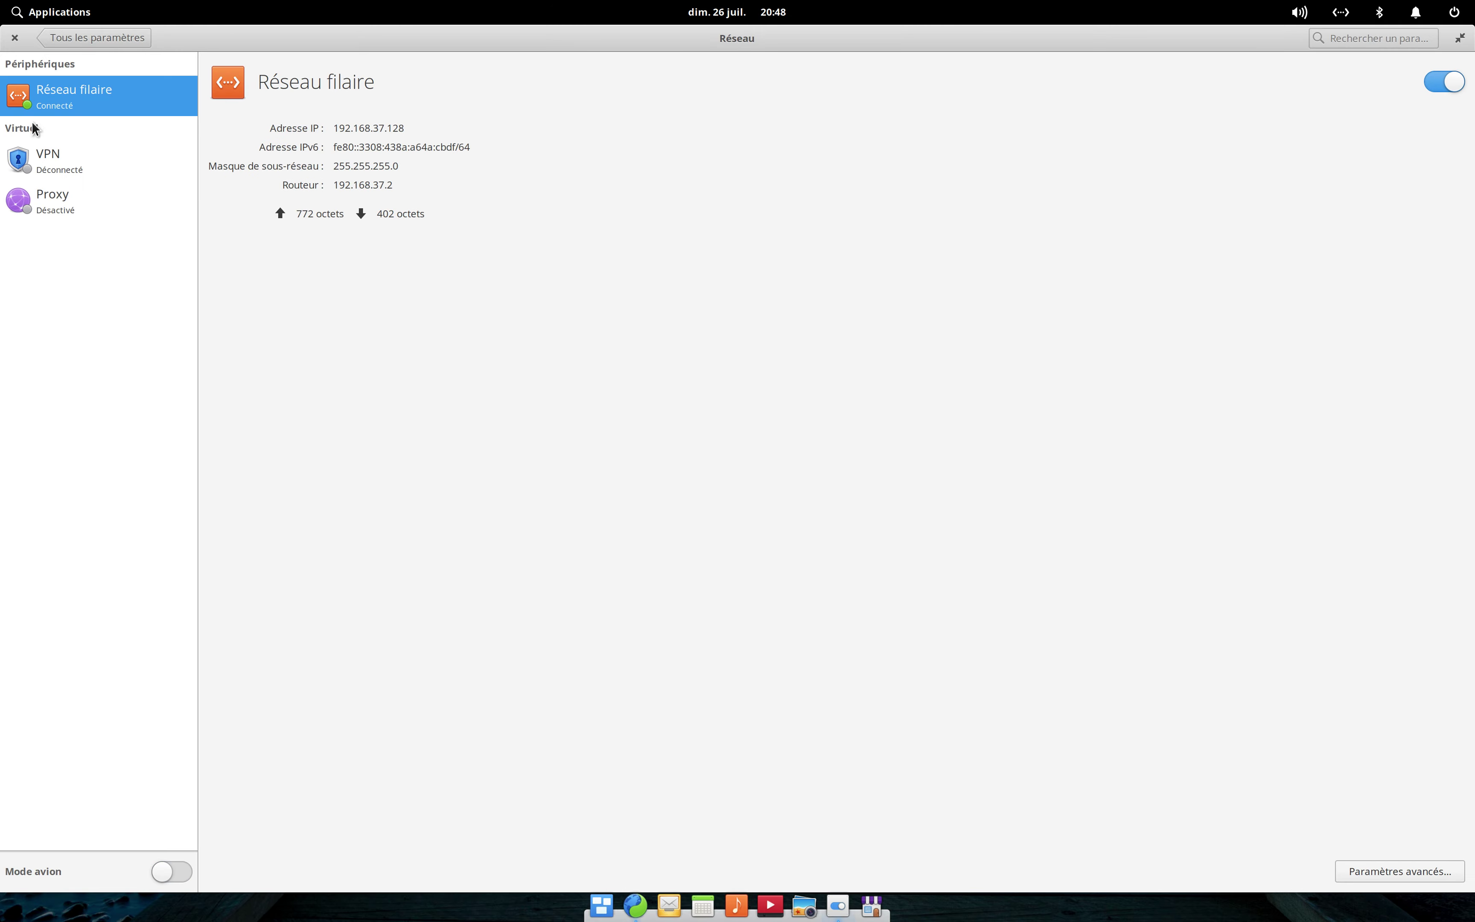
{"action": "left_click", "coordinate": [15, 37]}
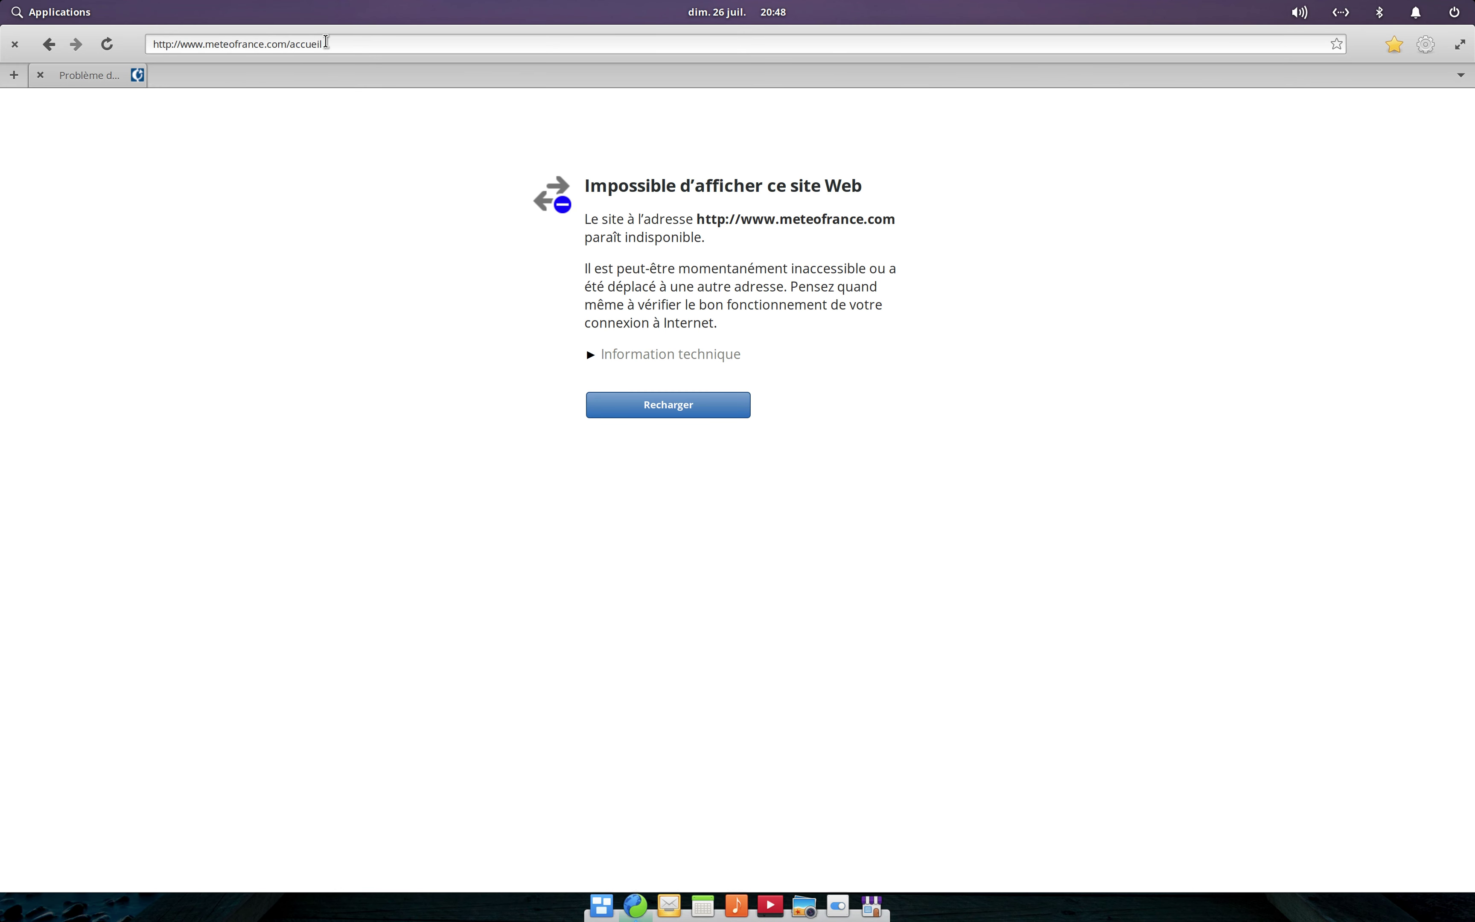
{"action": "key", "text": "Return"}
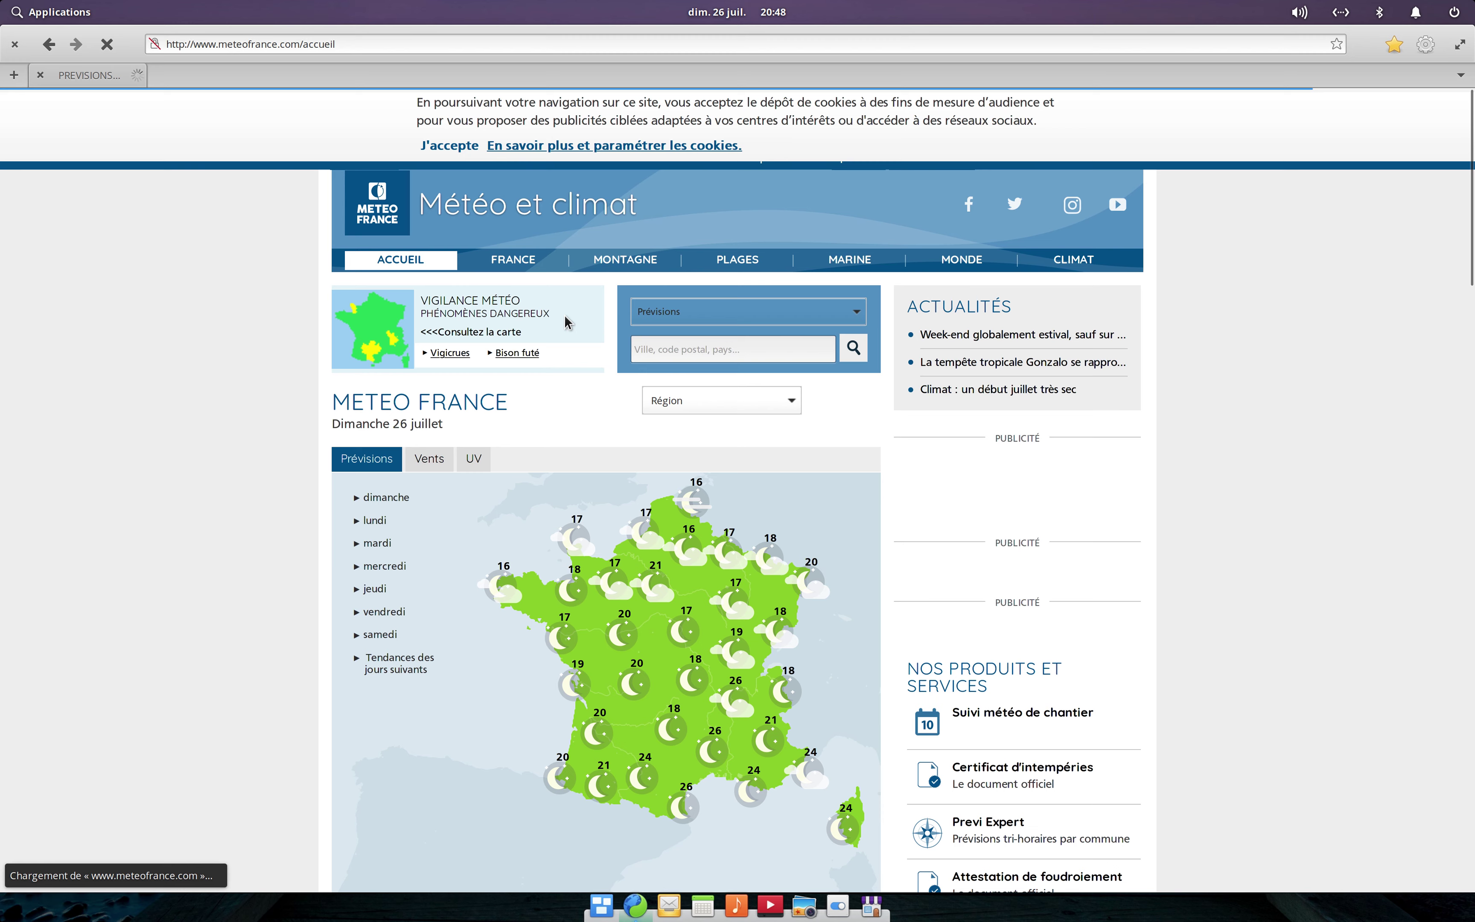
{"action": "left_click", "coordinate": [448, 146]}
{"action": "left_click", "coordinate": [1424, 44]}
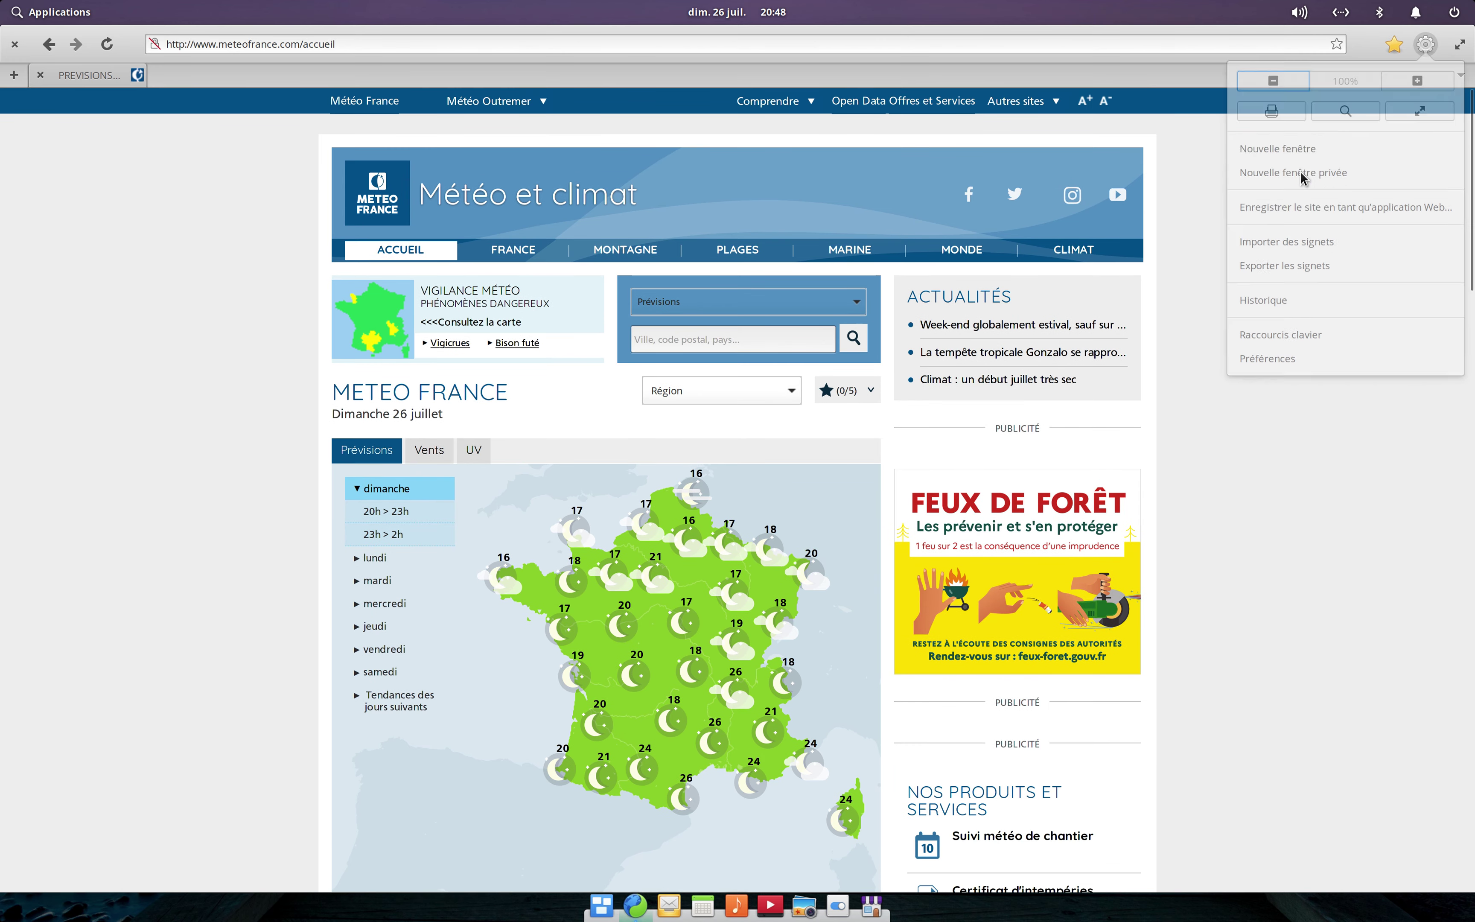
{"action": "left_click", "coordinate": [1264, 365]}
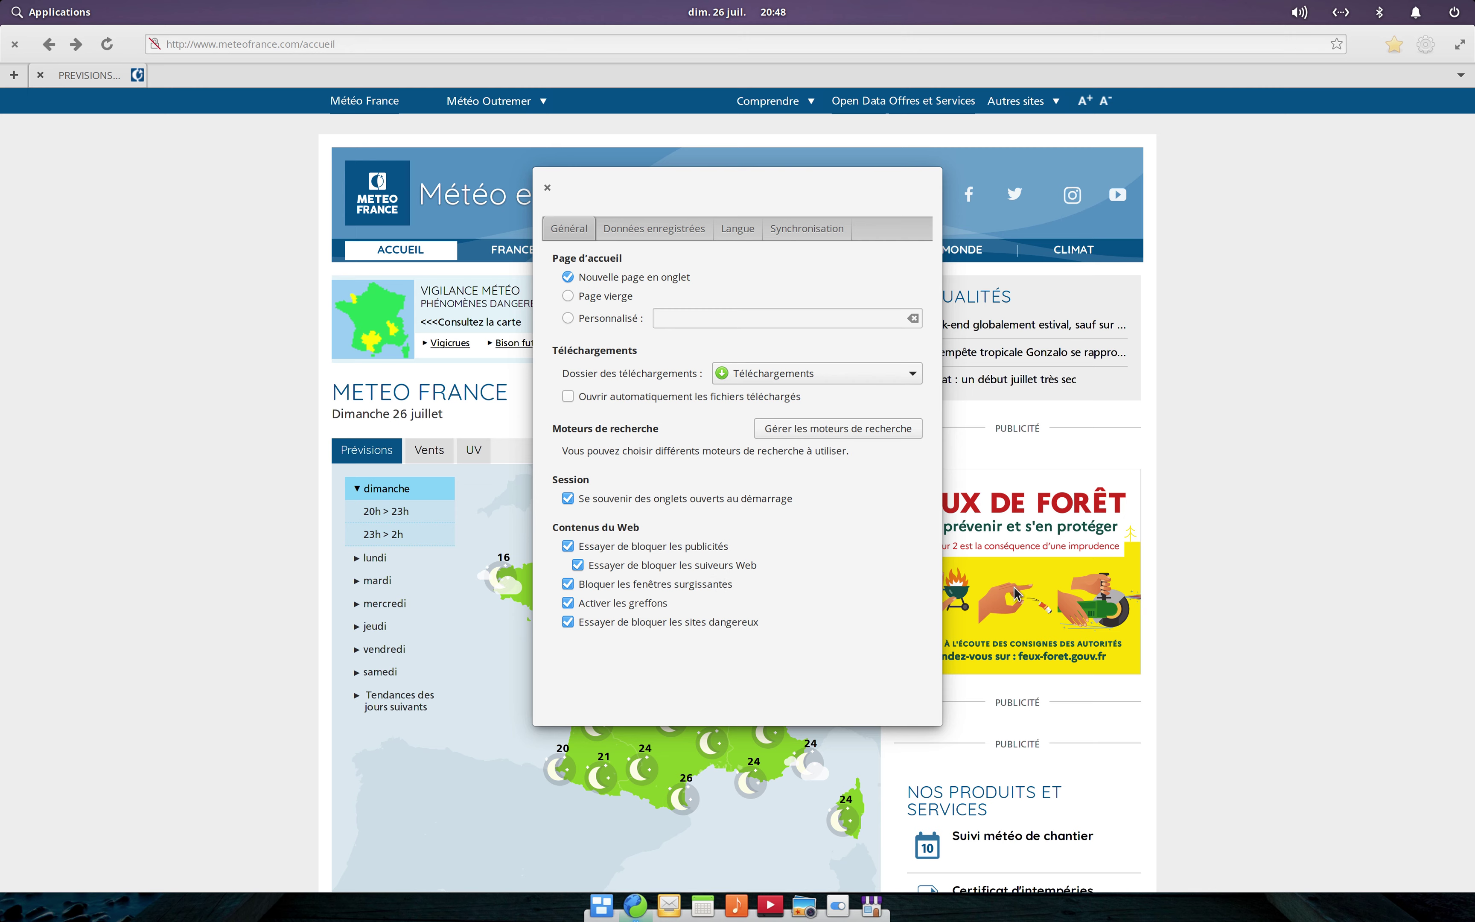
{"action": "left_click", "coordinate": [544, 185]}
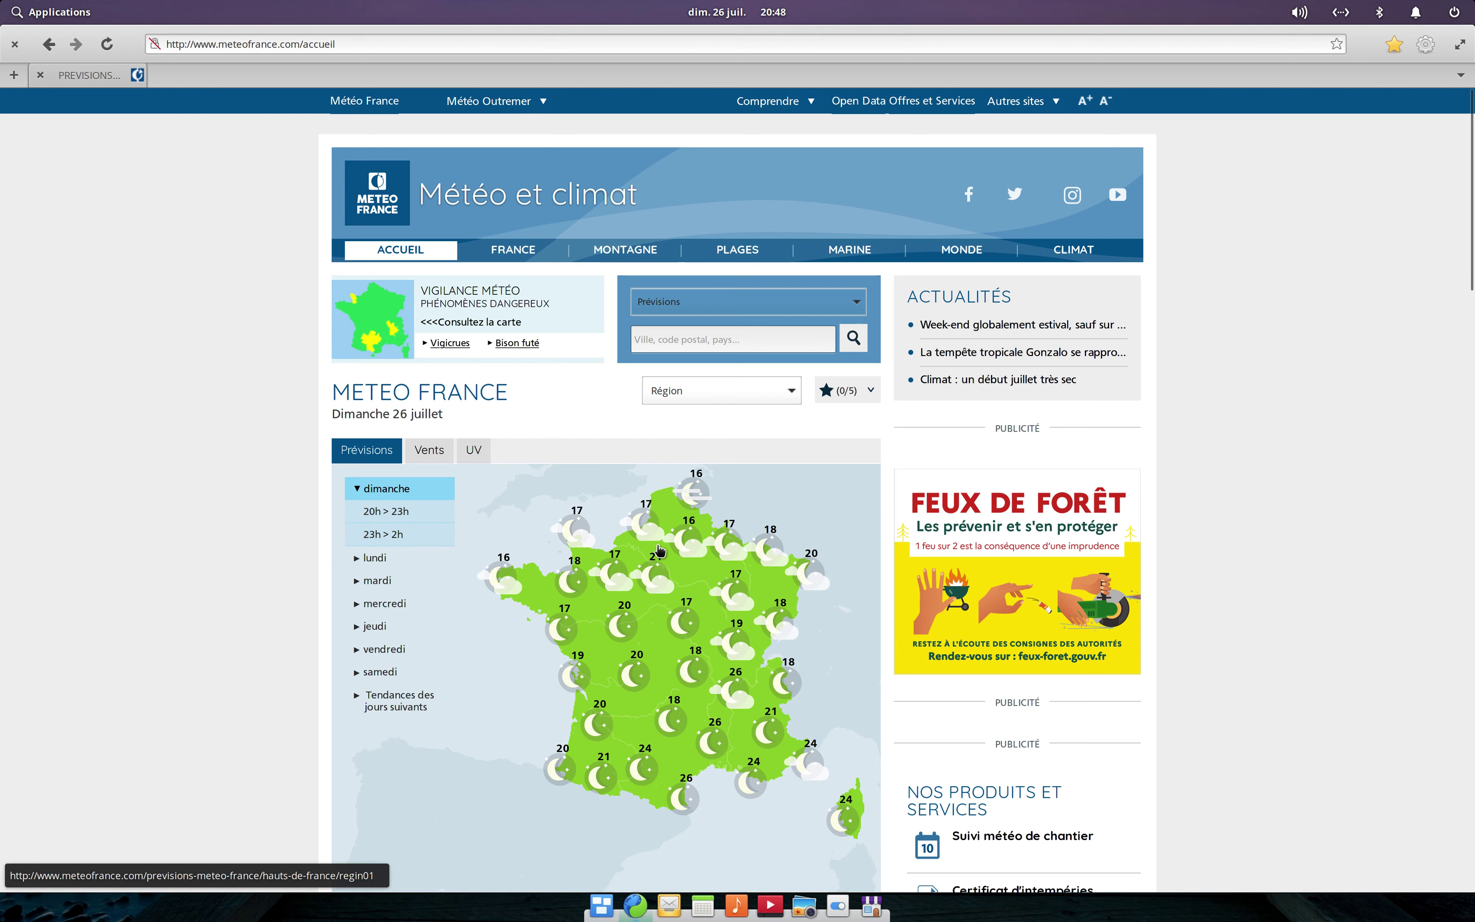
- Search the Météo-France site for "biarritz" and view the city's weather forecast
{"action": "scroll", "coordinate": [649, 576], "scroll_direction": "down", "scroll_amount": 2}
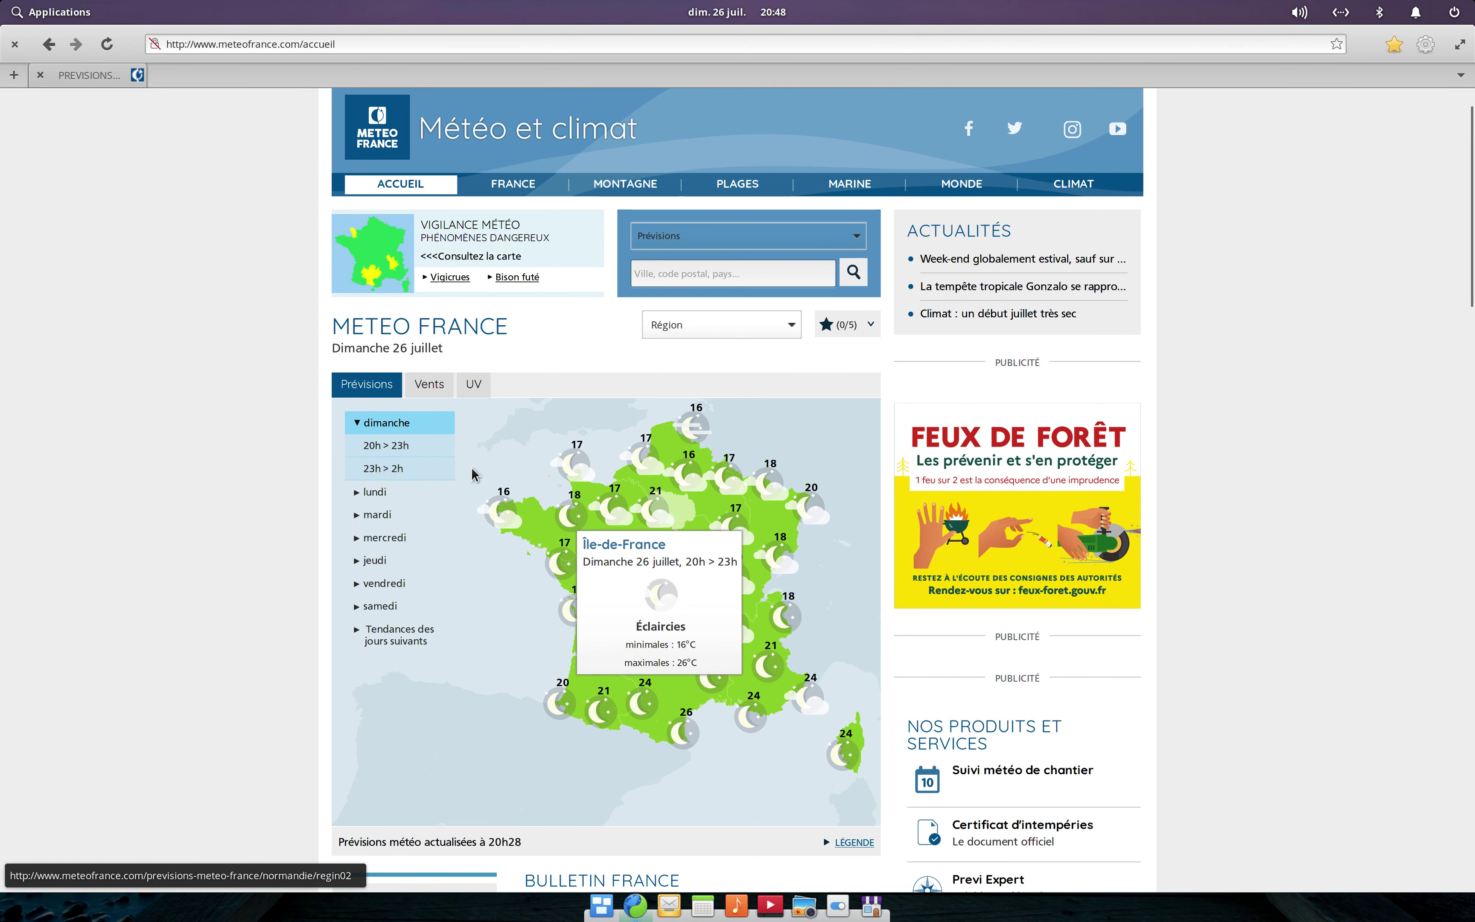
{"action": "left_click", "coordinate": [749, 263]}
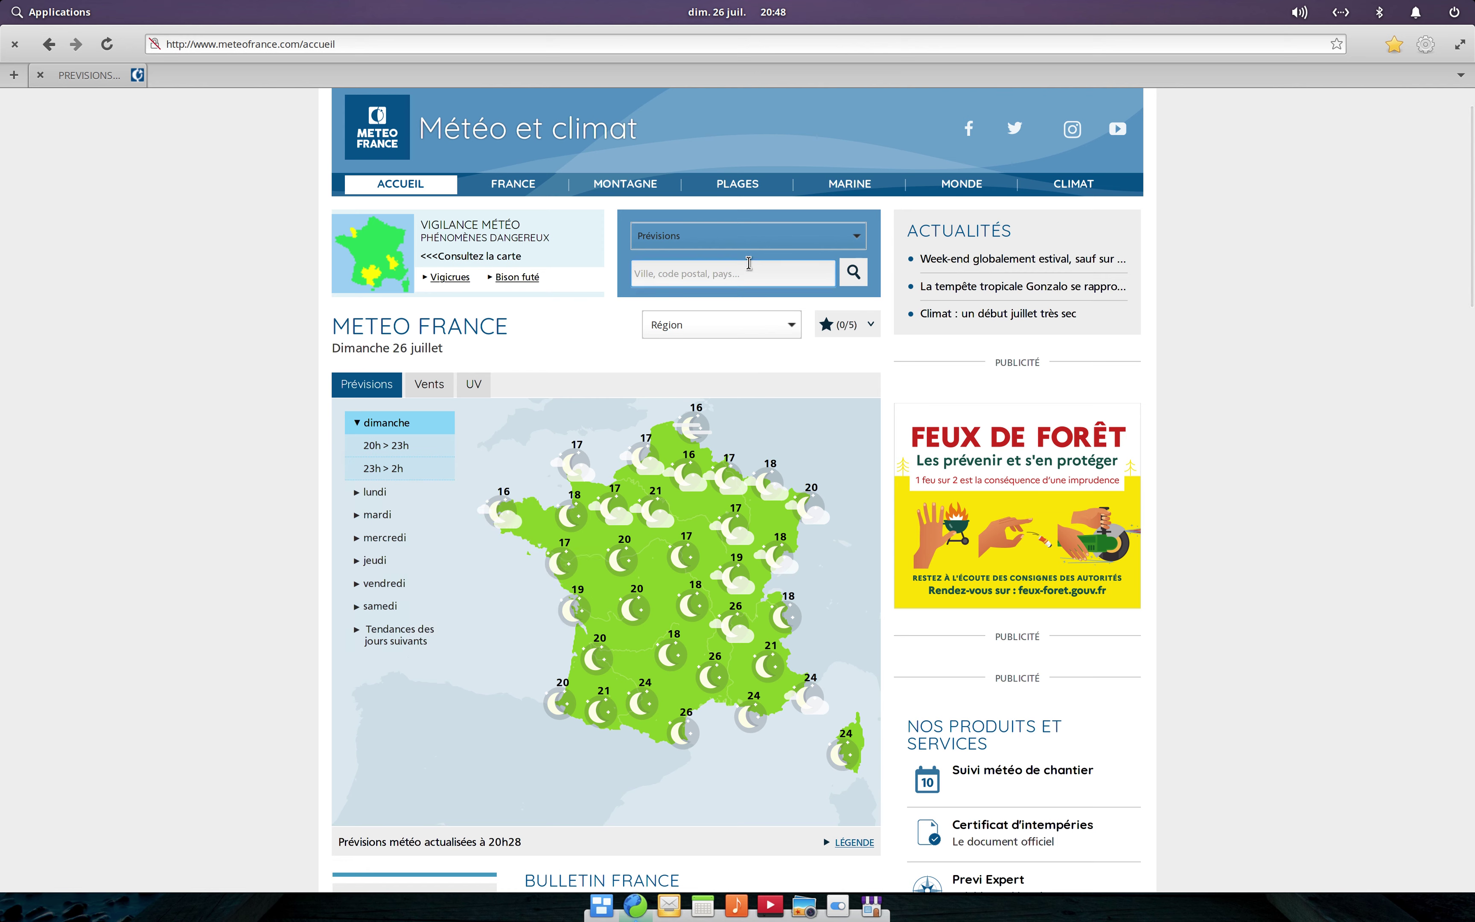
{"action": "type", "text": "biarritz"}
{"action": "left_click", "coordinate": [710, 297]}
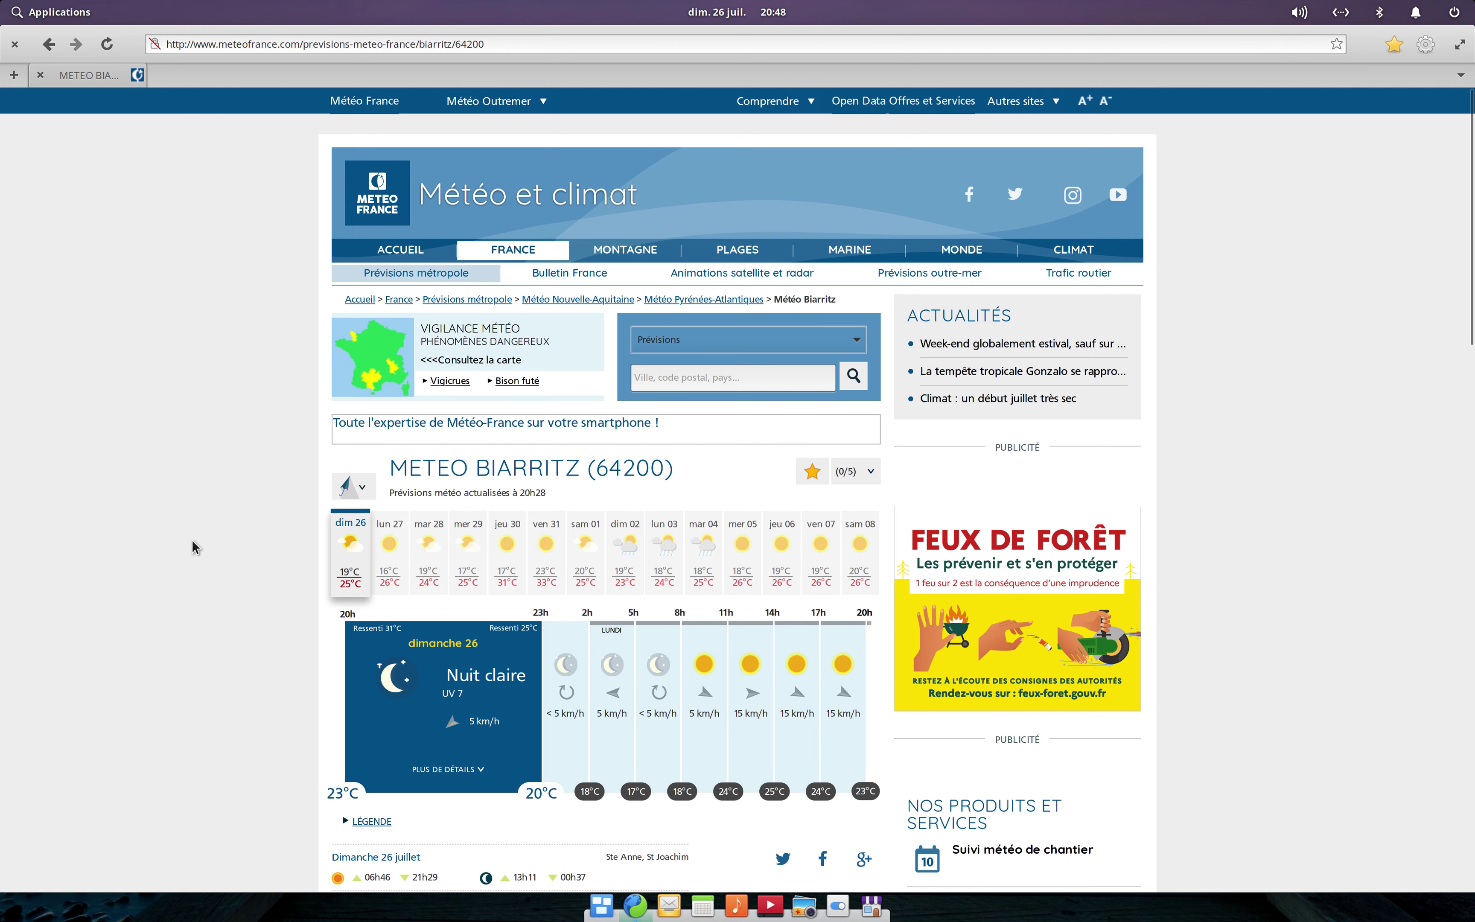
{"action": "scroll", "coordinate": [192, 540], "scroll_direction": "down", "scroll_amount": 2}
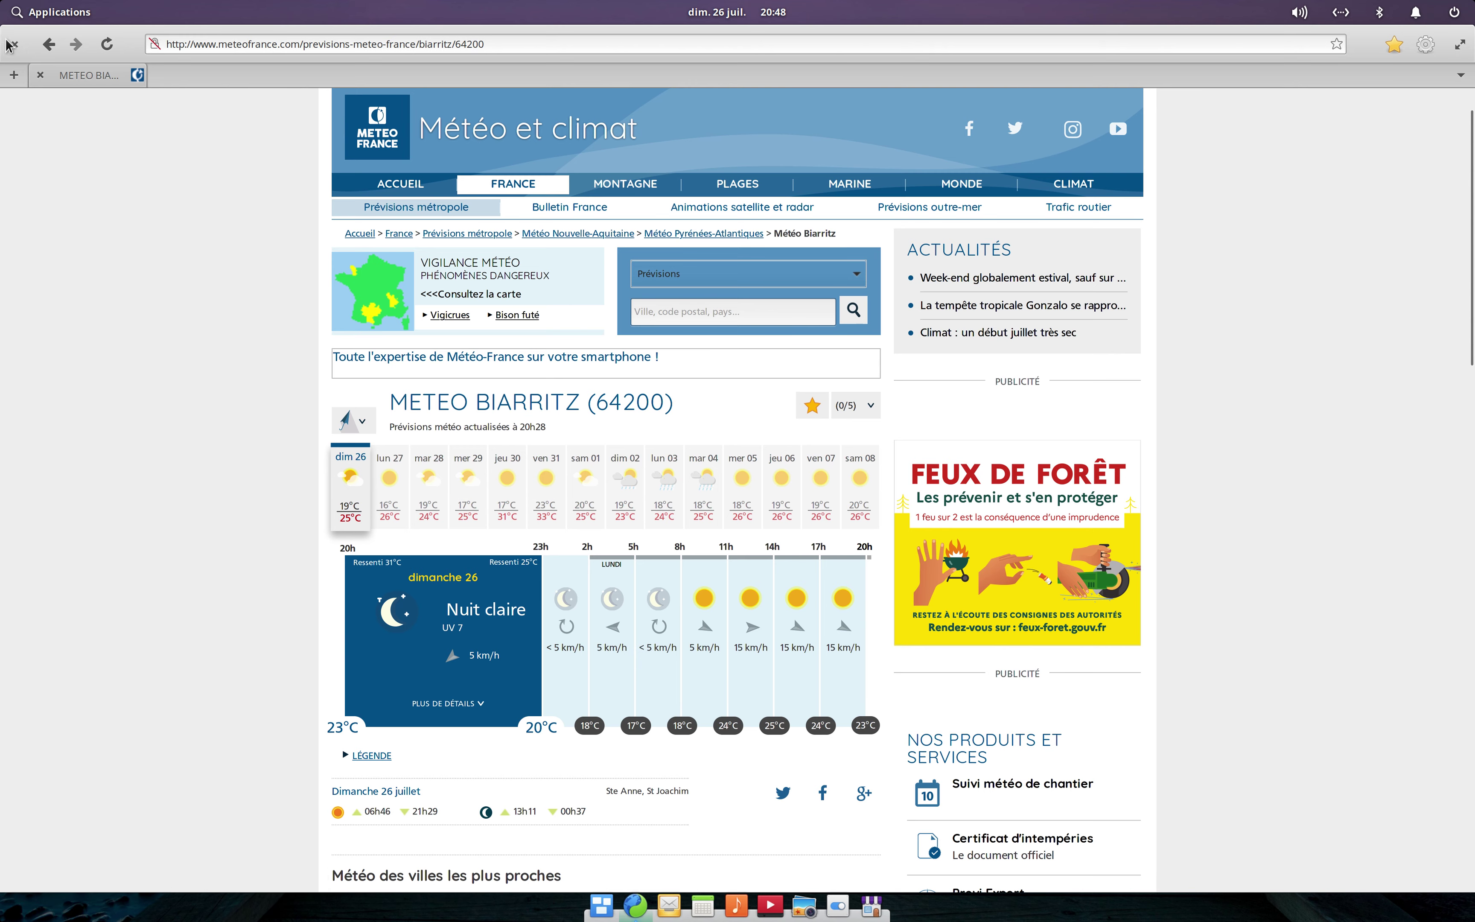
- Search the web for "youtube" from the address bar and open the YouTube site from the results
{"action": "left_click", "coordinate": [527, 38]}
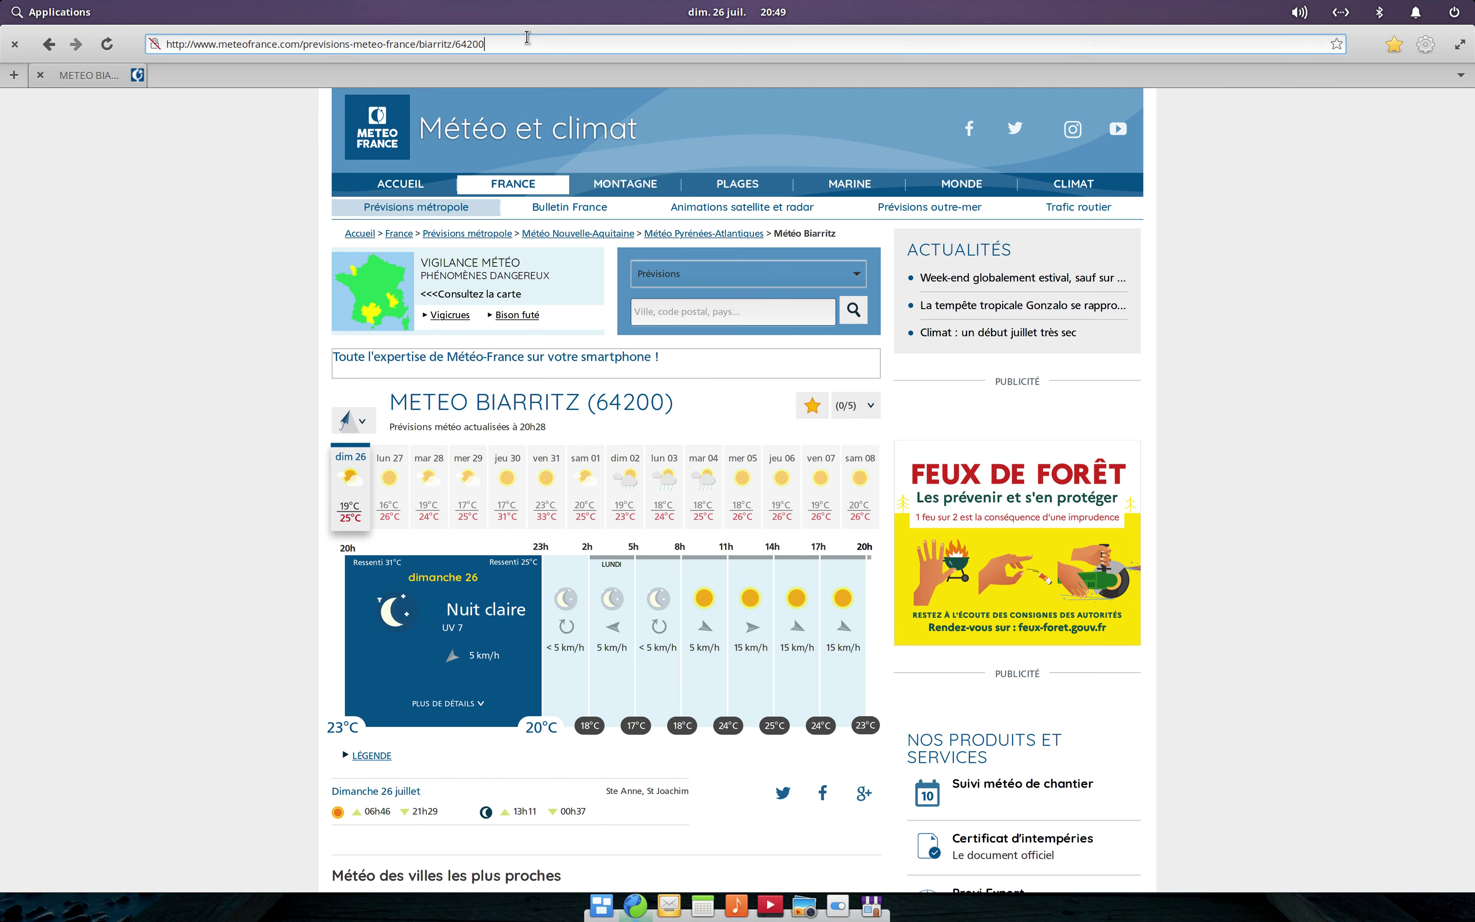
{"action": "key", "text": "ctrl+a"}
{"action": "type", "text": "youtube"}
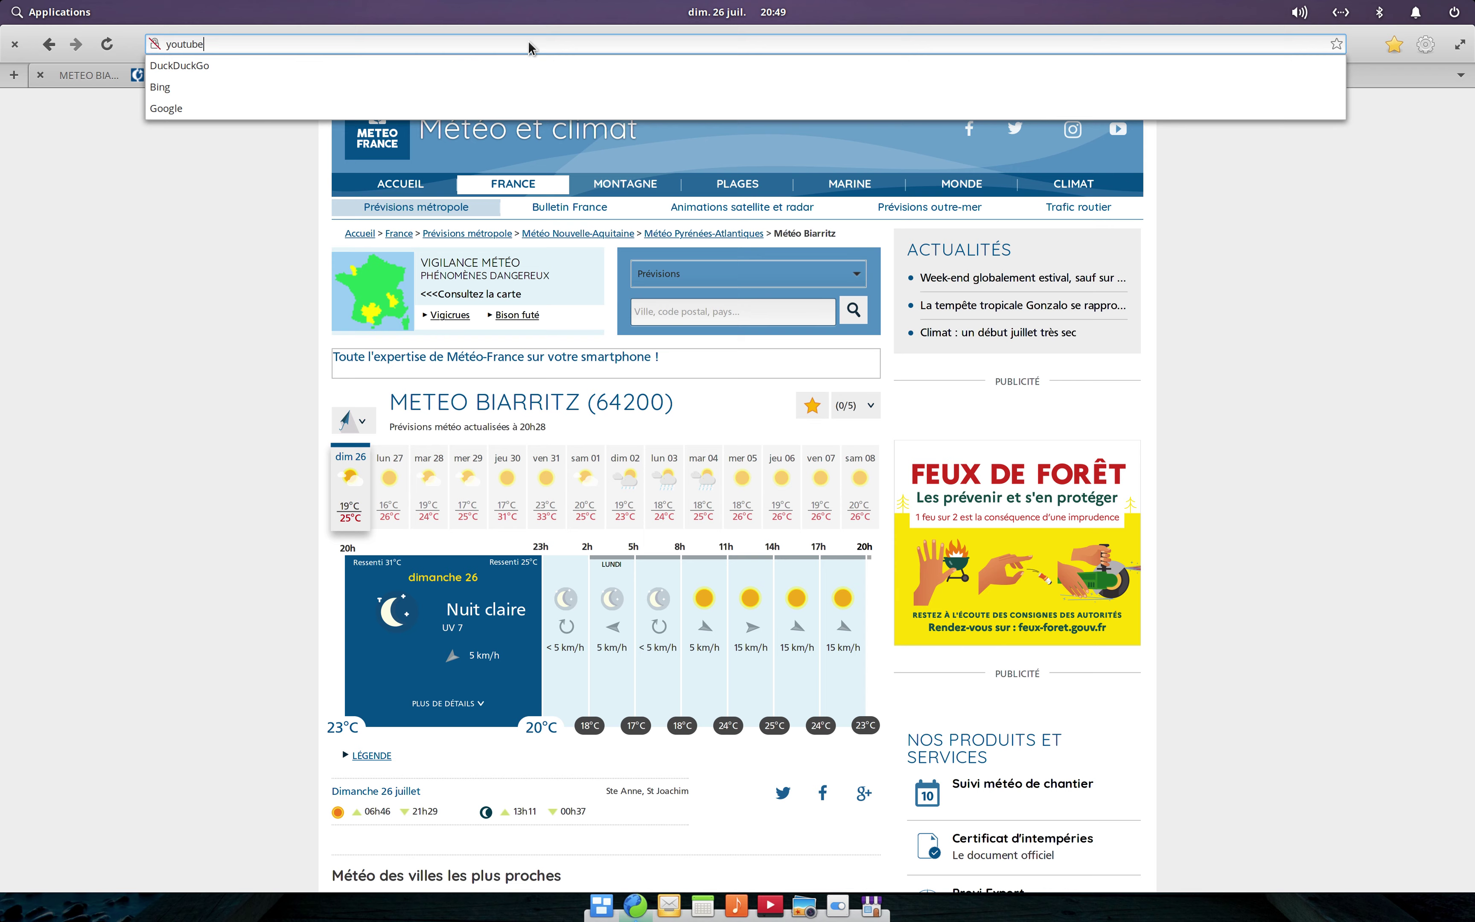
{"action": "key", "text": "Return"}
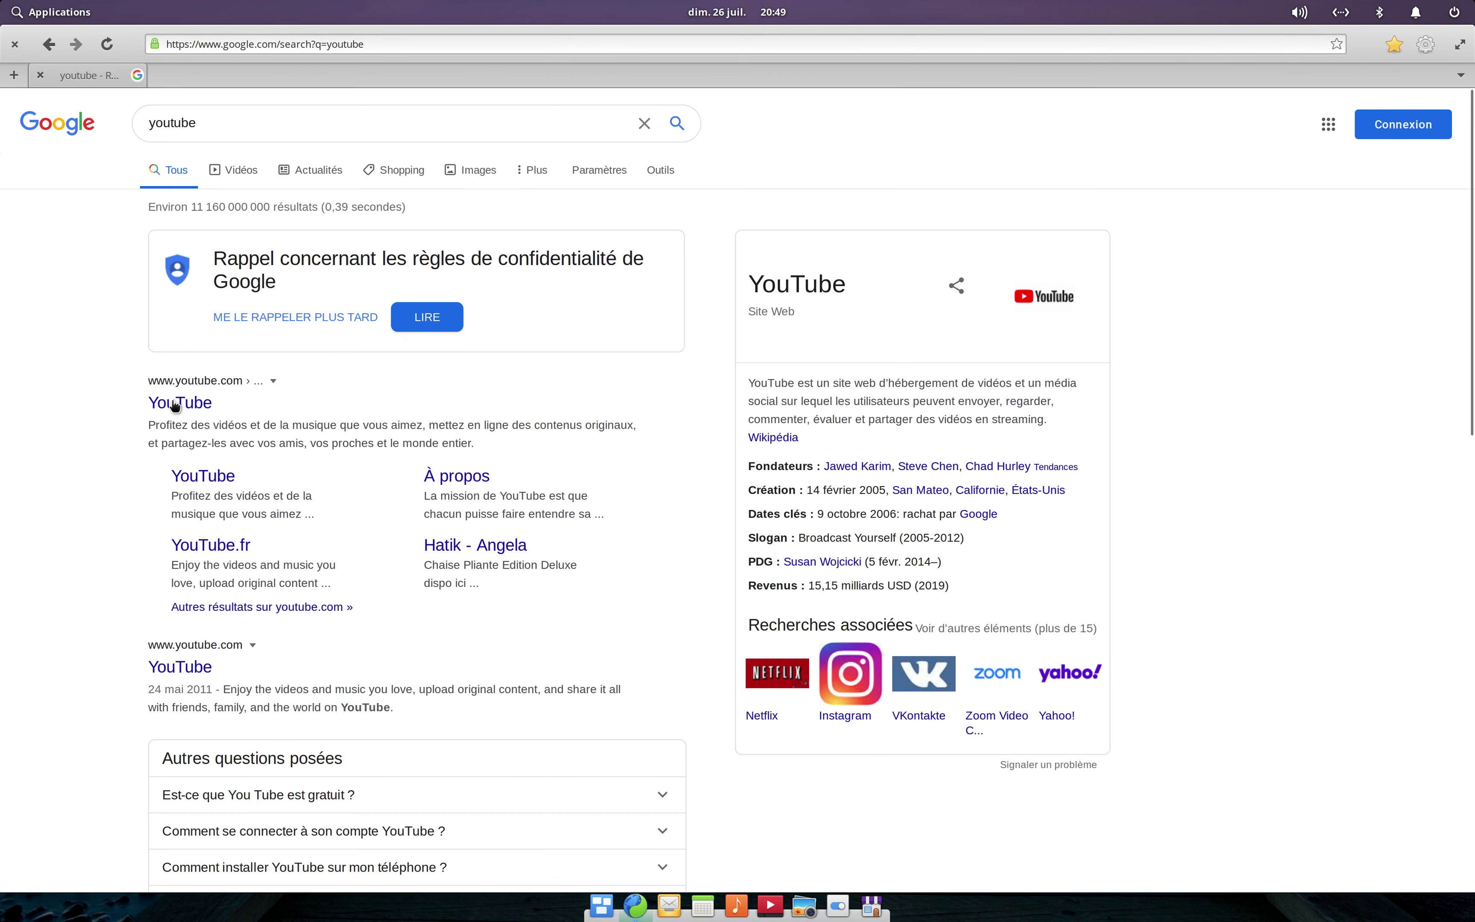
{"action": "left_click", "coordinate": [175, 404]}
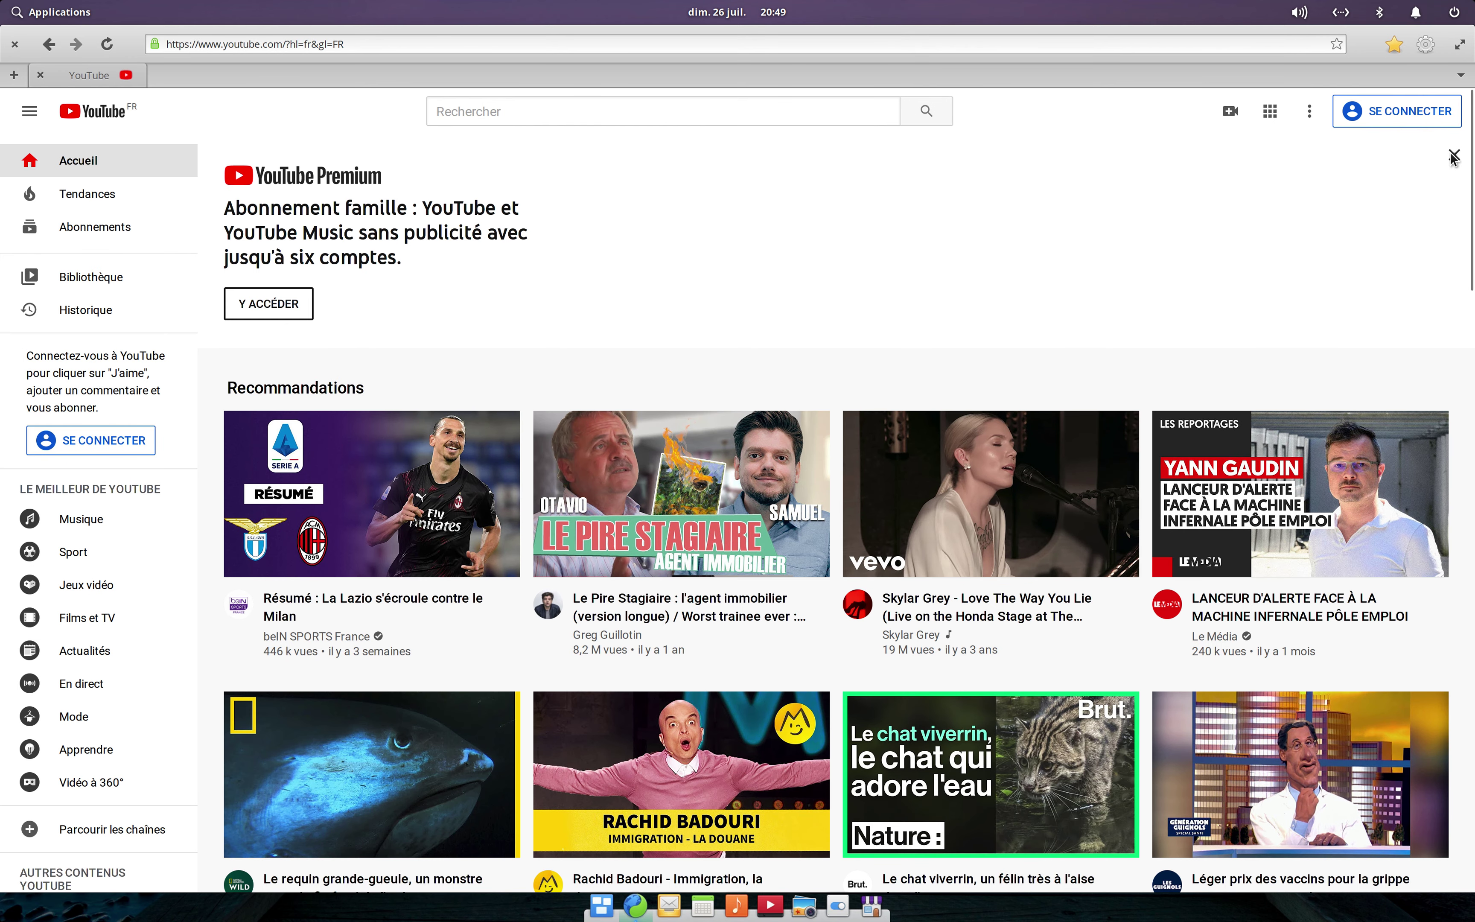
- Dismiss the YouTube Premium banner, play the "Le Pire Stagiaire" real estate and "Médecin : le making-of" videos, and close the tab
{"action": "left_click", "coordinate": [1454, 158]}
{"action": "left_click", "coordinate": [615, 285]}
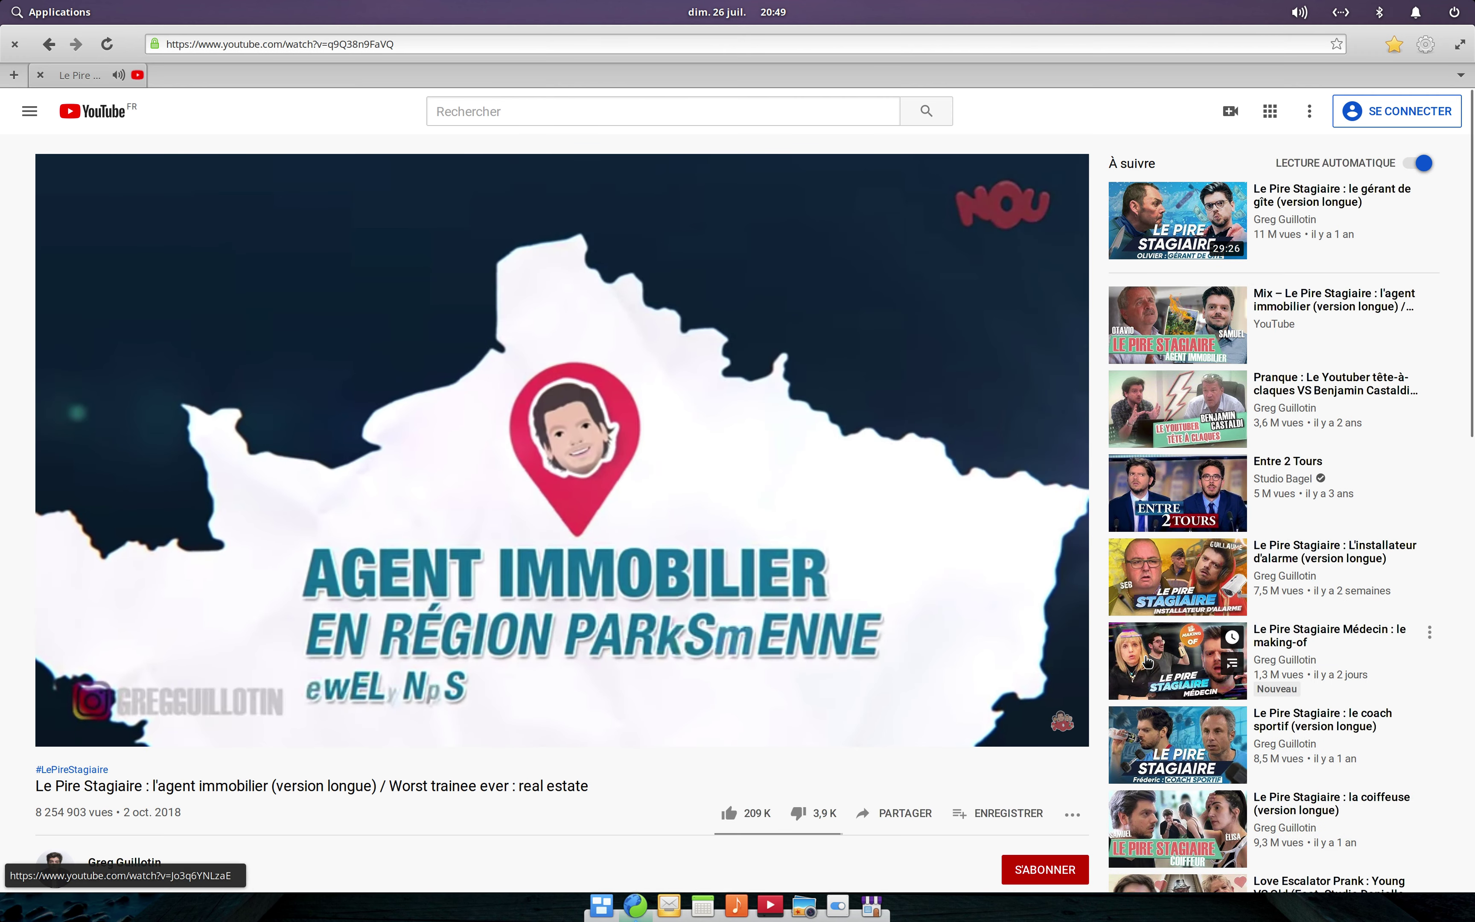
{"action": "left_click", "coordinate": [1147, 663]}
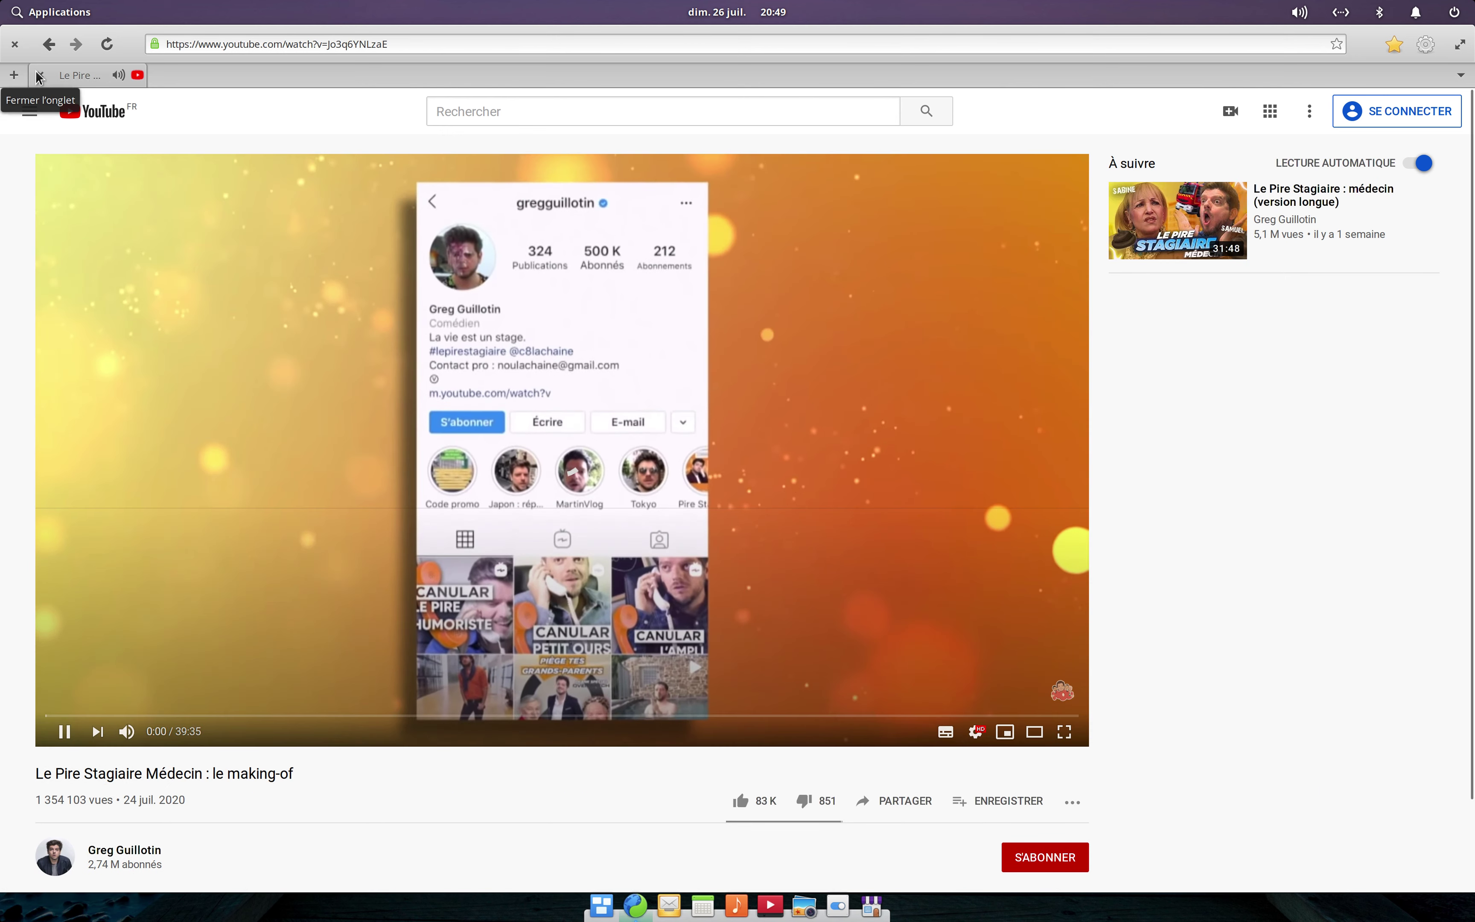
{"action": "left_click", "coordinate": [38, 75]}
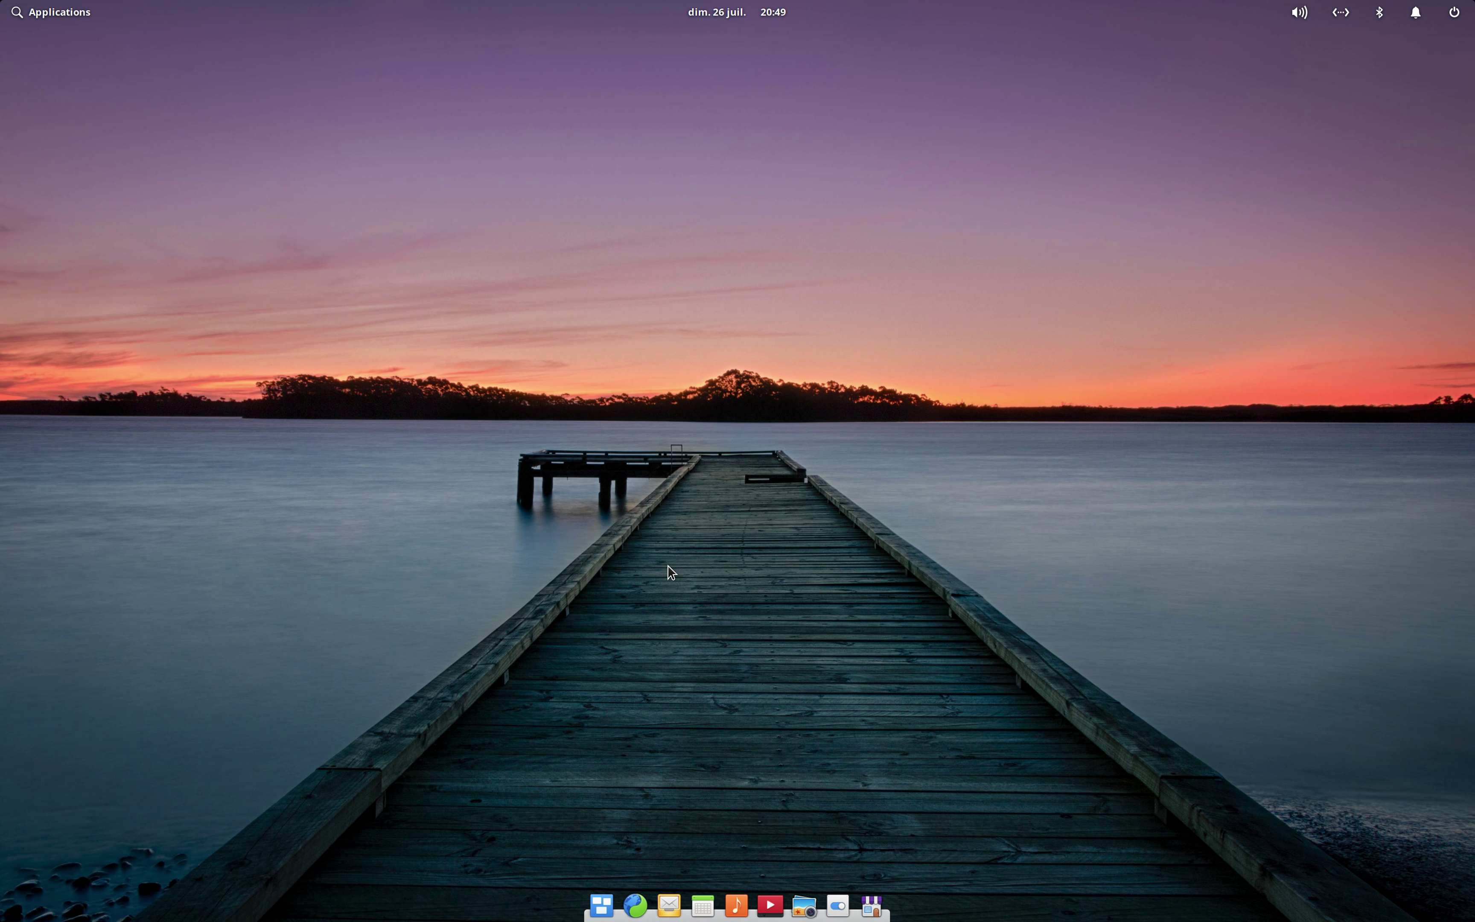
- Open Photos, review its library preferences and the publication and slideshow transition extensions, and close the app
{"action": "left_click", "coordinate": [793, 895]}
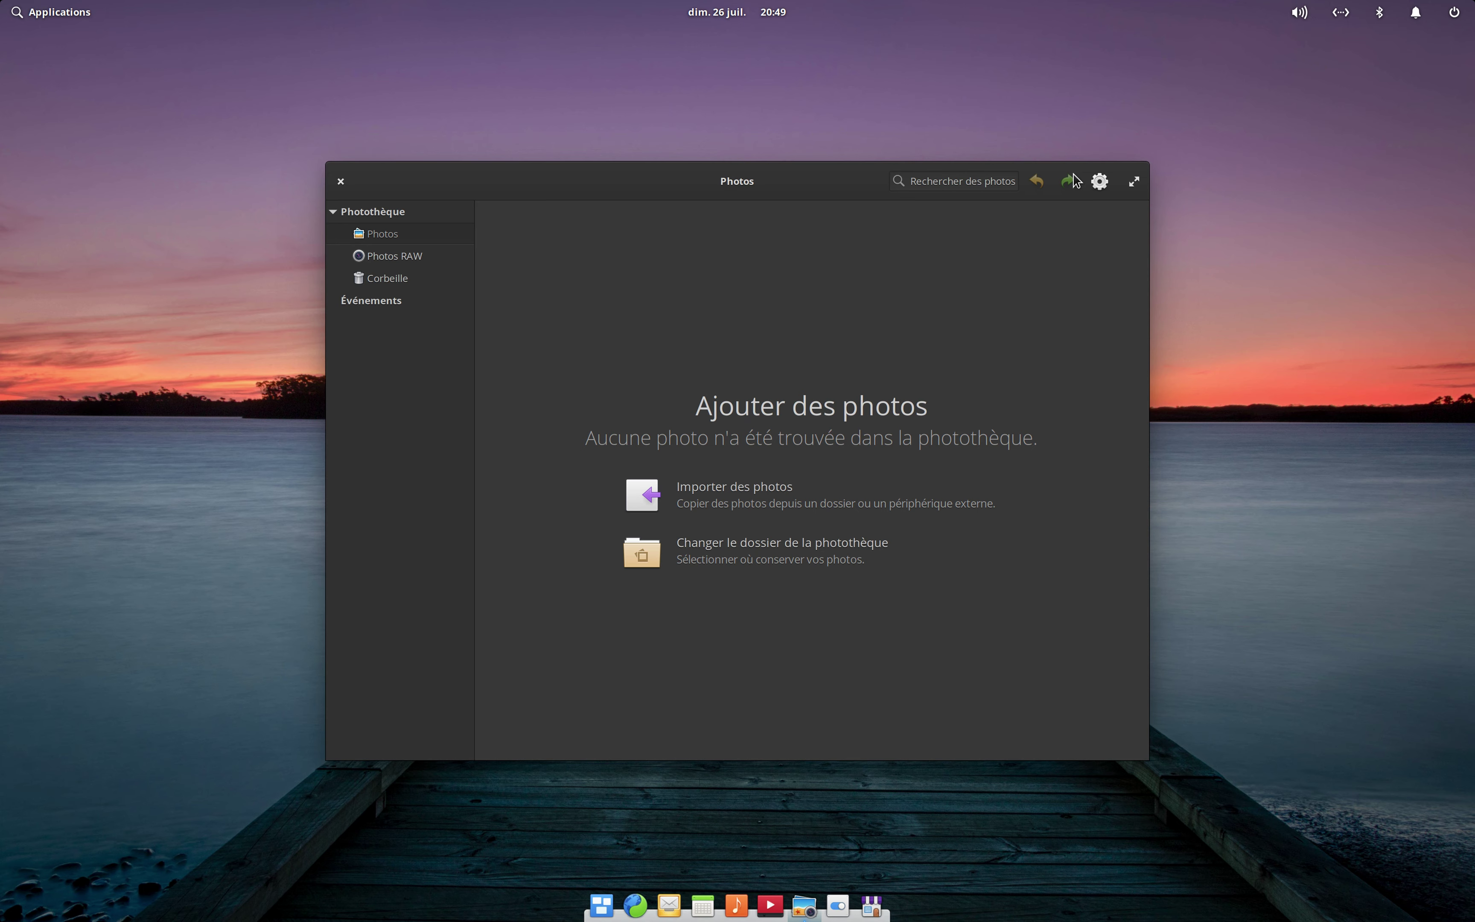
{"action": "left_click", "coordinate": [1099, 180]}
{"action": "left_click", "coordinate": [1150, 229]}
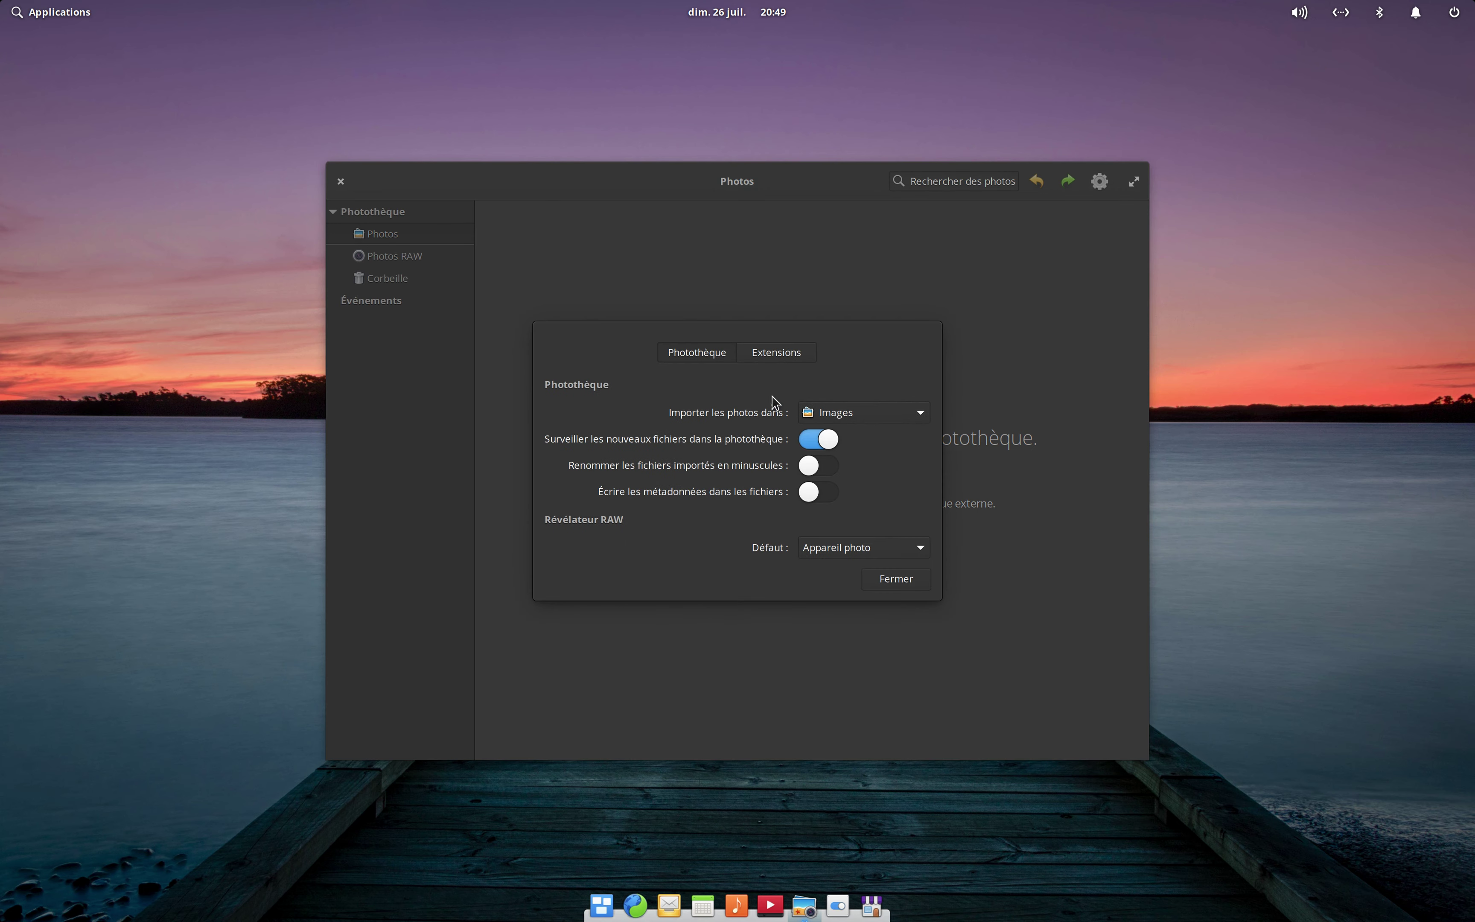
{"action": "left_click", "coordinate": [786, 359]}
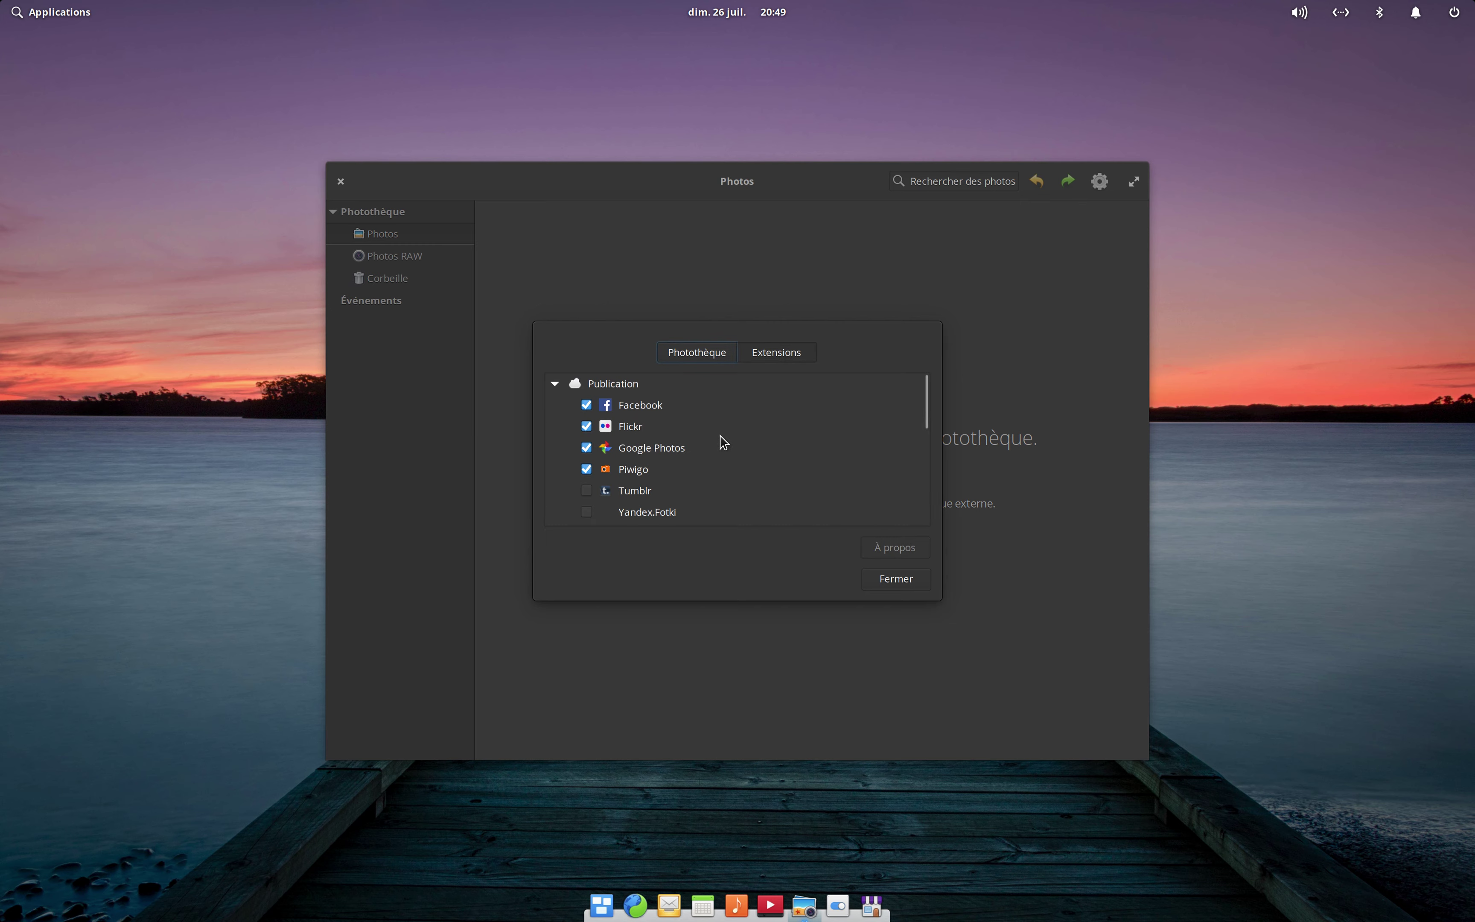
{"action": "scroll", "coordinate": [723, 442], "scroll_direction": "down", "scroll_amount": 2}
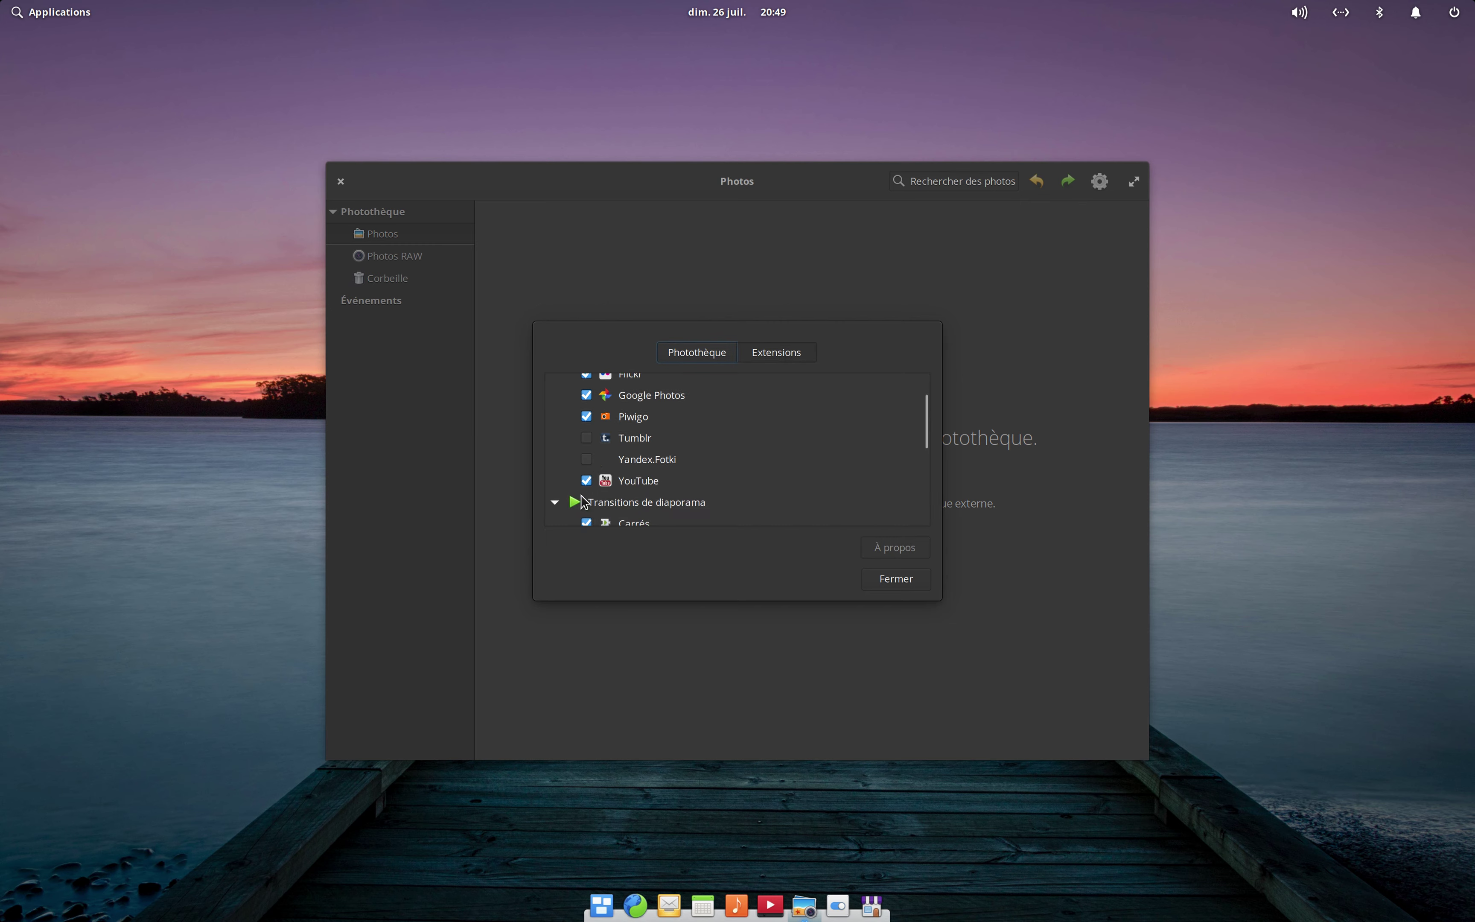
{"action": "scroll", "coordinate": [710, 451], "scroll_direction": "down", "scroll_amount": 2}
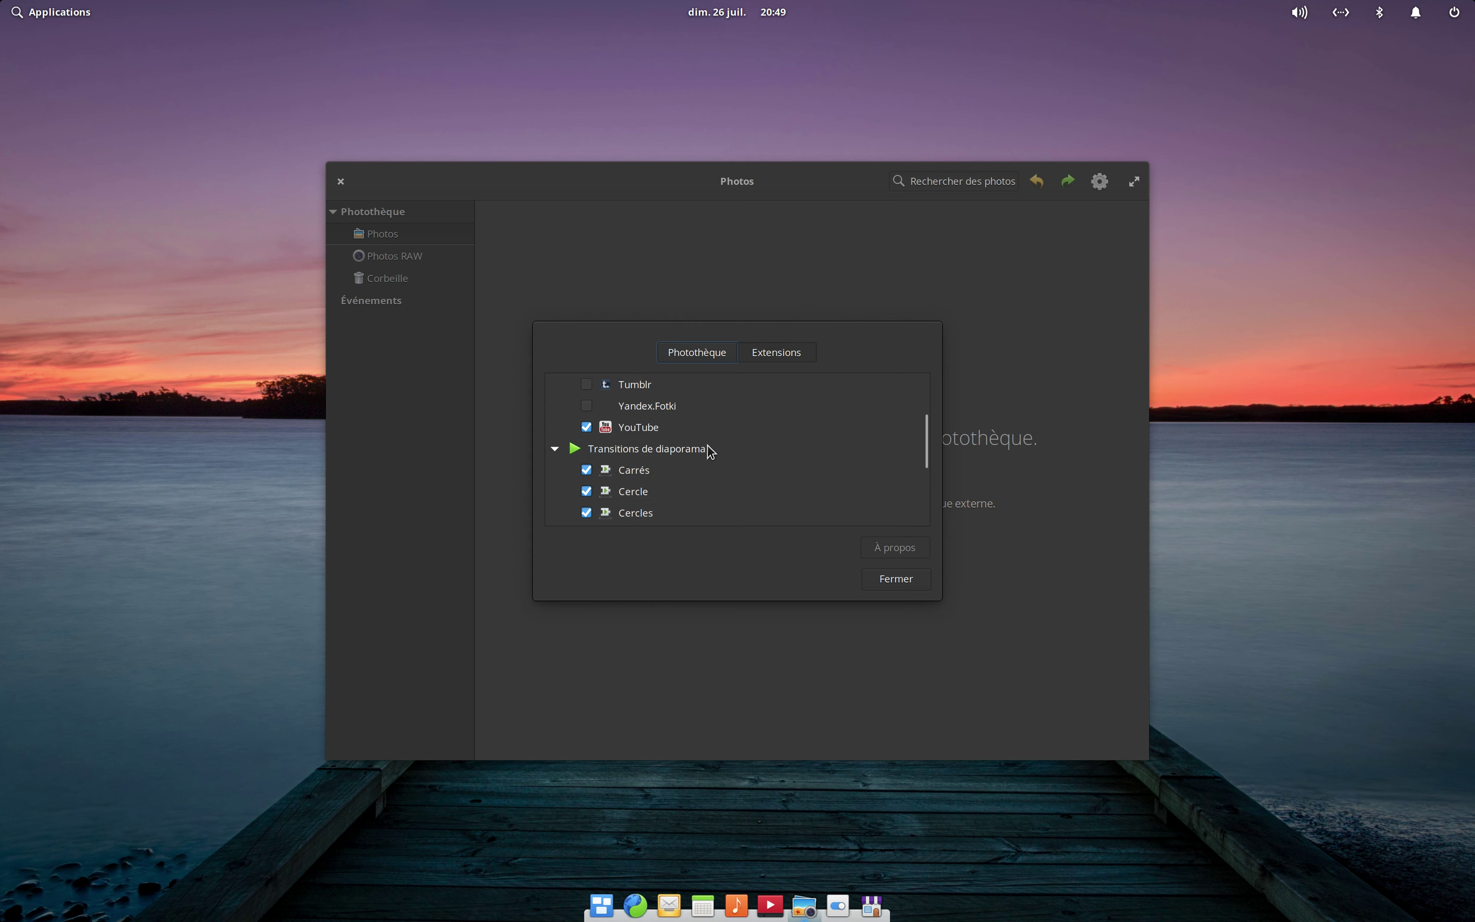
{"action": "scroll", "coordinate": [710, 451], "scroll_direction": "down", "scroll_amount": 4}
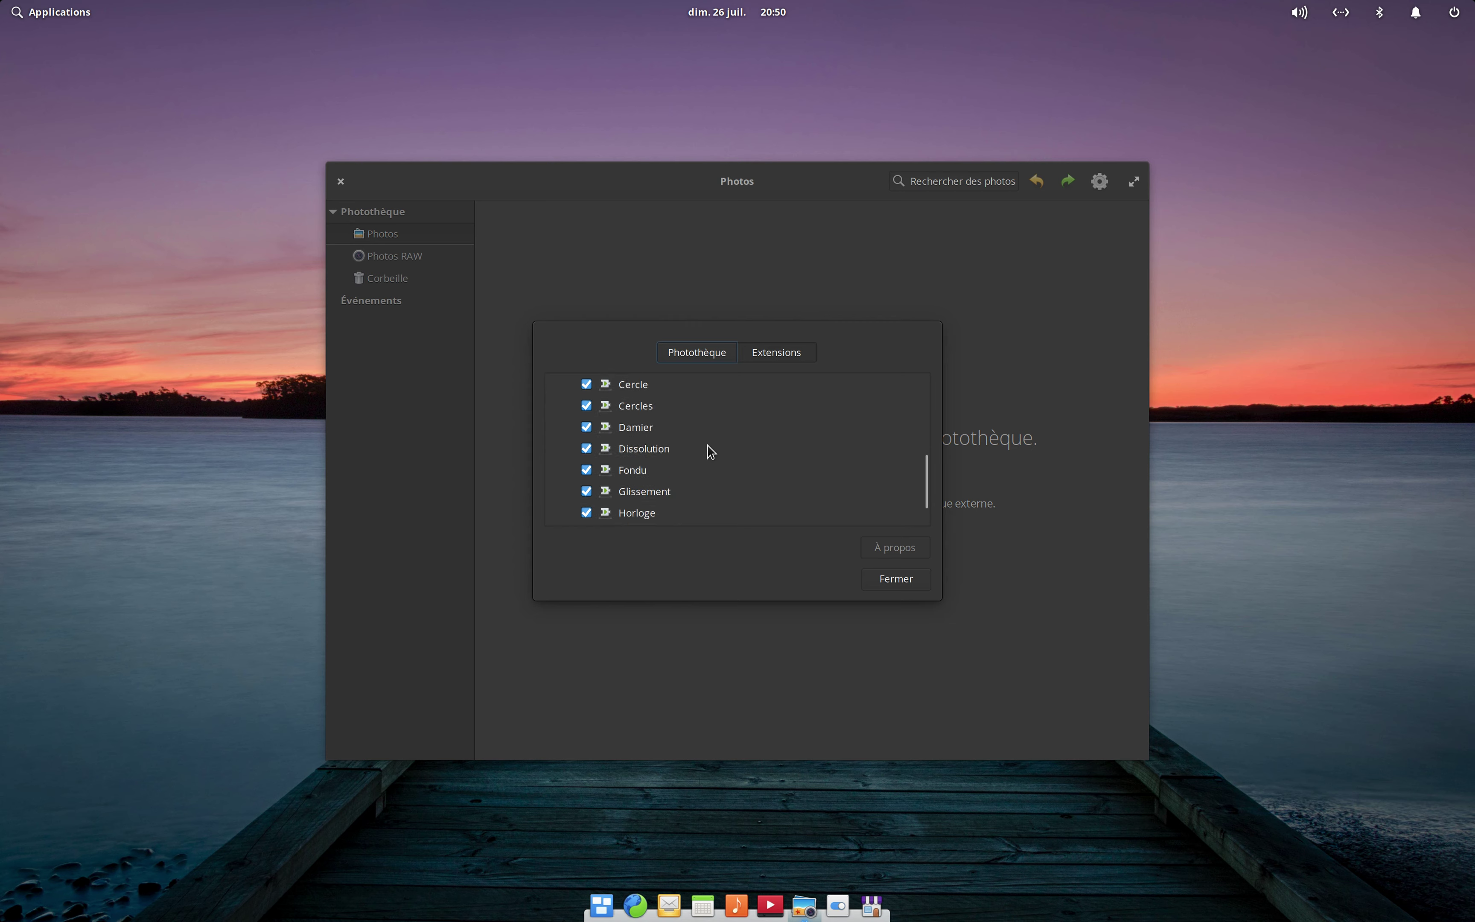
{"action": "scroll", "coordinate": [711, 451], "scroll_direction": "up", "scroll_amount": 8}
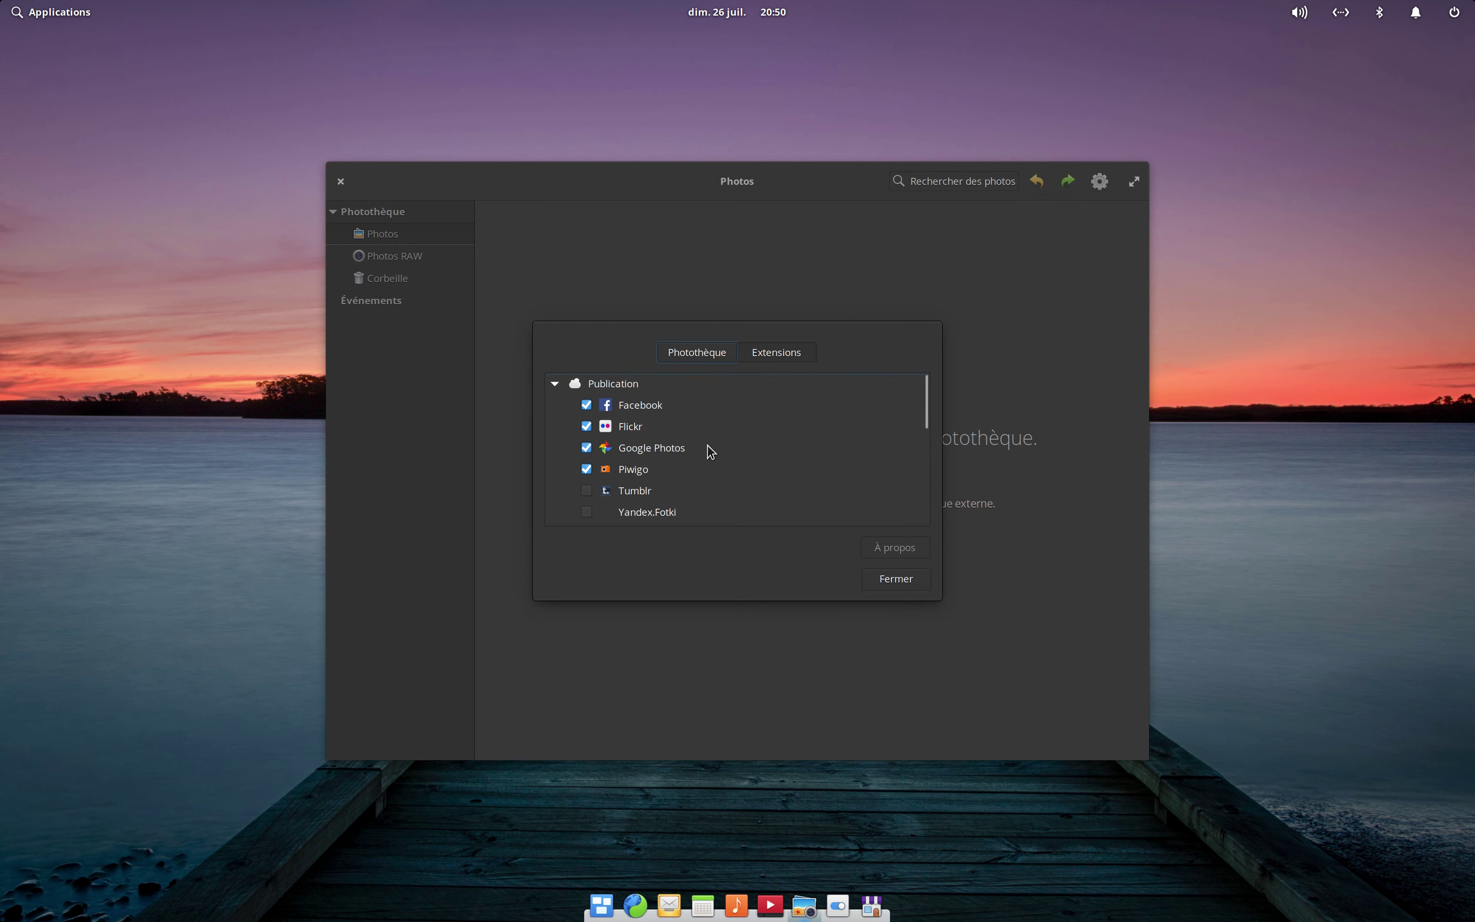
{"action": "left_click", "coordinate": [871, 580]}
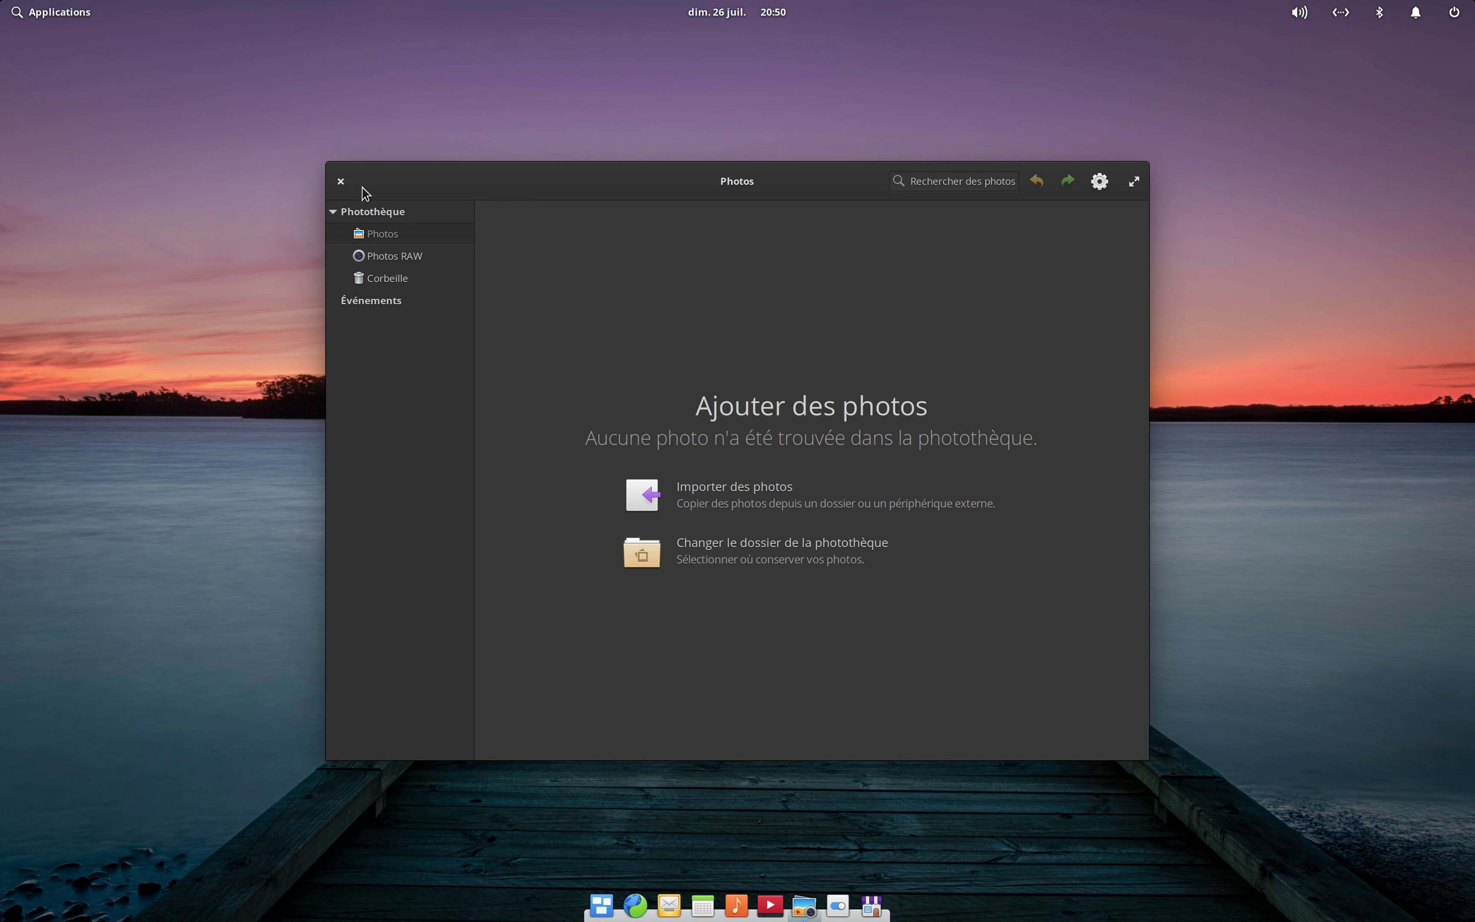
{"action": "left_click", "coordinate": [337, 182]}
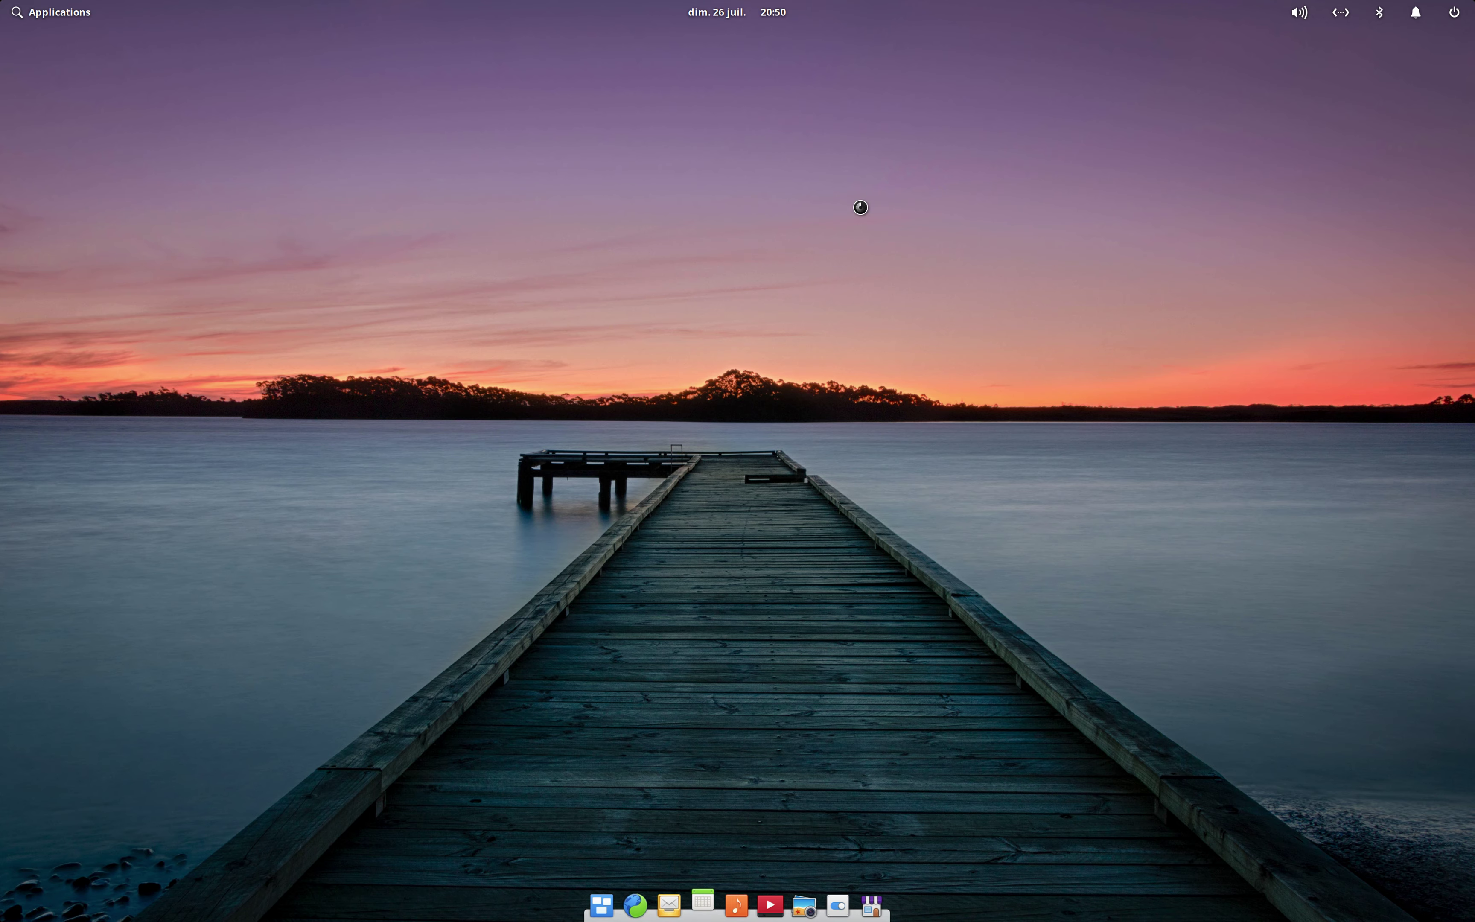
- Maximize the calendar window, view the system date pop-up and the list of available calendars, and close the calendar
{"action": "double_click", "coordinate": [737, 230]}
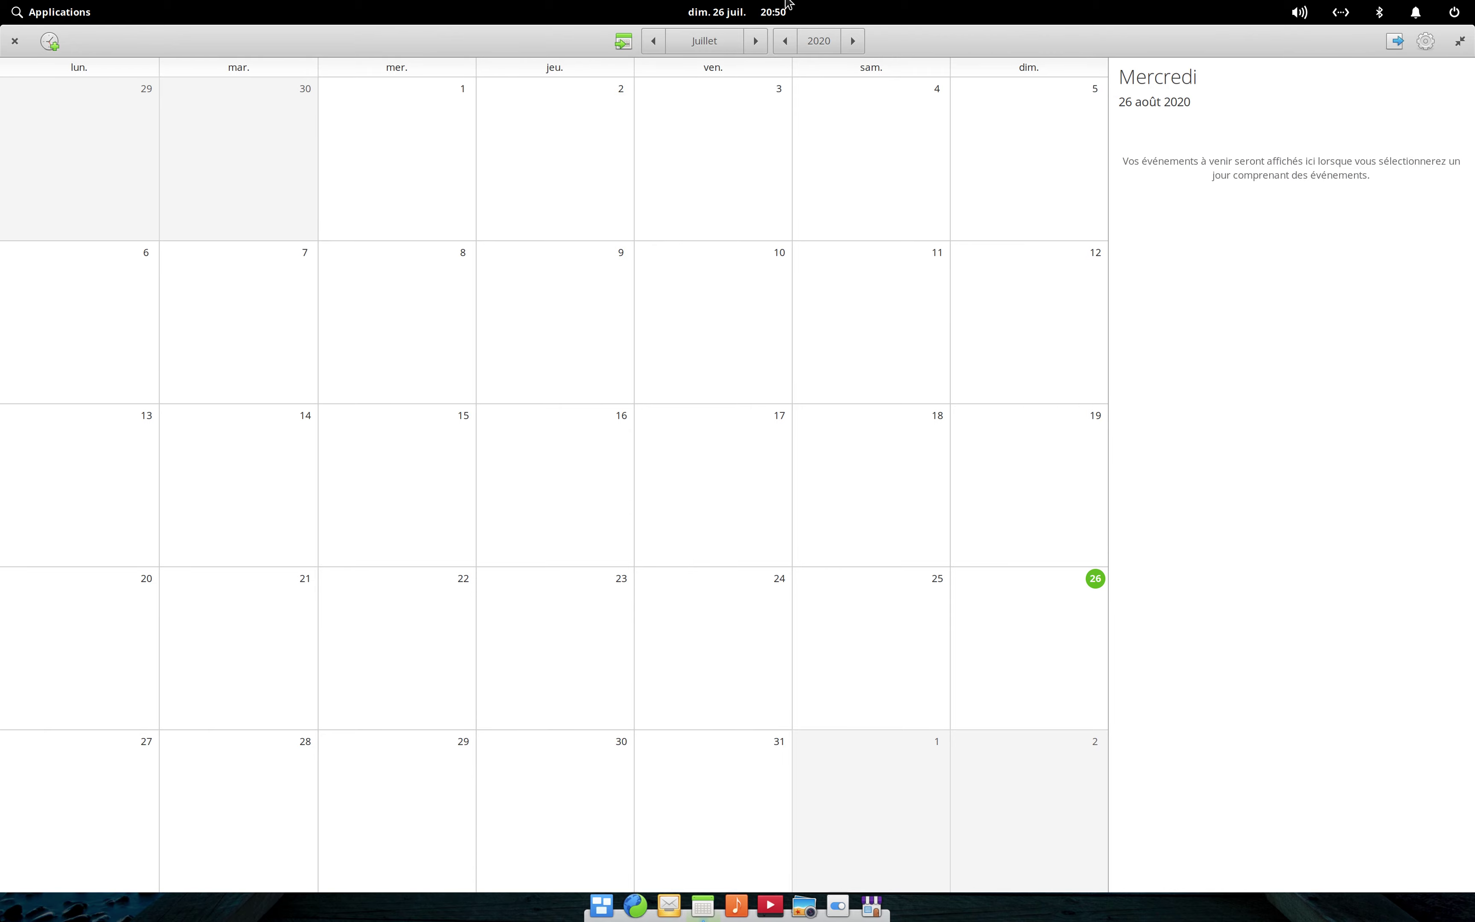
{"action": "left_click", "coordinate": [766, 5]}
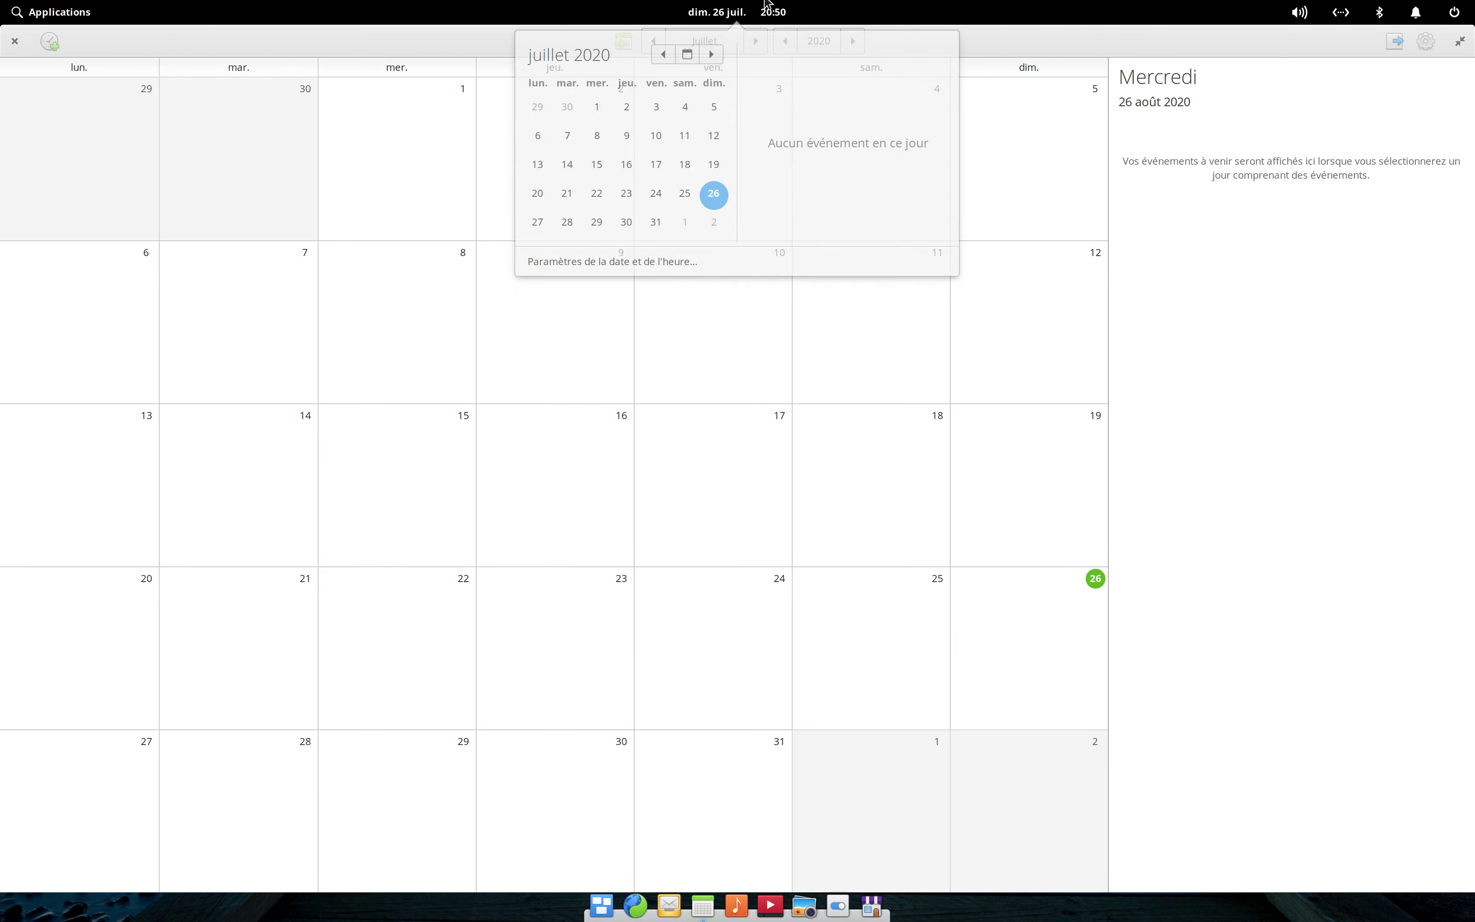
{"action": "left_click", "coordinate": [1031, 51]}
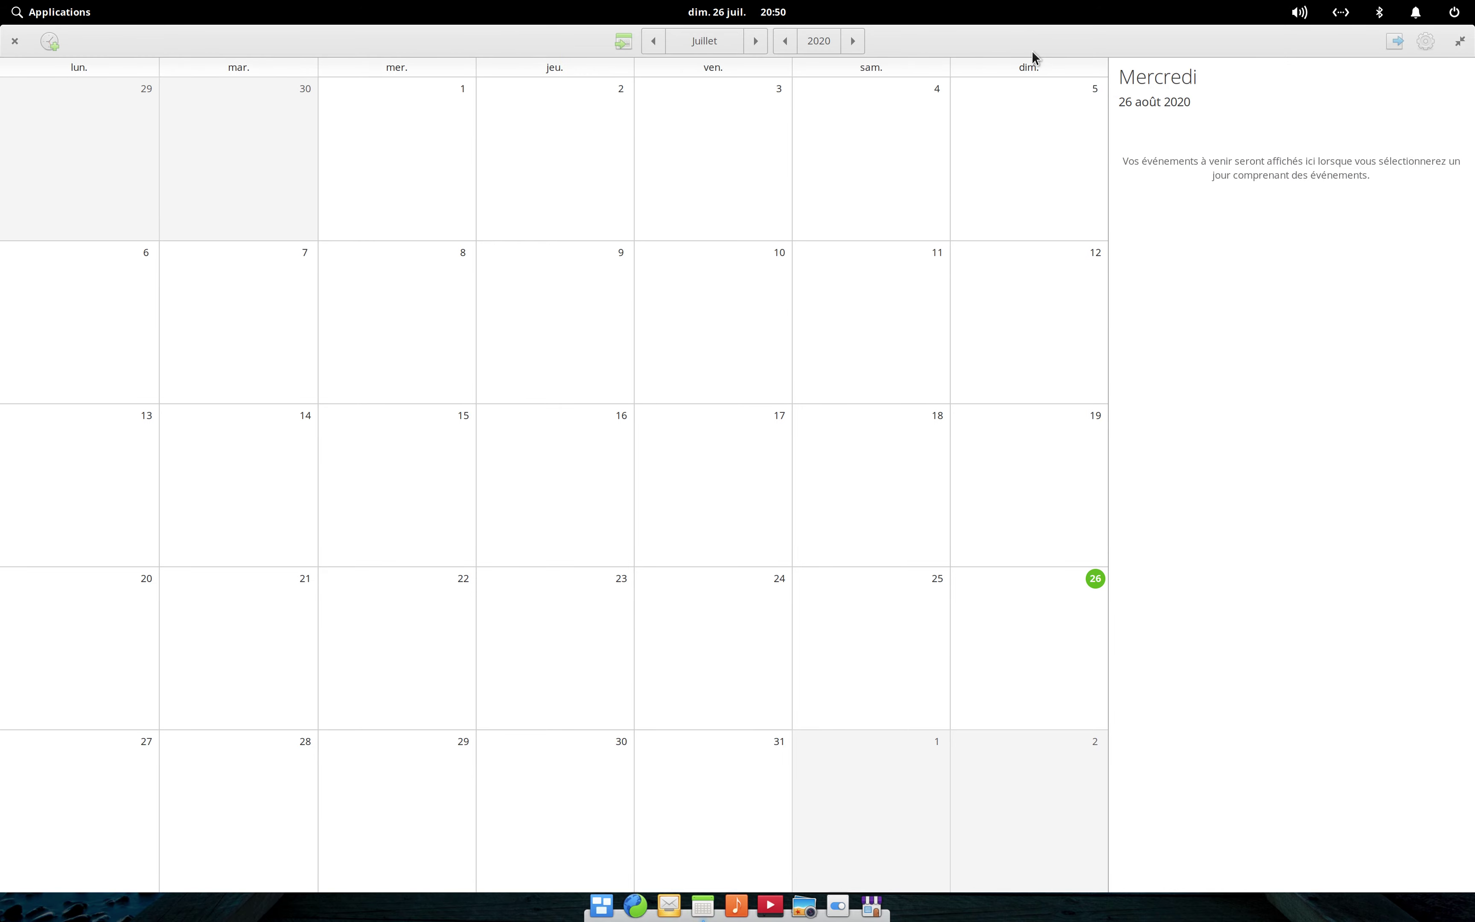
{"action": "left_click", "coordinate": [1420, 44]}
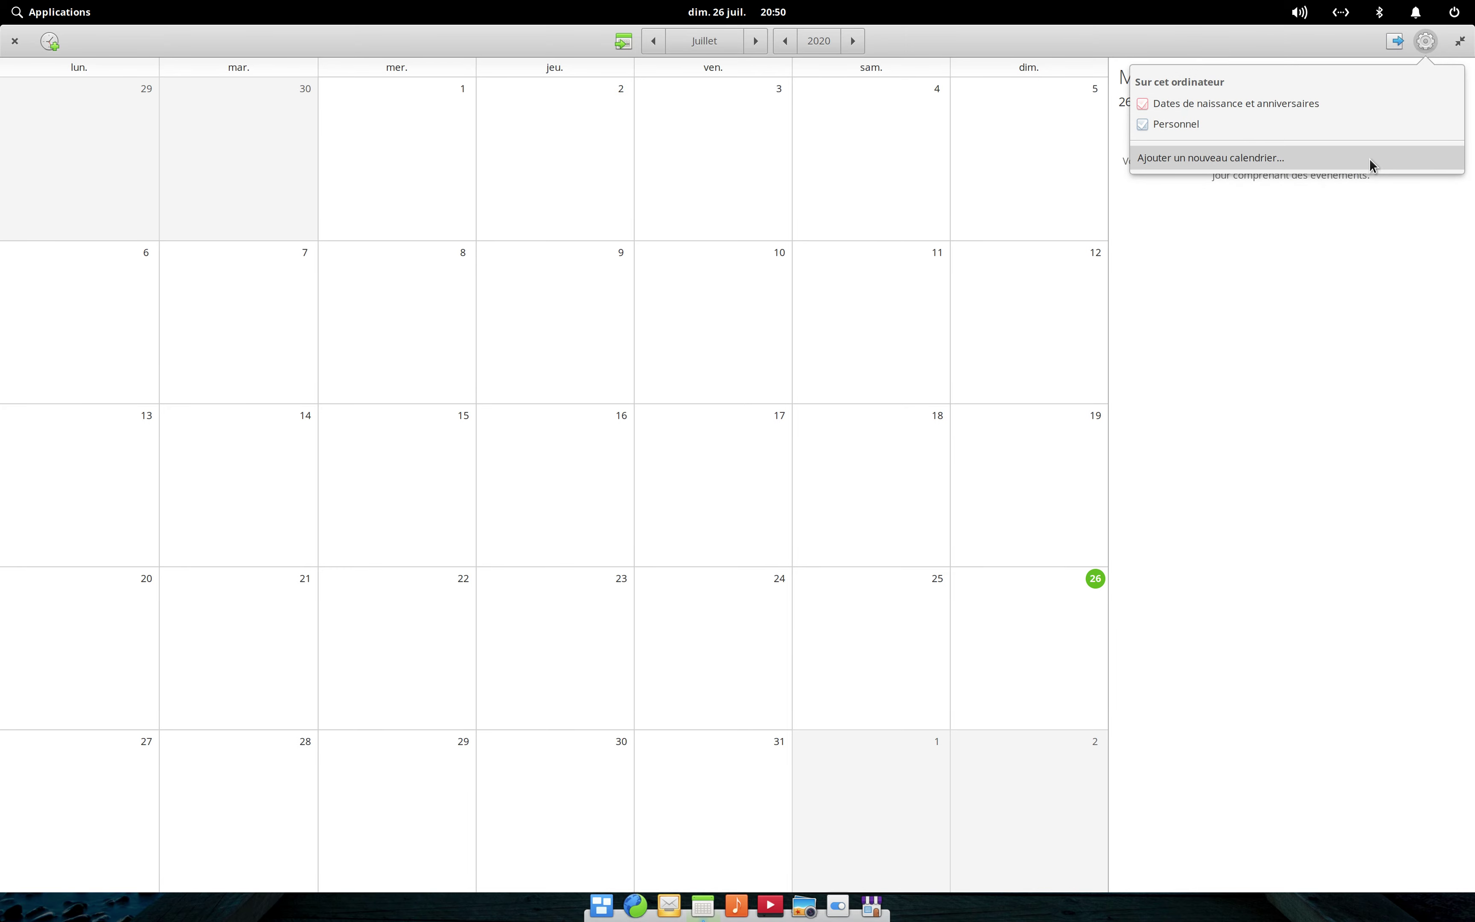
{"action": "left_click", "coordinate": [1183, 36]}
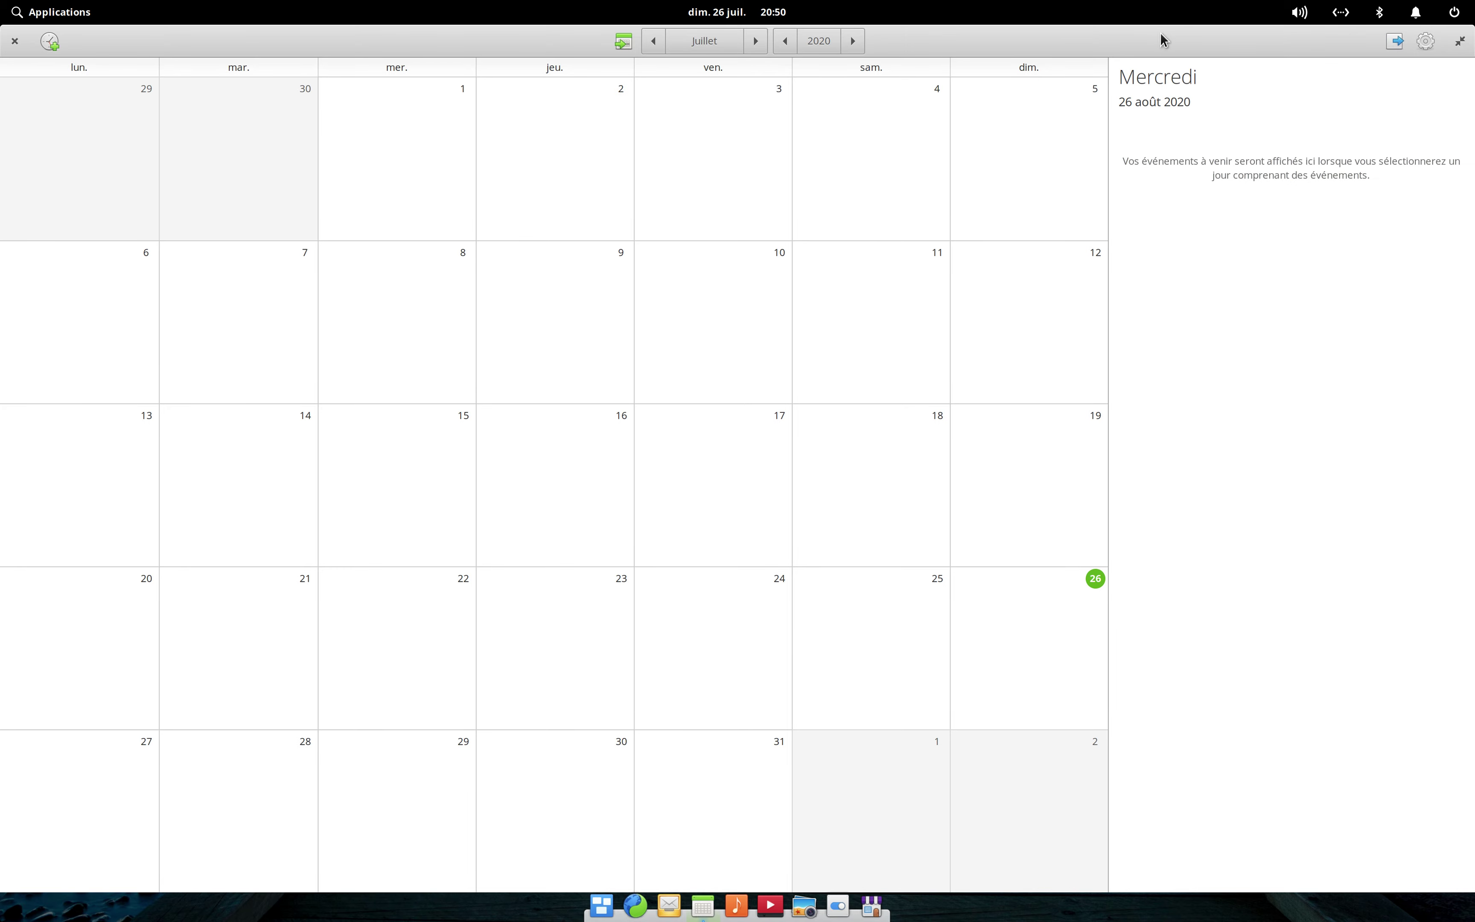
{"action": "left_click", "coordinate": [14, 39]}
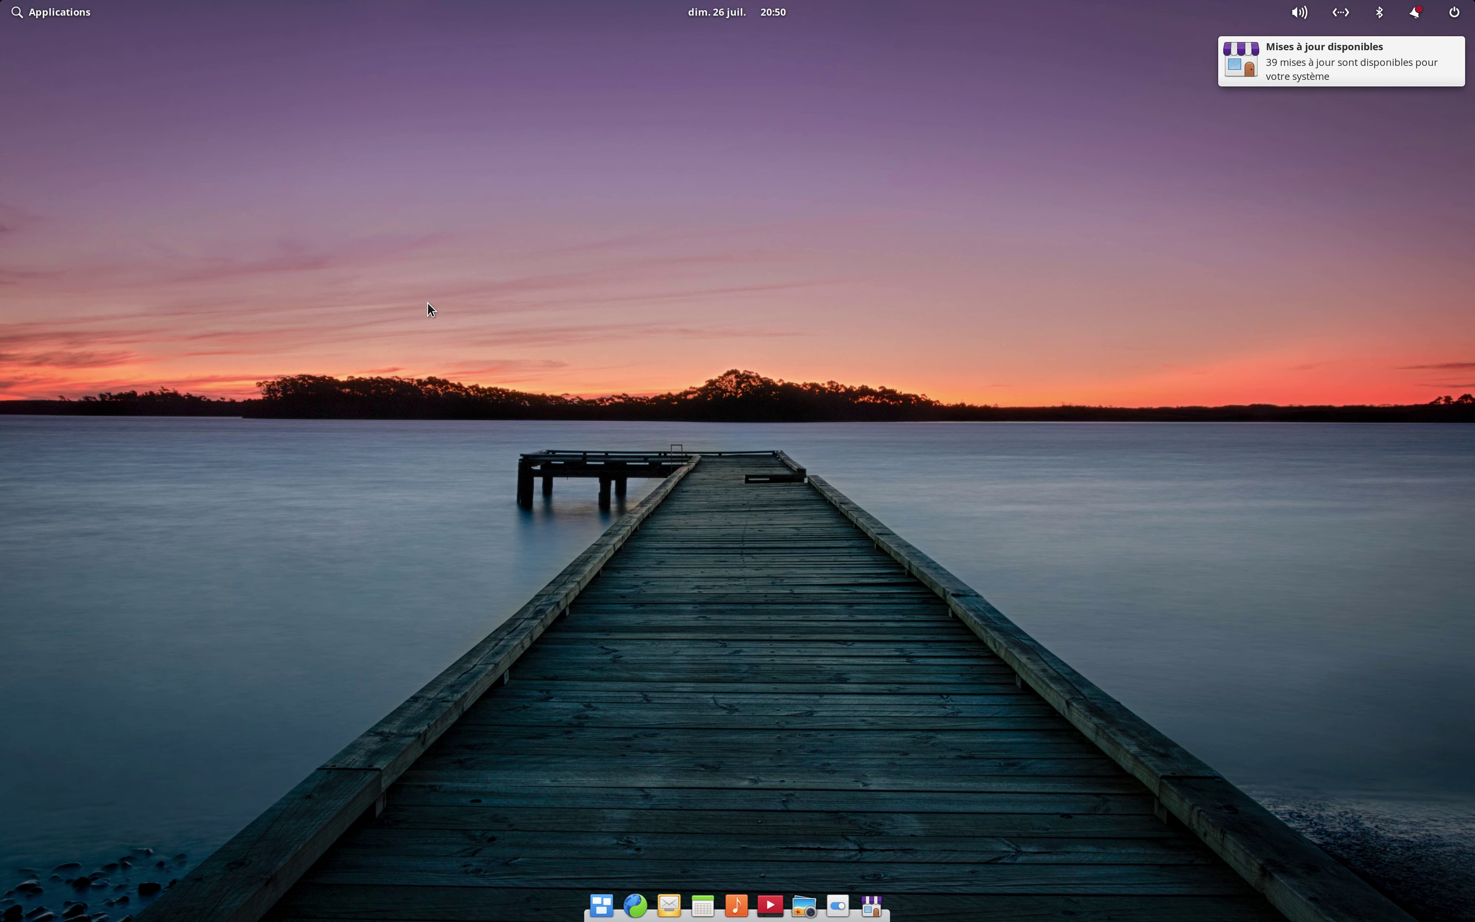
- View the list of installed applications, dismiss it, and open the Epiphany web browser
{"action": "left_click", "coordinate": [77, 13]}
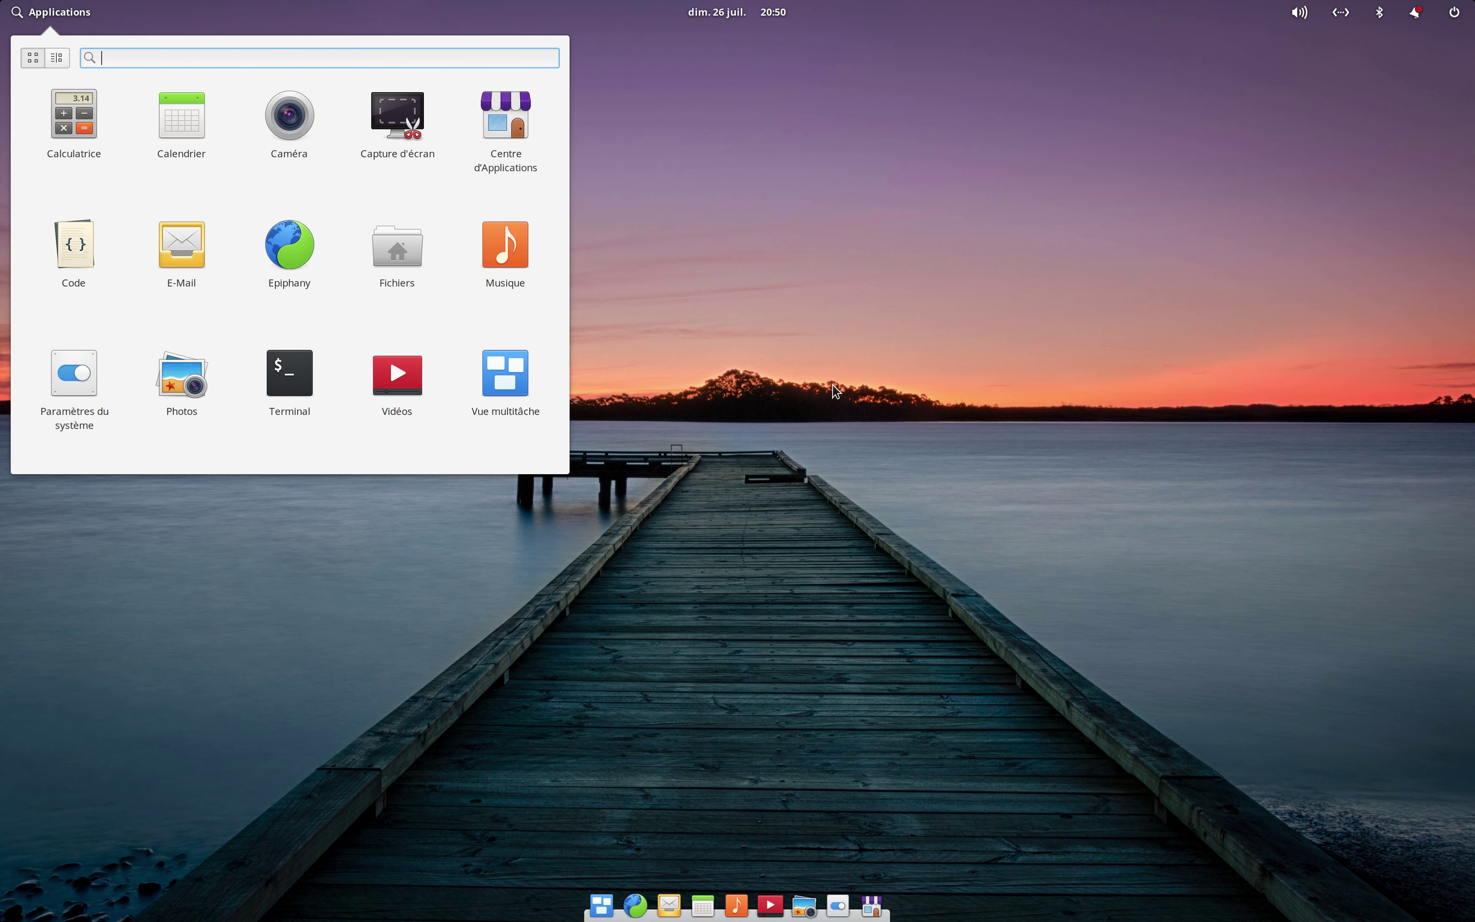
{"action": "left_click", "coordinate": [864, 400]}
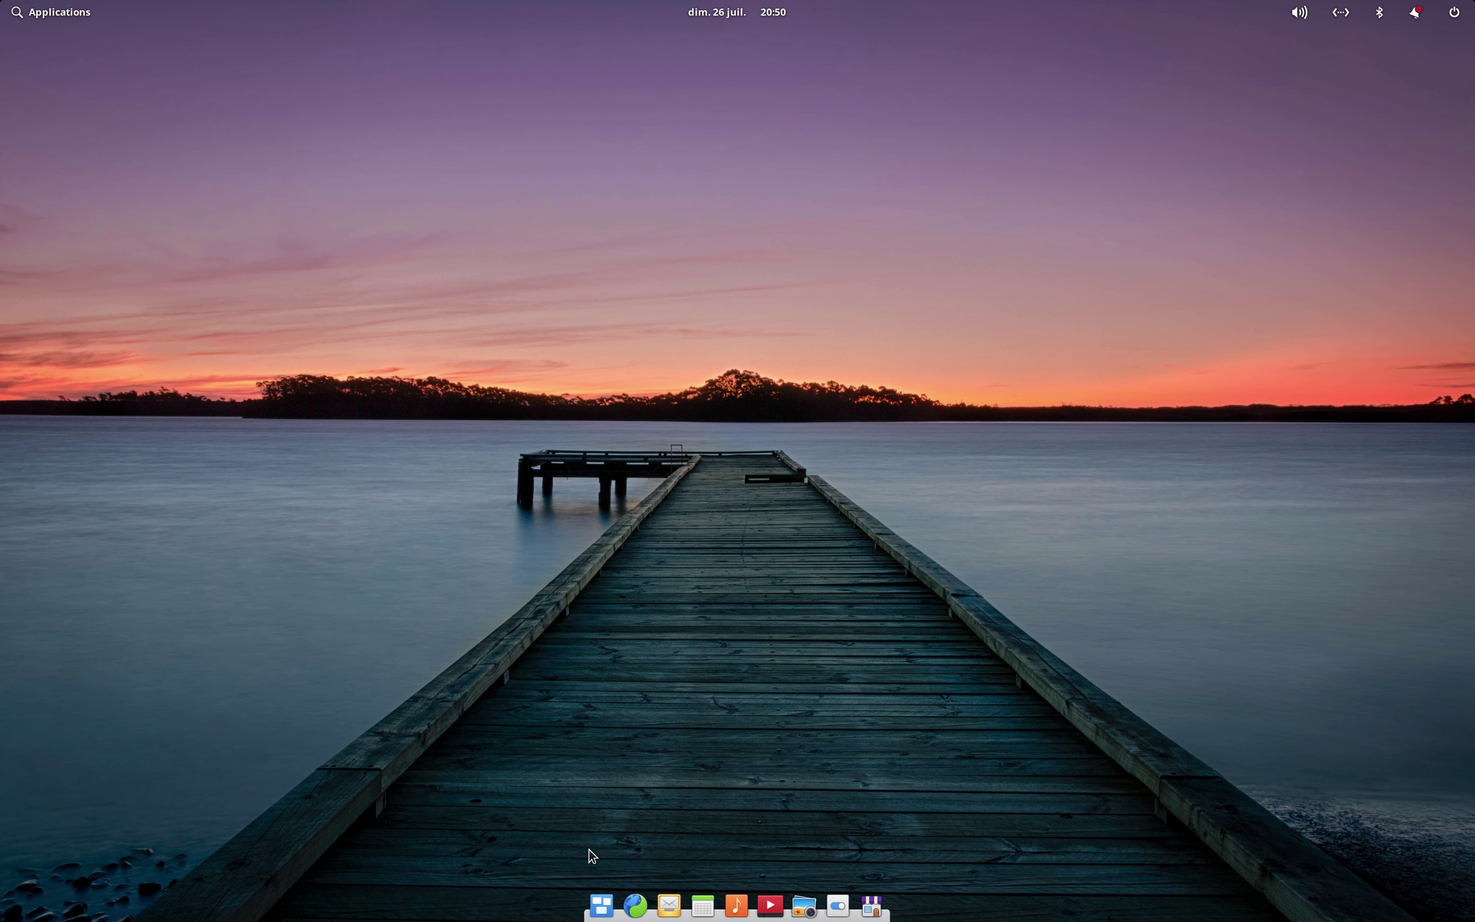
{"action": "left_click", "coordinate": [636, 905]}
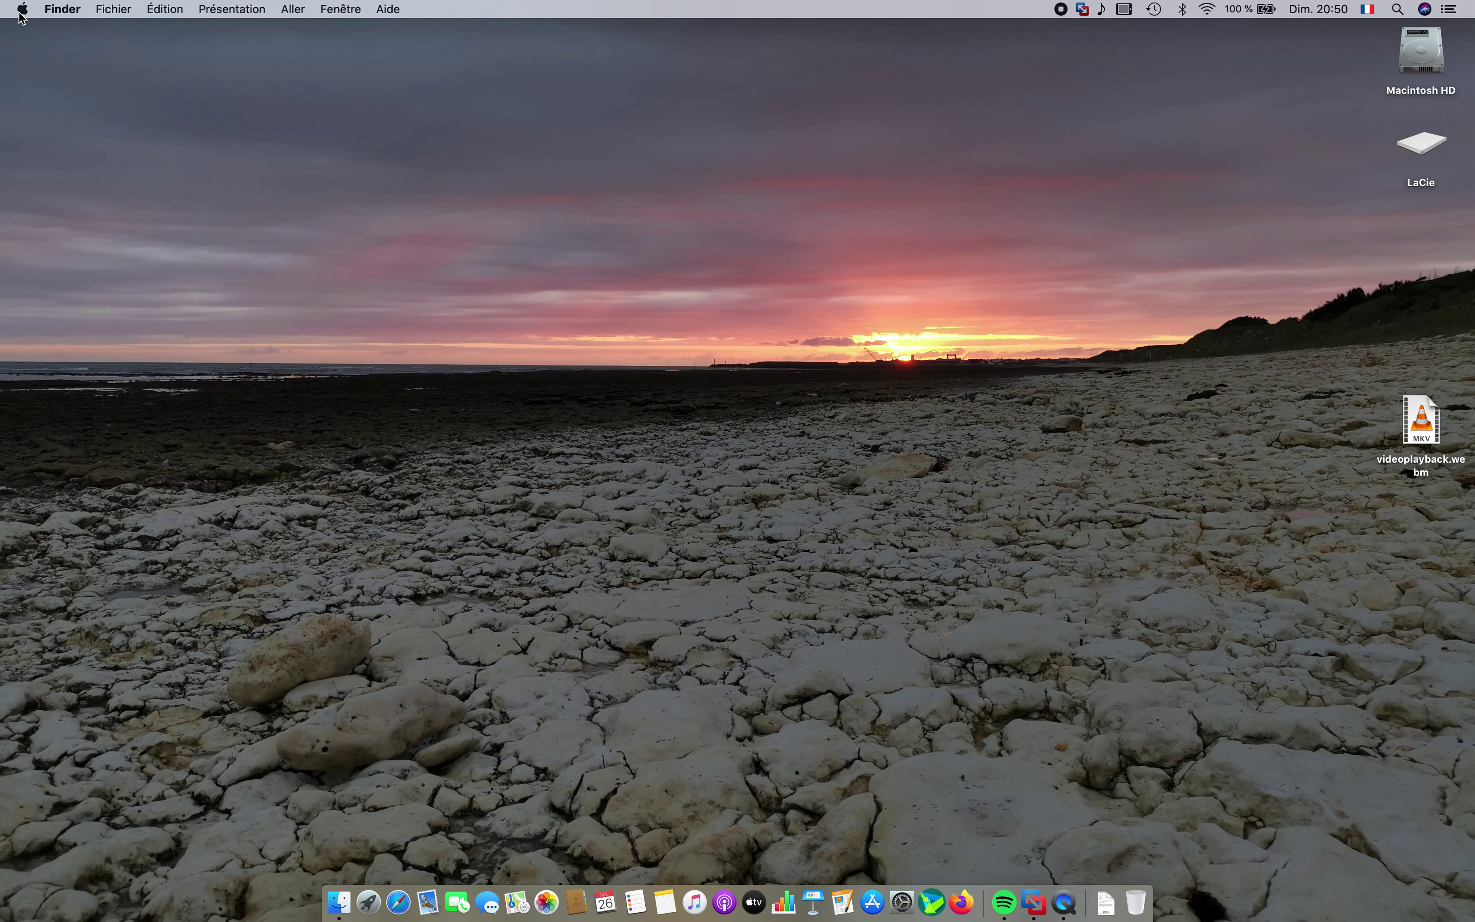
- Switch to the macOS host, open the Général system preferences, centre the window, and choose the Sombre appearance mode
{"action": "left_click", "coordinate": [22, 9]}
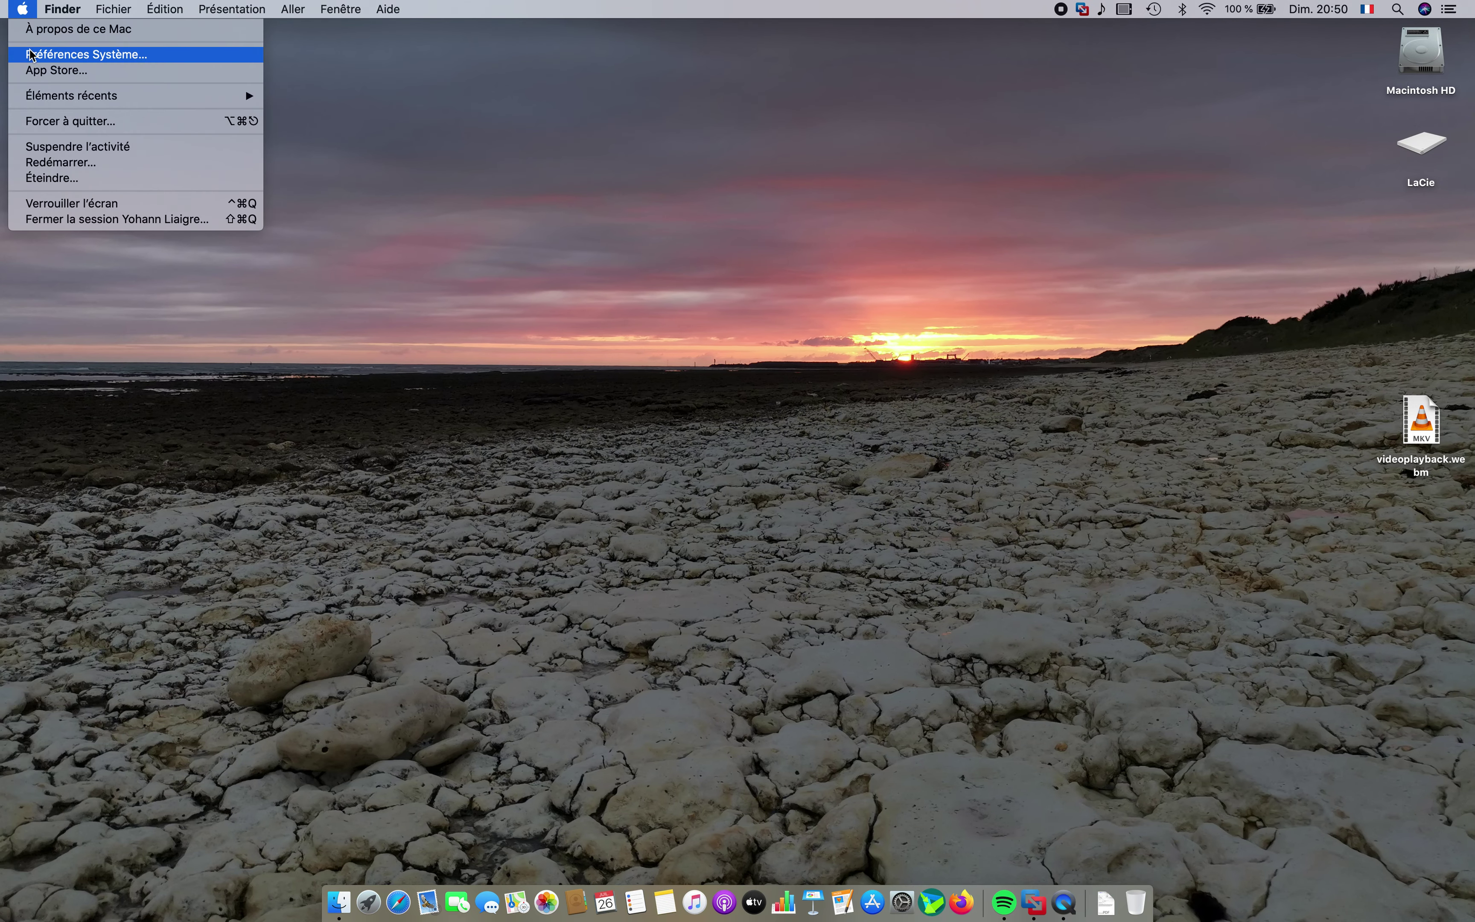
{"action": "left_click", "coordinate": [37, 54]}
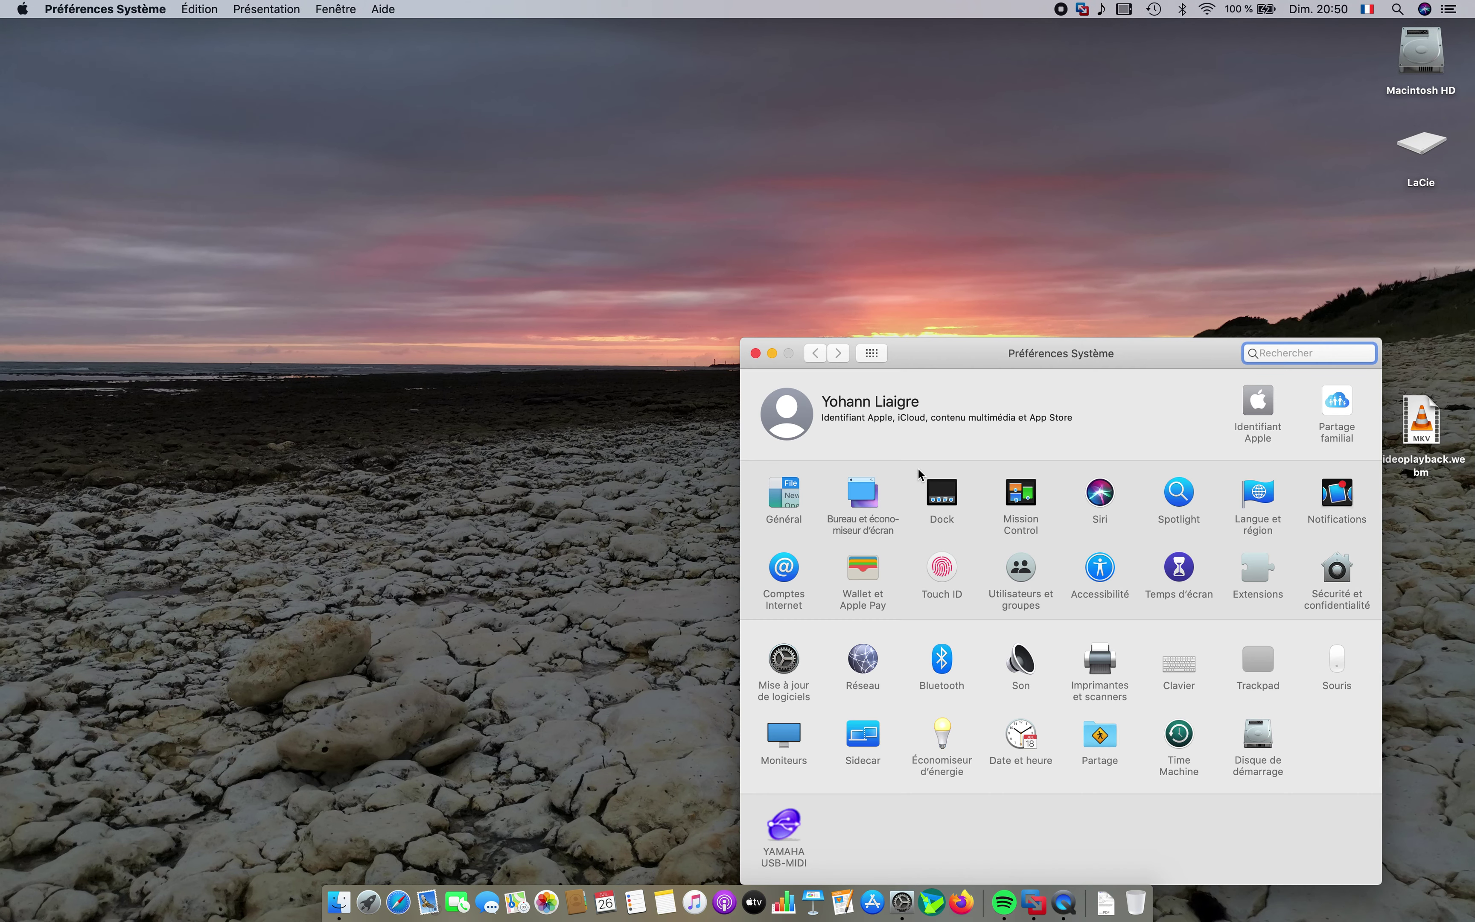
{"action": "left_click", "coordinate": [792, 504]}
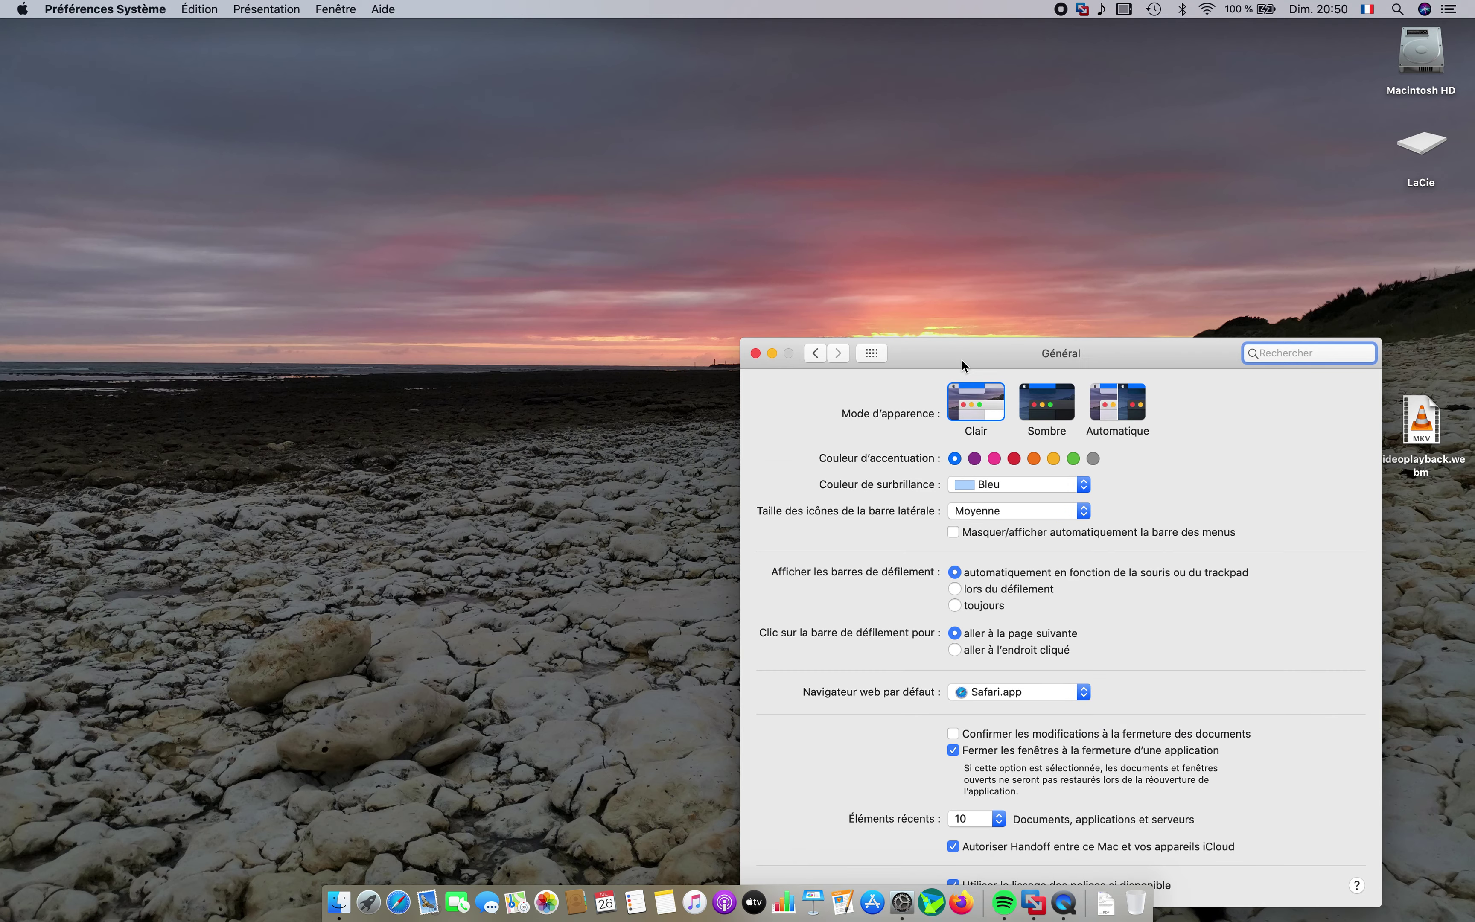
{"action": "left_click_drag", "start_coordinate": [967, 349], "coordinate": [642, 237]}
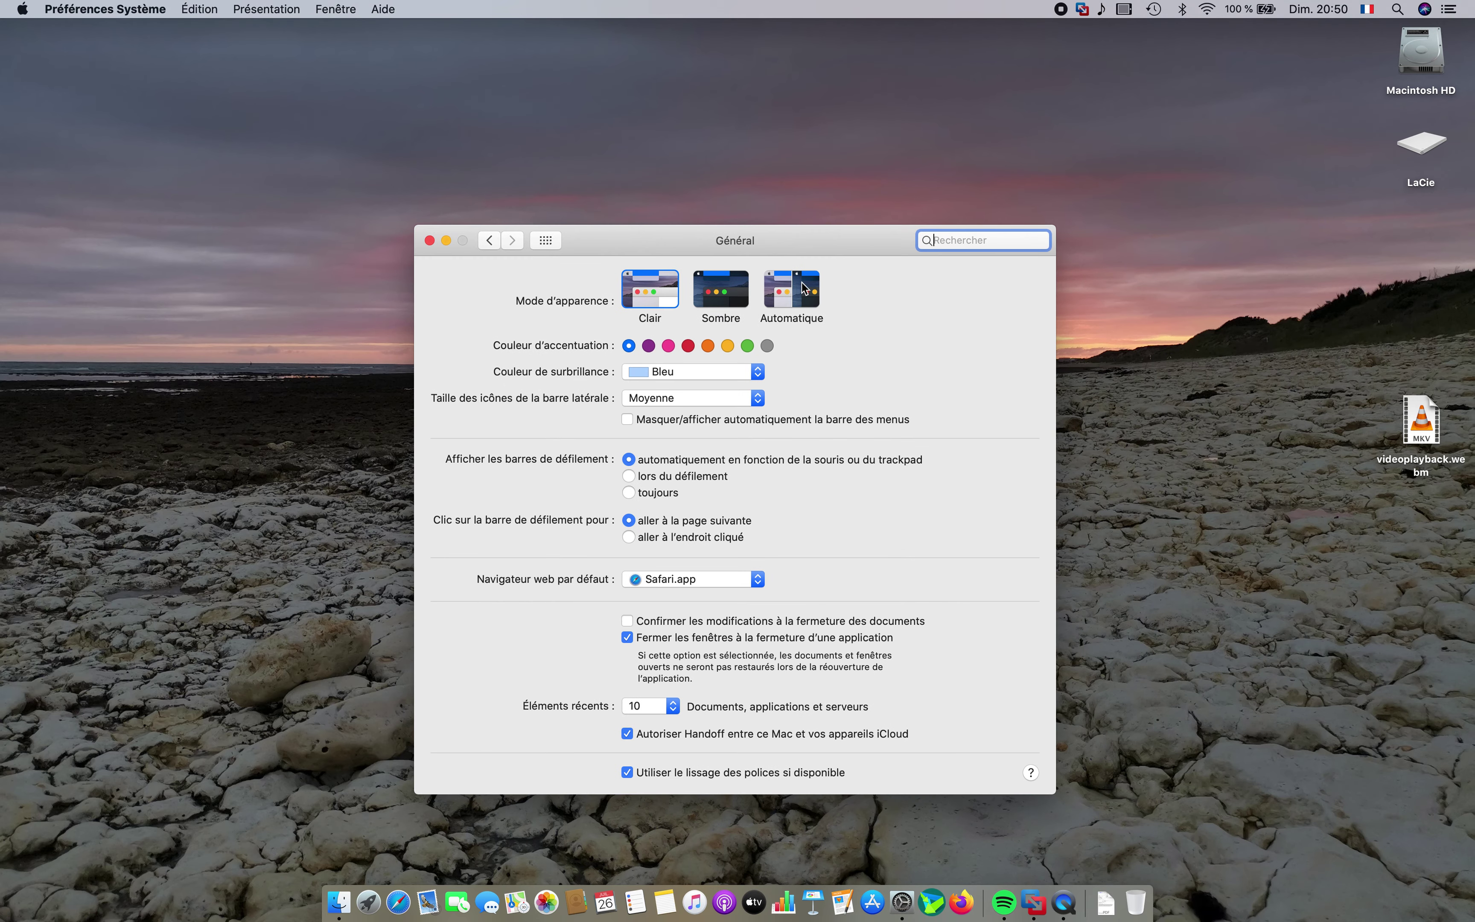
{"action": "left_click", "coordinate": [729, 285]}
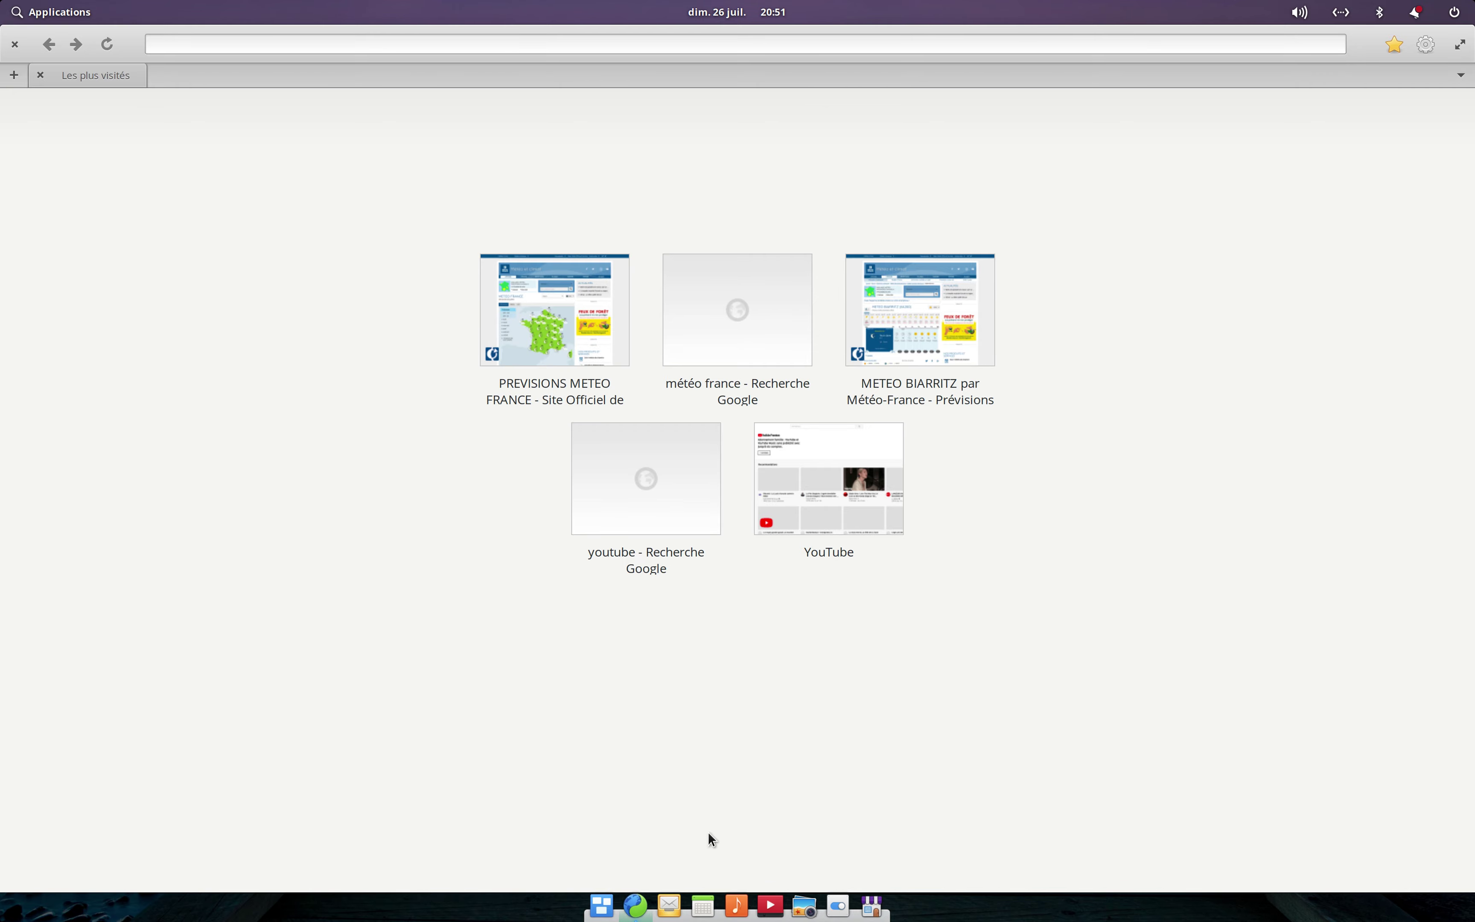
- In elementary OS, open Photos over the browser to show its dark interface, move its window slightly, and close it
{"action": "left_click", "coordinate": [803, 905]}
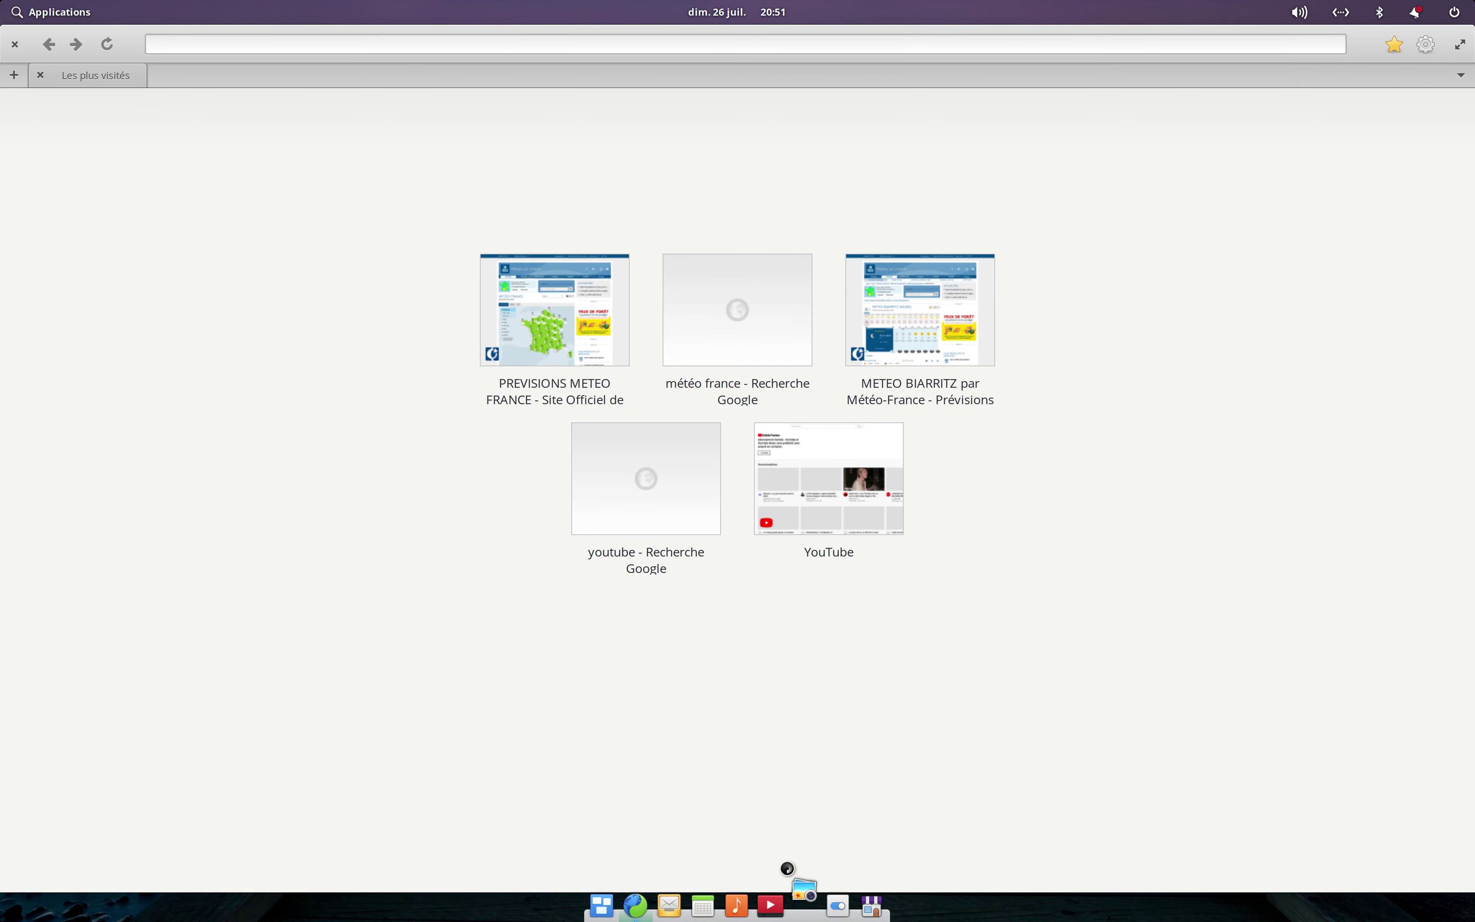
{"action": "left_click_drag", "start_coordinate": [405, 184], "coordinate": [382, 178]}
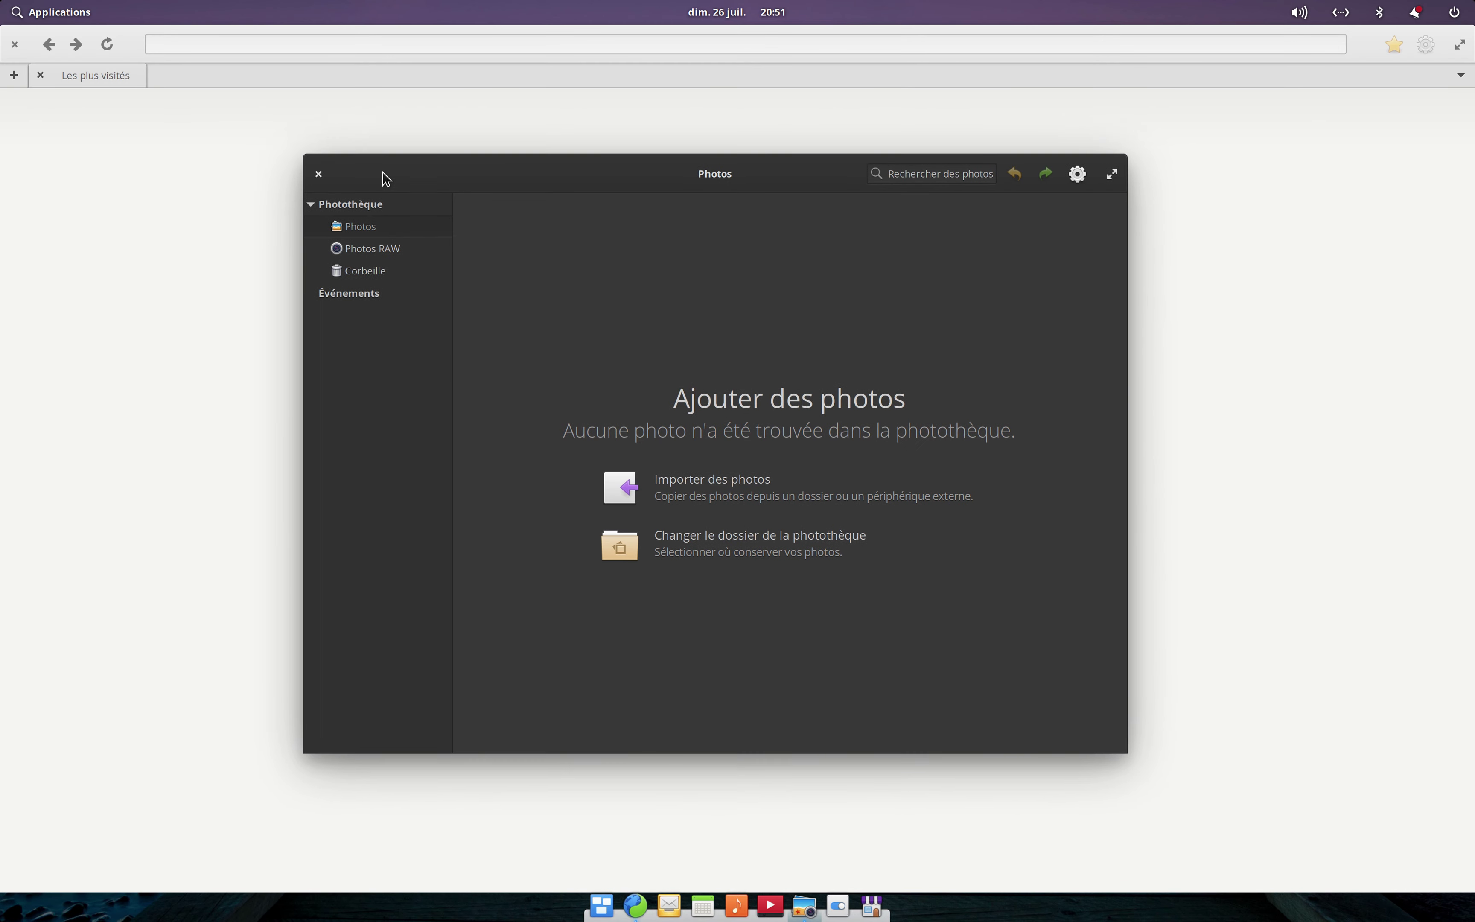
{"action": "left_click", "coordinate": [318, 173]}
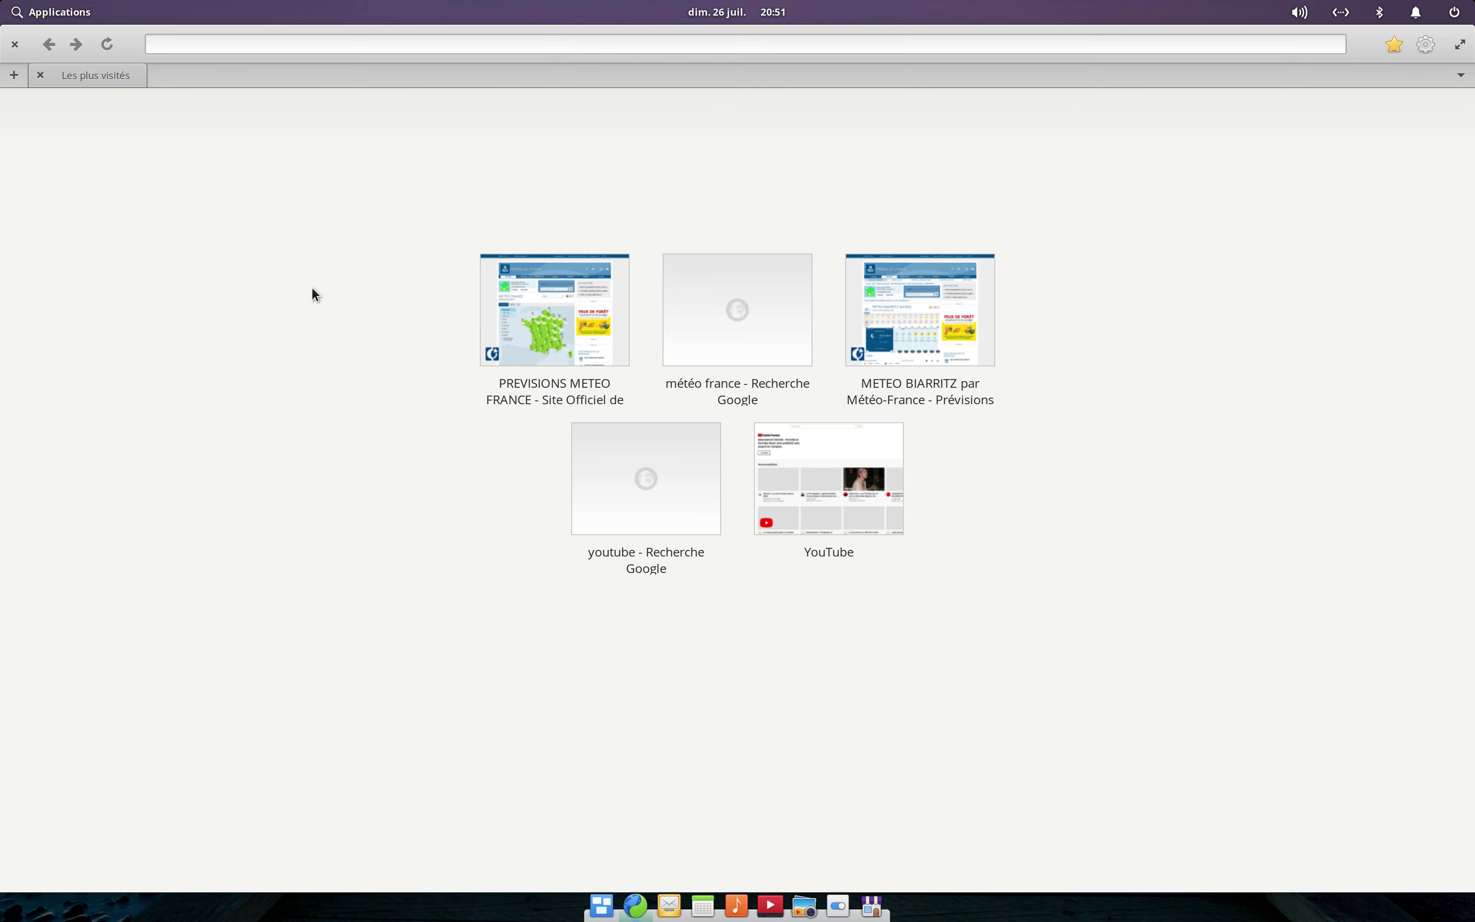
- Open the elementary OS system settings and view the Clic and Pavé tactile options and the Contrôle parental page
{"action": "left_click", "coordinate": [838, 905]}
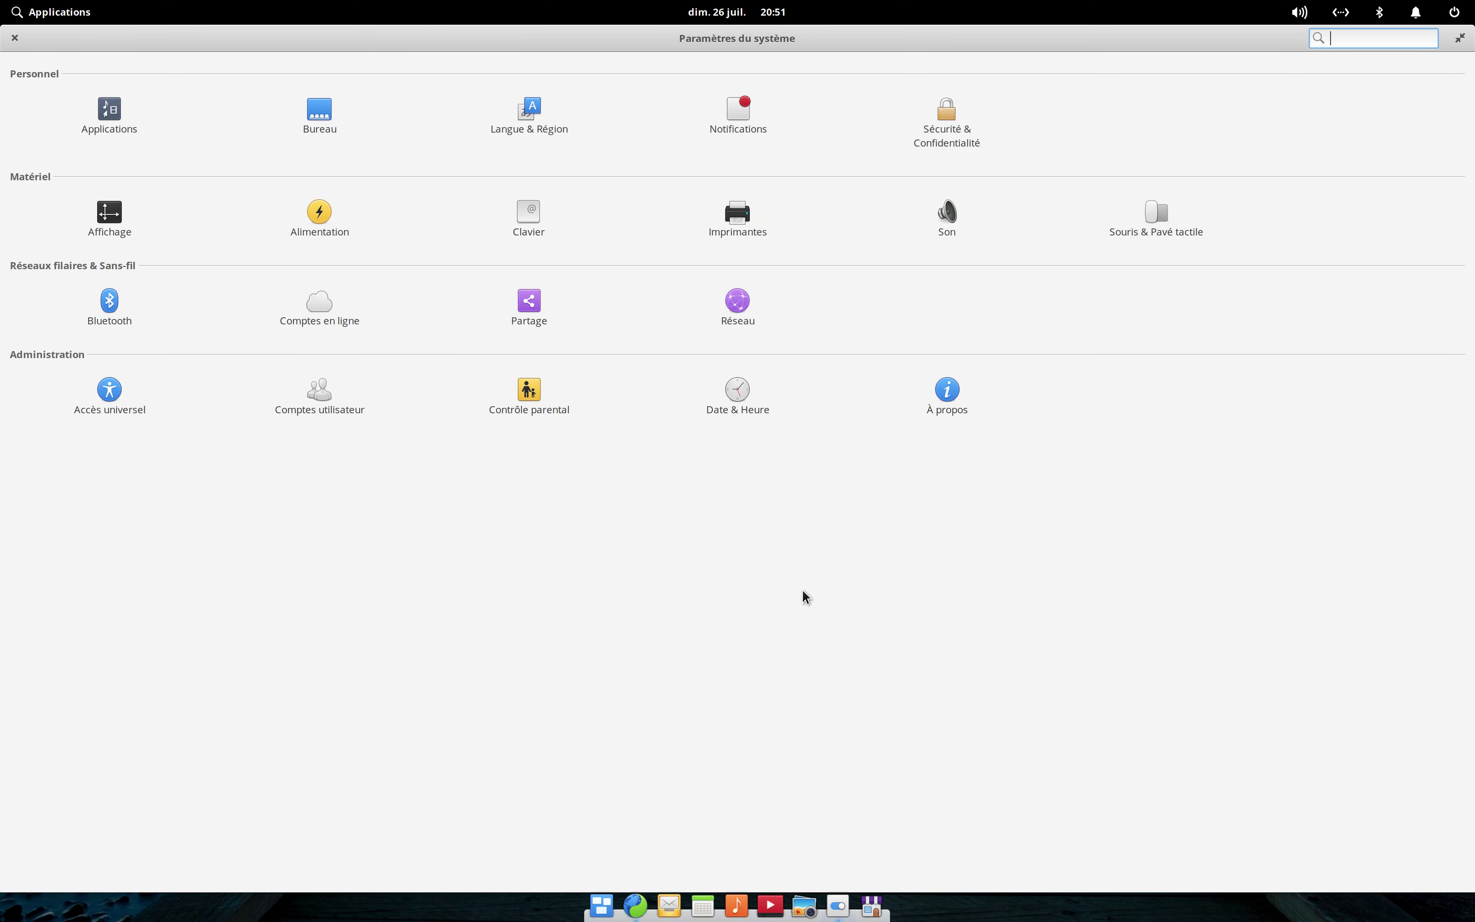
{"action": "left_click", "coordinate": [1153, 214]}
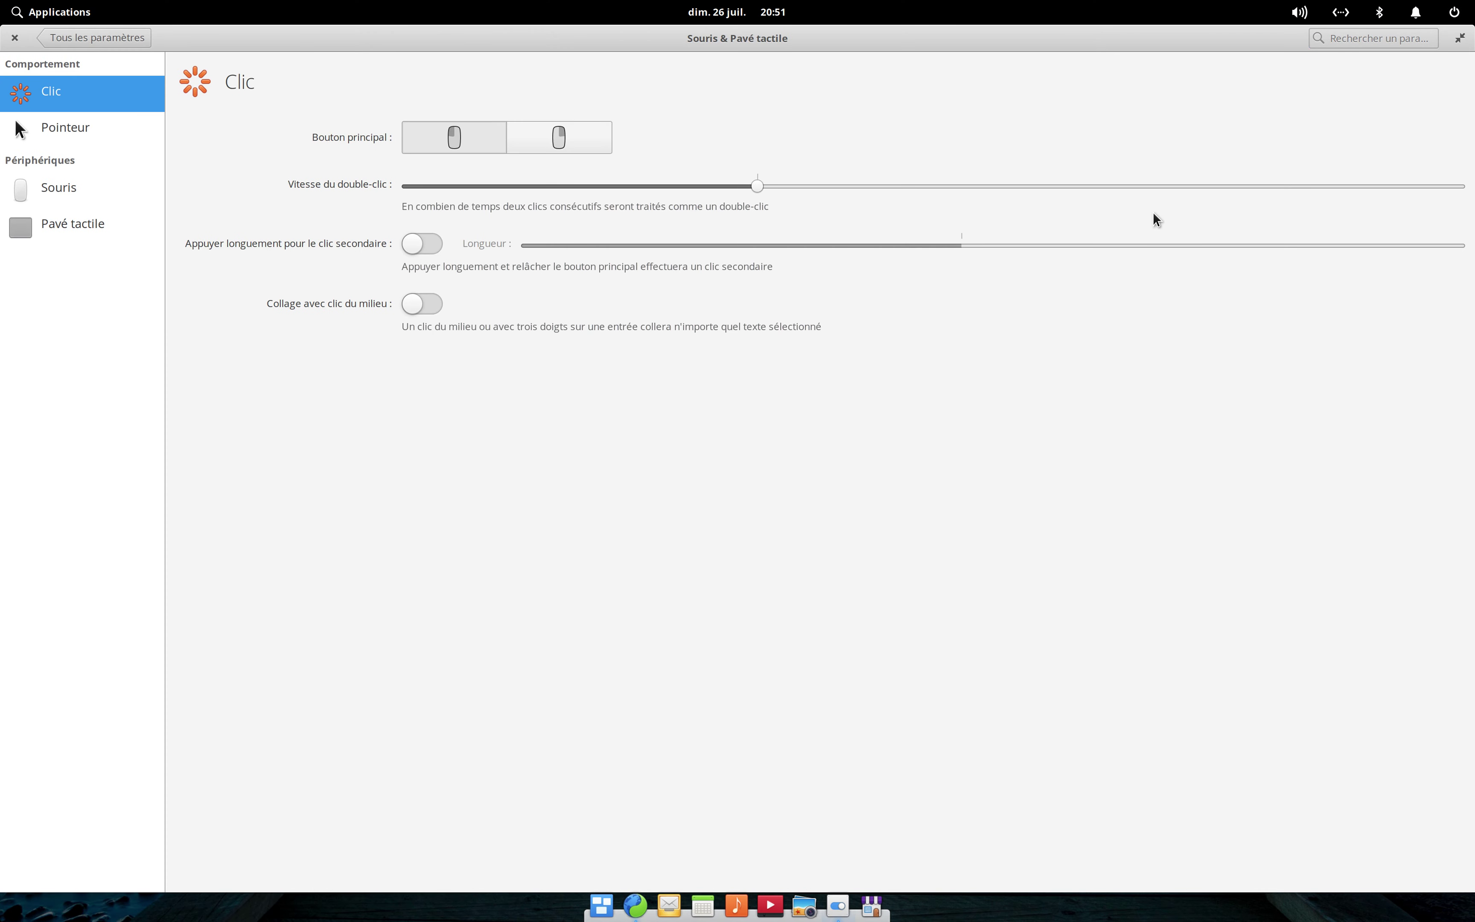
{"action": "left_click", "coordinate": [84, 226]}
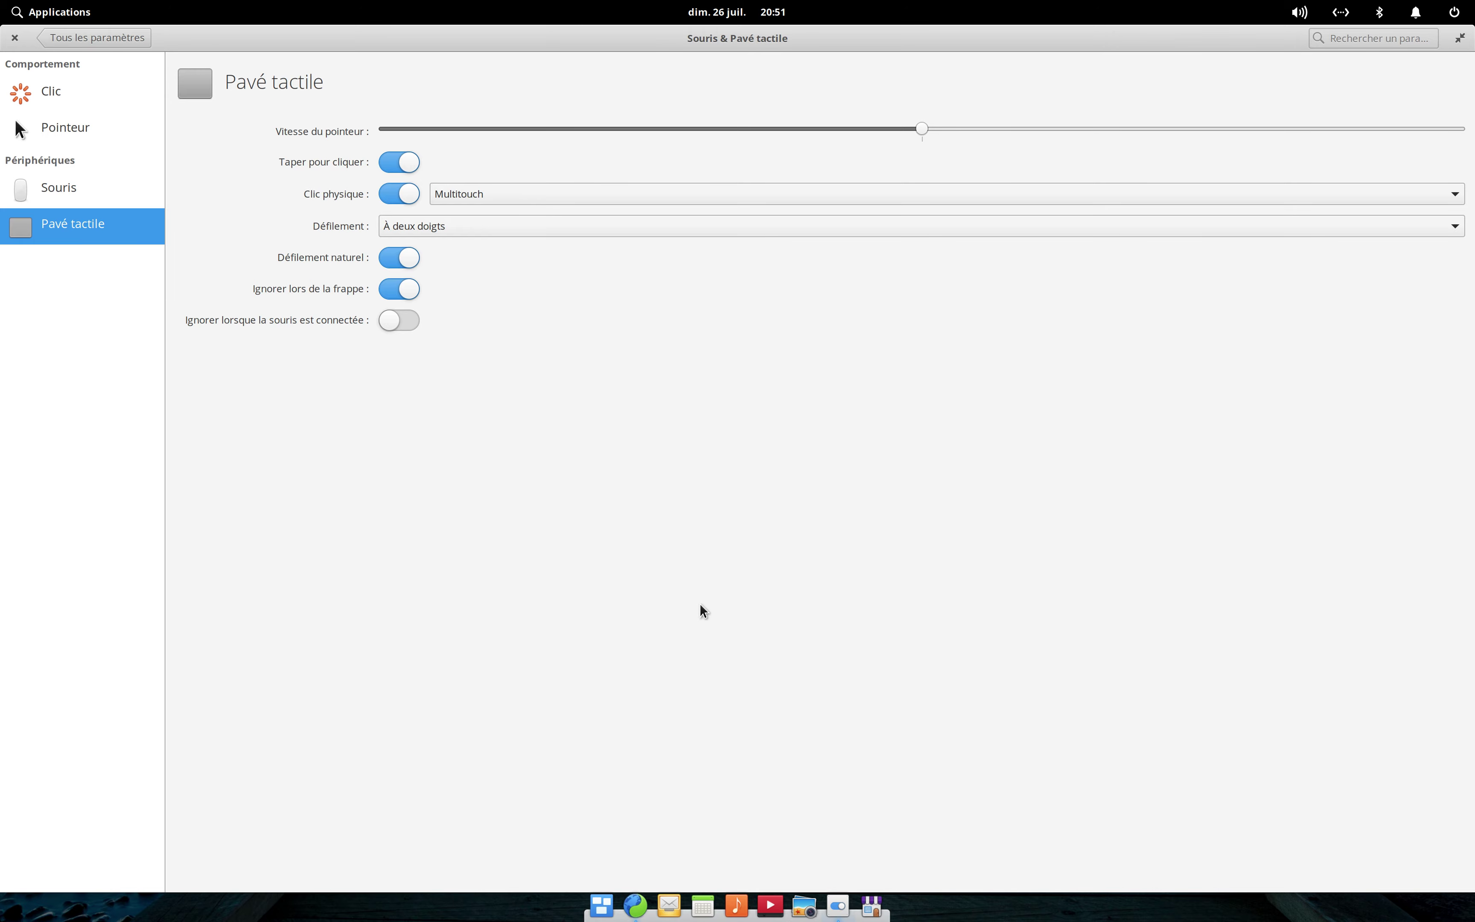
{"action": "left_click", "coordinate": [97, 36]}
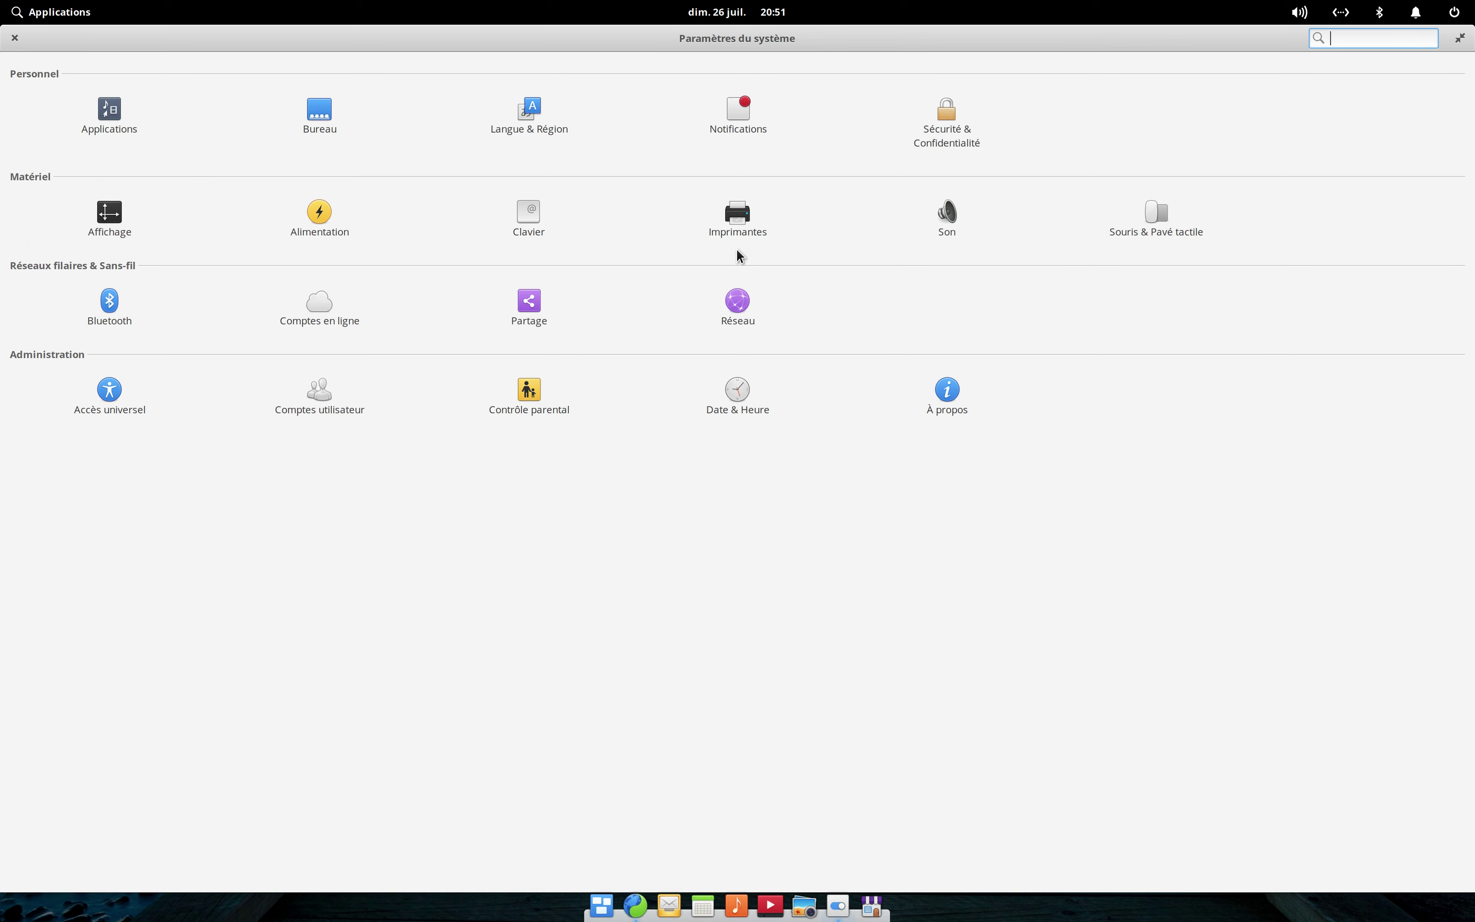
{"action": "left_click", "coordinate": [521, 396]}
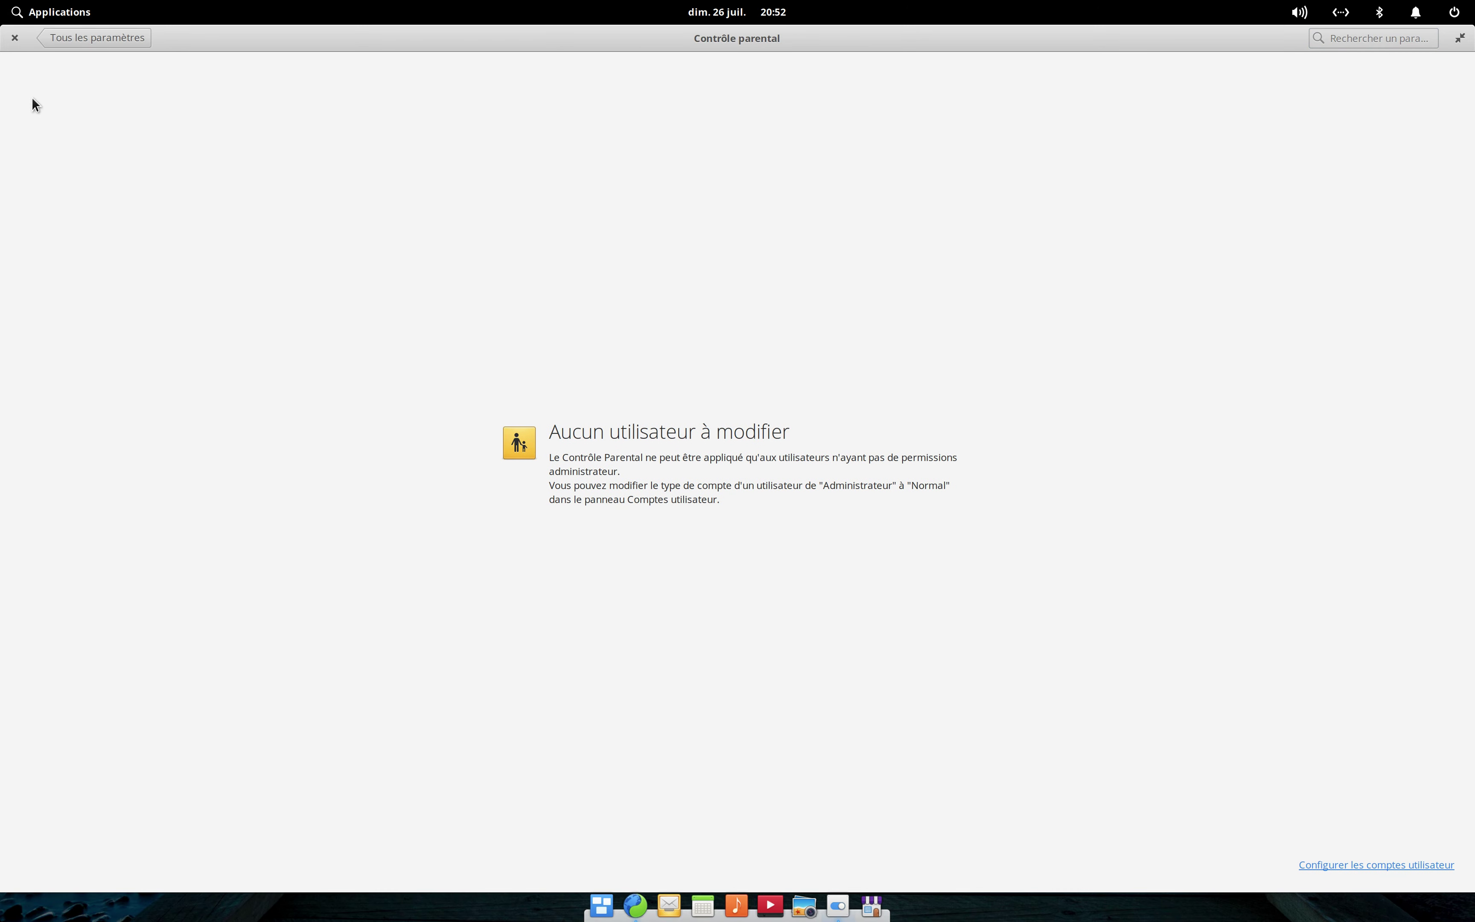
{"action": "left_click", "coordinate": [72, 39]}
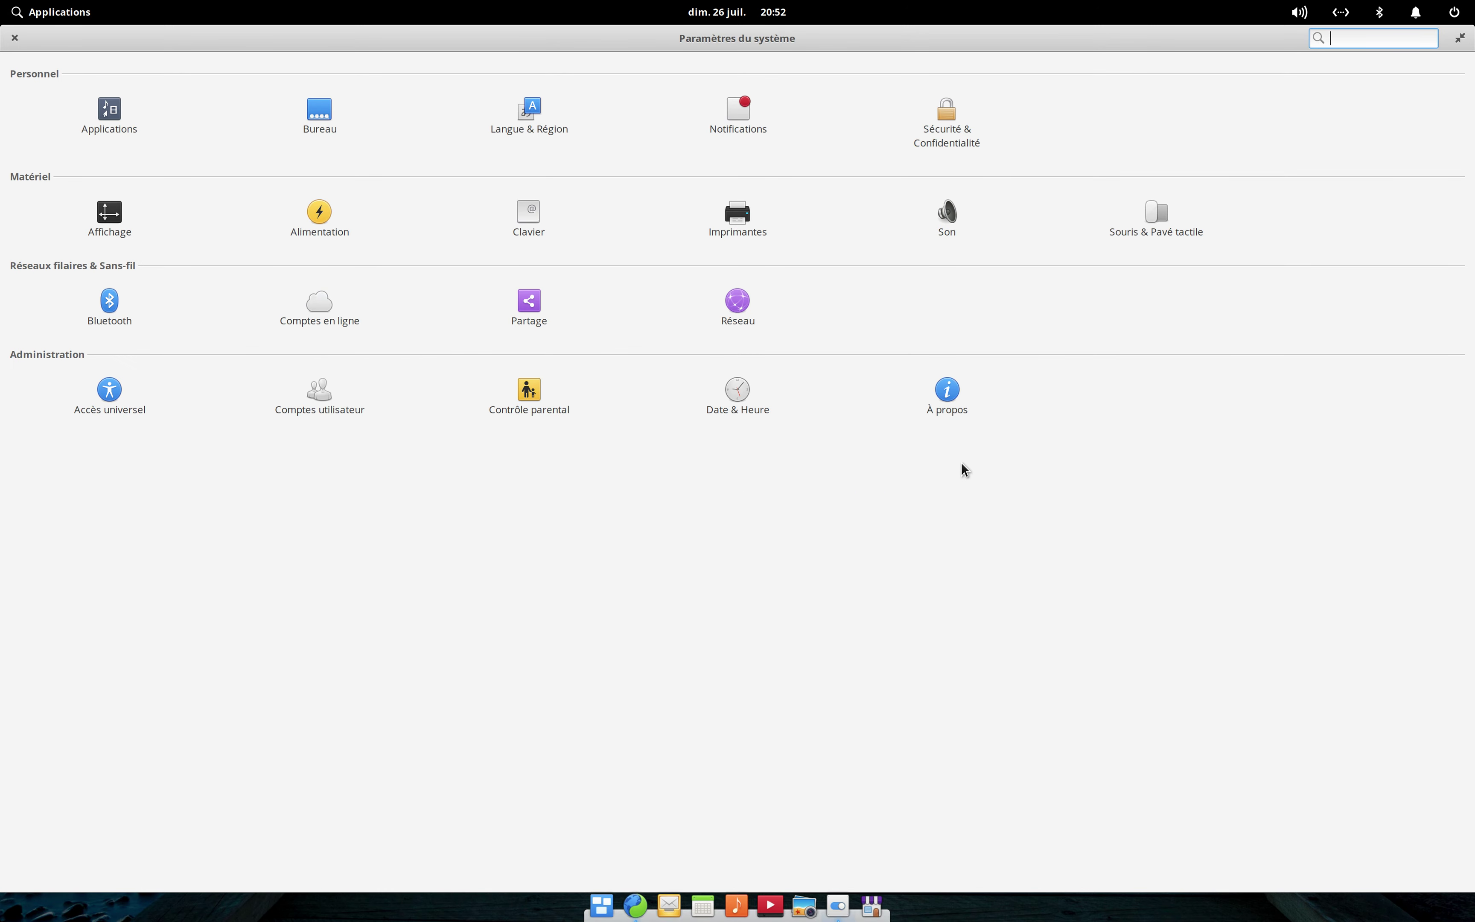
- View the Historique, Pare-feu and Nettoyage pages of the Sécurité & Confidentialité settings
{"action": "left_click", "coordinate": [944, 116]}
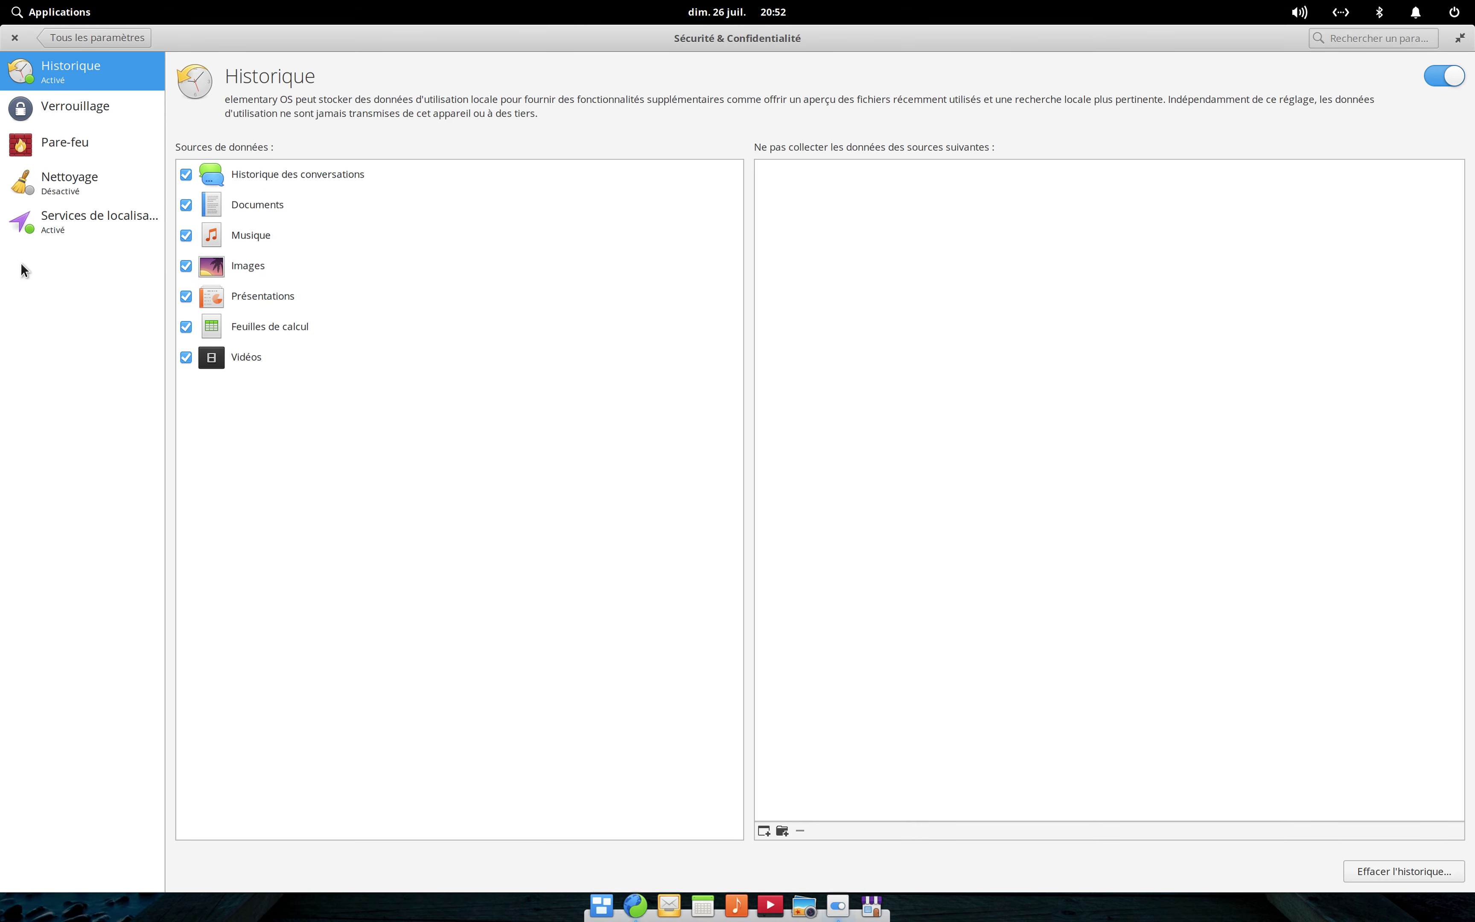
{"action": "left_click", "coordinate": [63, 149]}
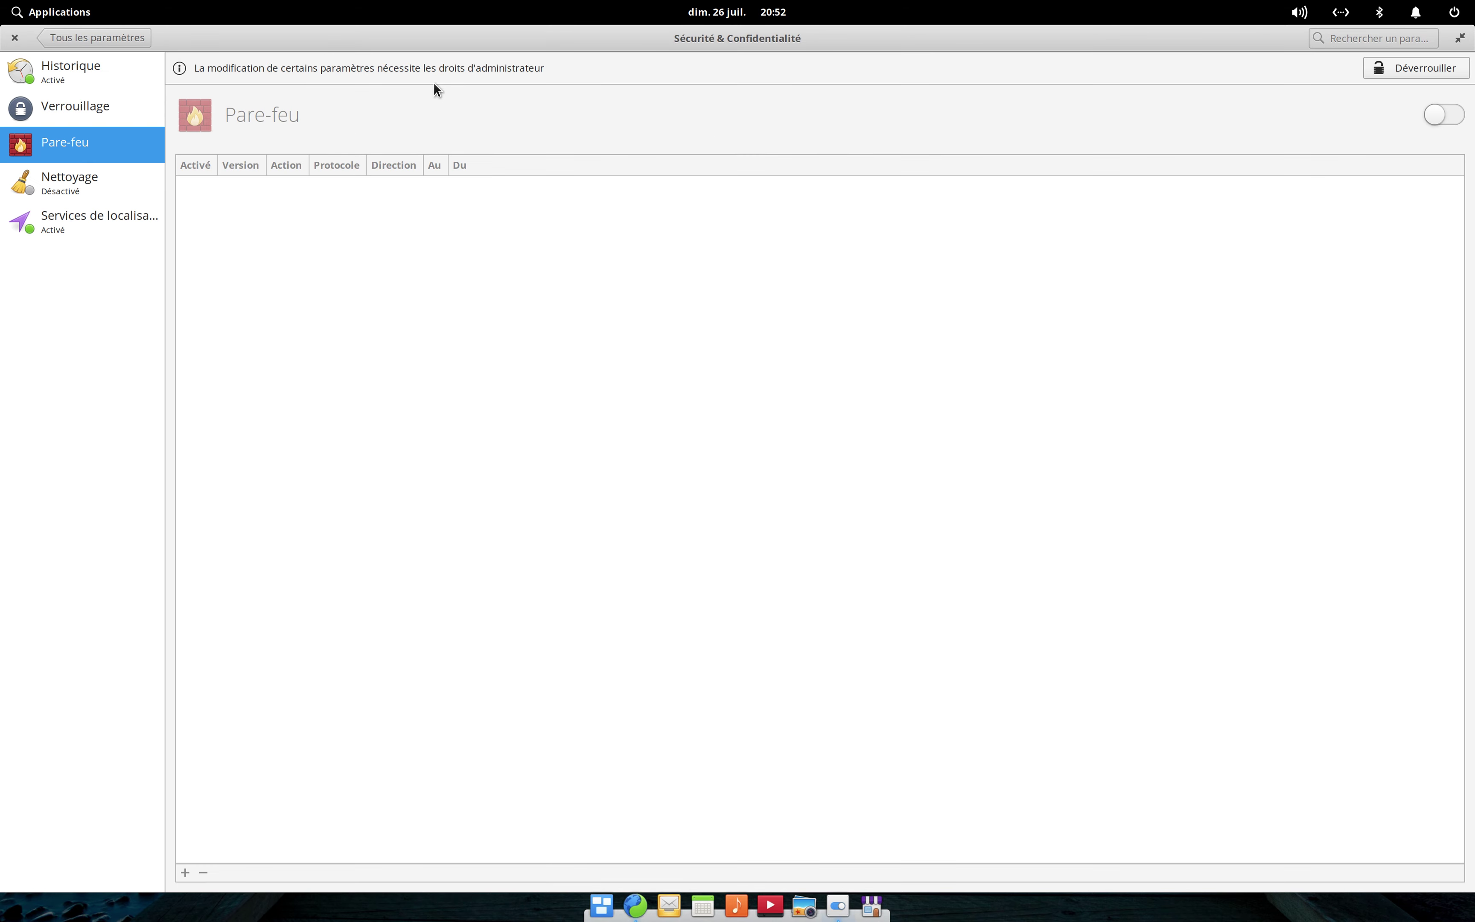
{"action": "left_click", "coordinate": [81, 176]}
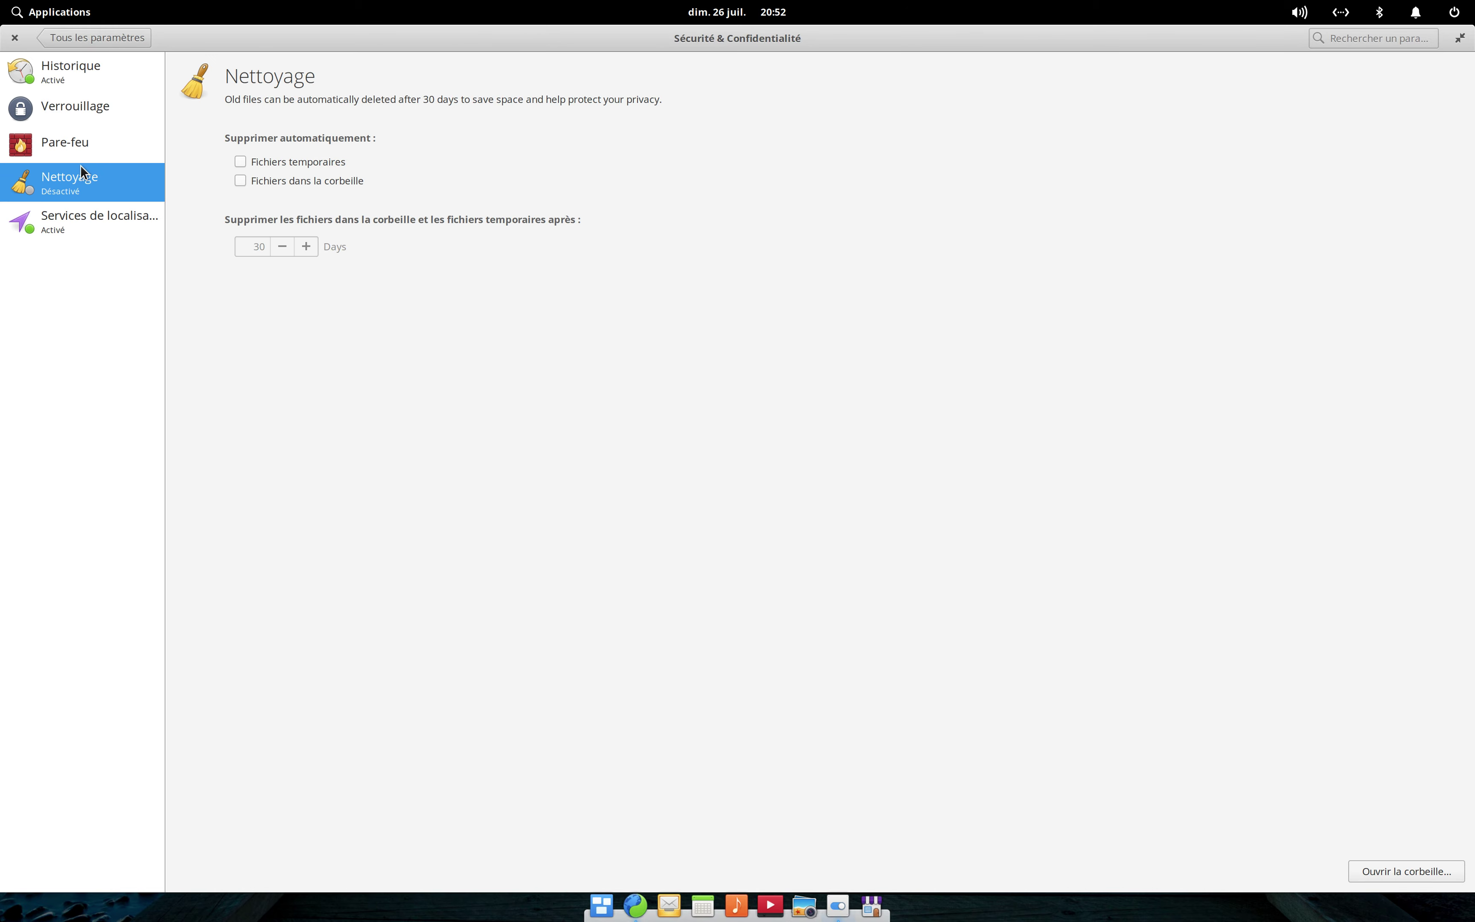
- View the Services de localisation and Verrouillage pages of the Sécurité & Confidentialité settings and return to the settings overview
{"action": "left_click", "coordinate": [78, 215]}
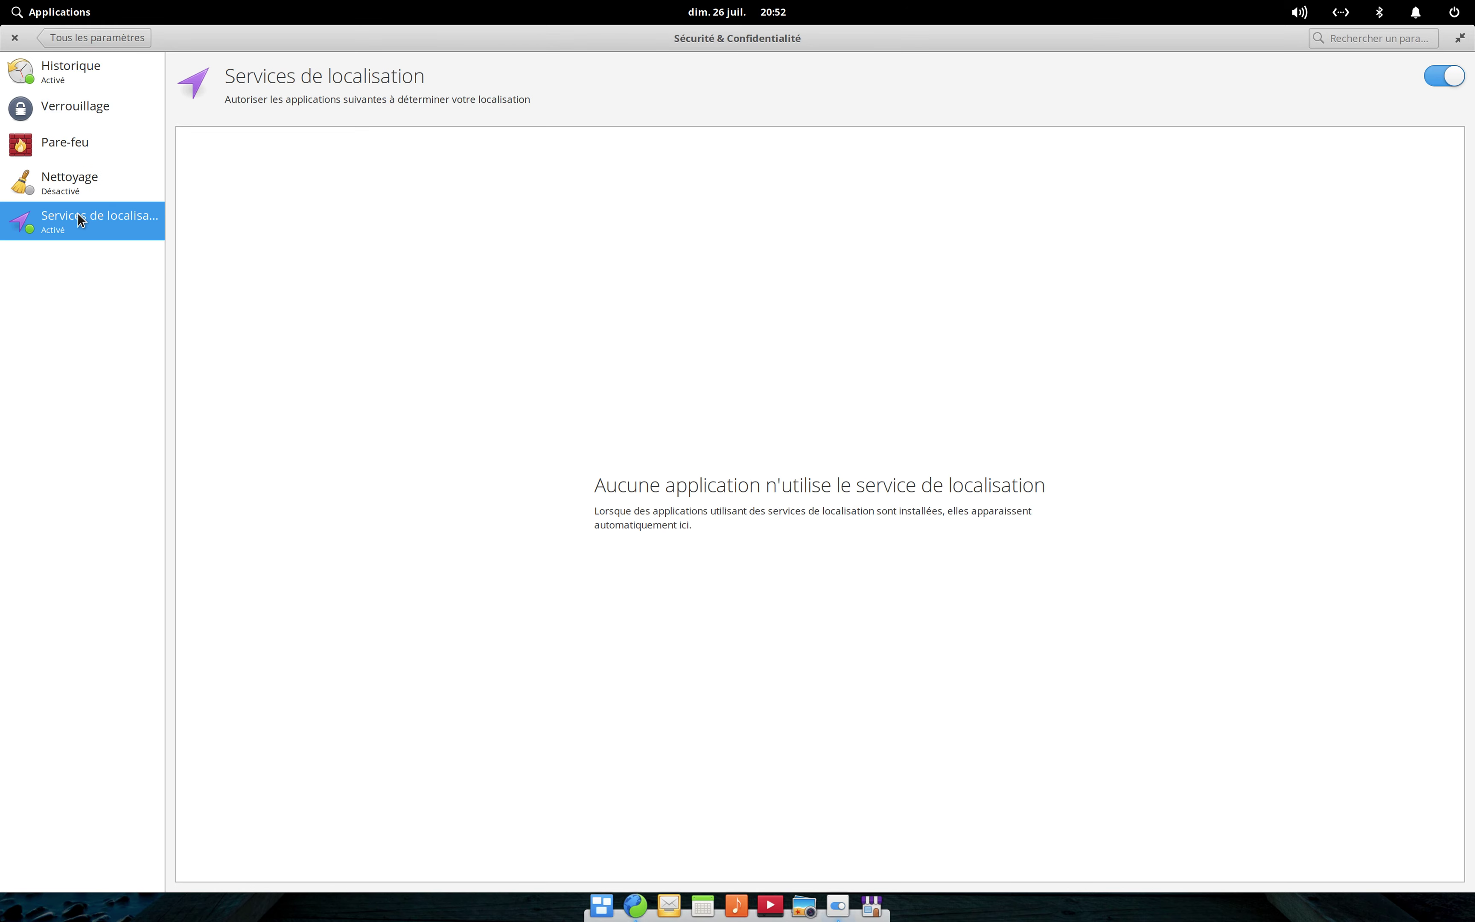
{"action": "left_click", "coordinate": [111, 107]}
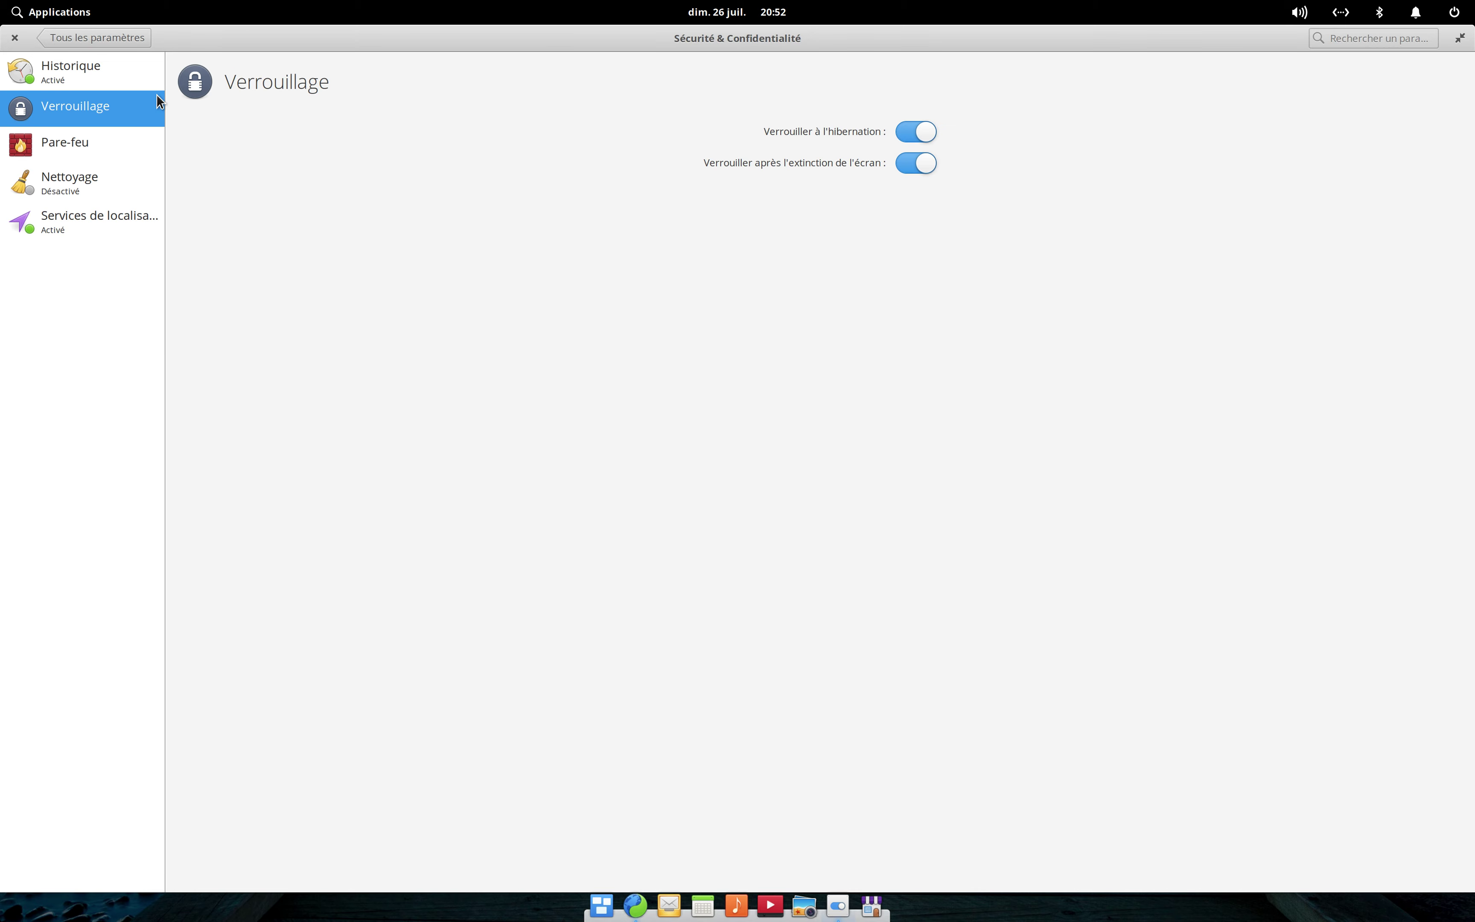
{"action": "left_click", "coordinate": [71, 37]}
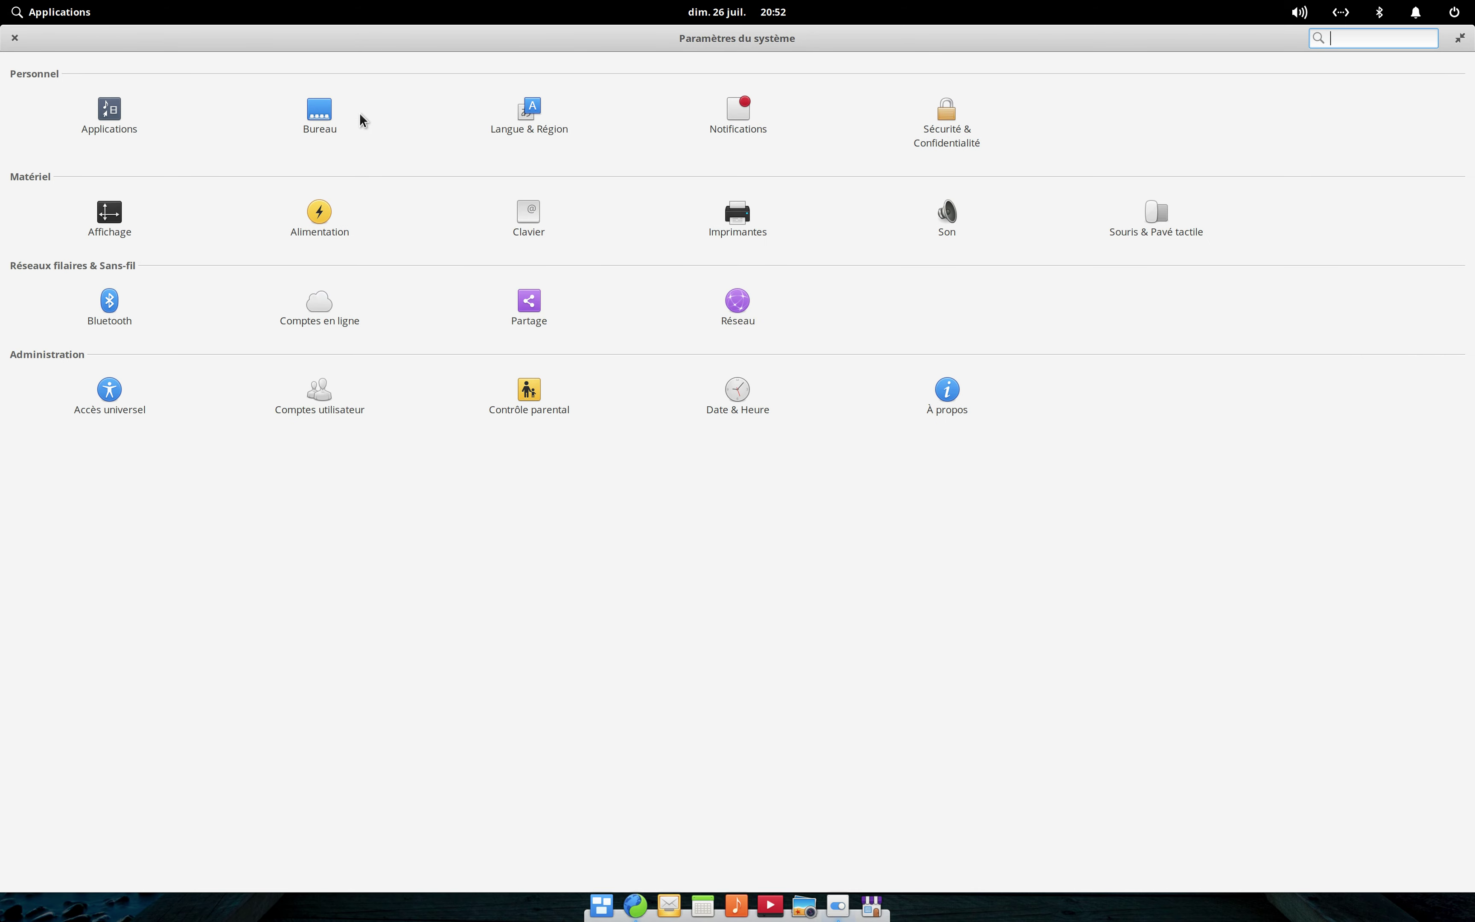
- In the Affichage settings, set the scaling factor (Facteur de grossissement) to Faible DPI and keep the new configuration
{"action": "left_click", "coordinate": [112, 191]}
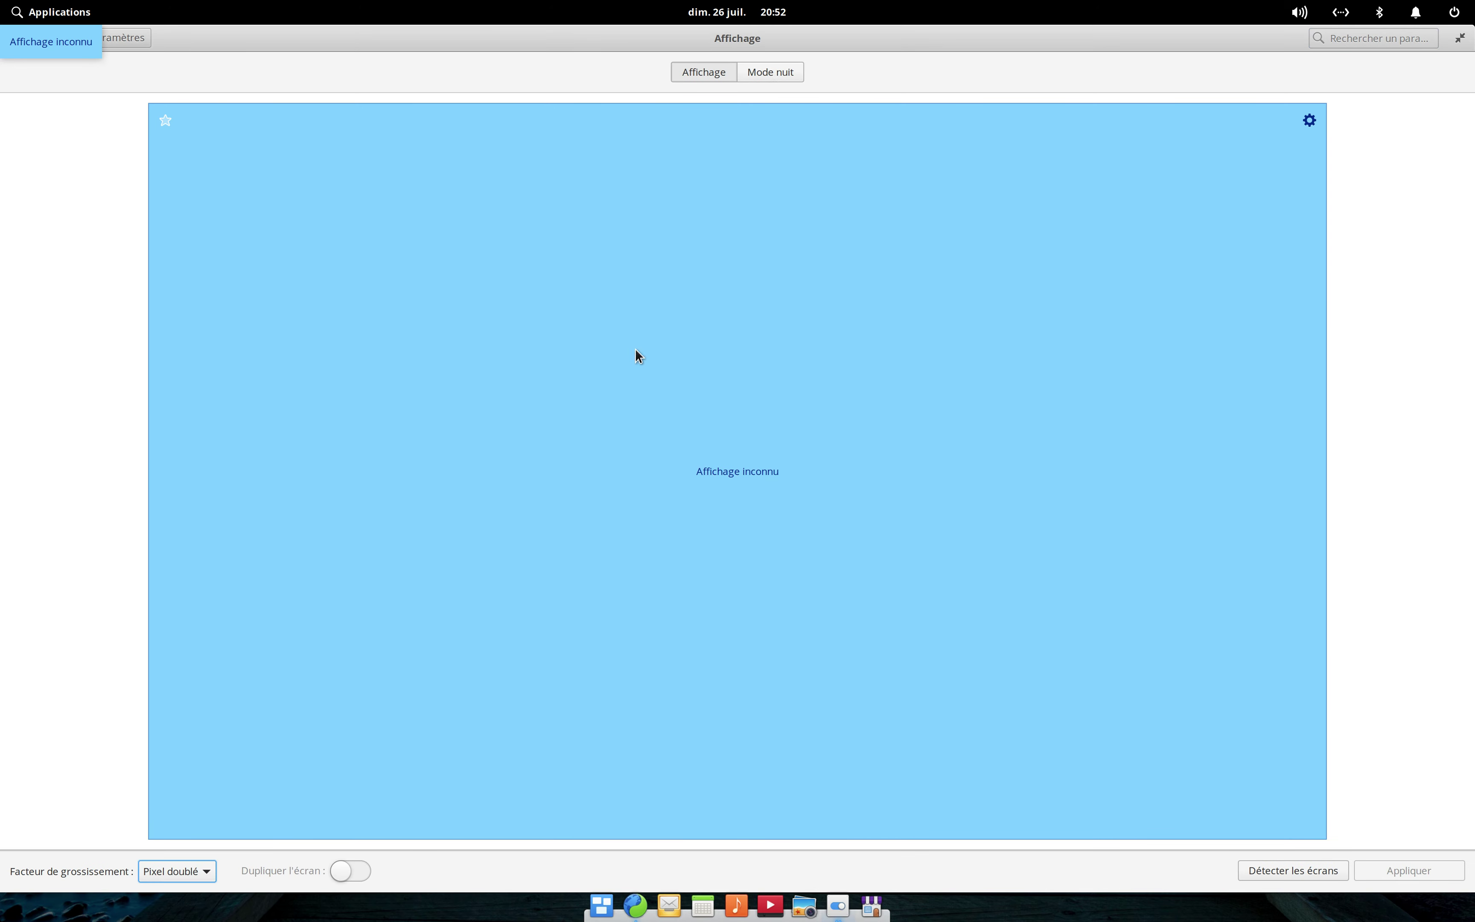
{"action": "left_click", "coordinate": [200, 860]}
{"action": "left_click", "coordinate": [200, 849]}
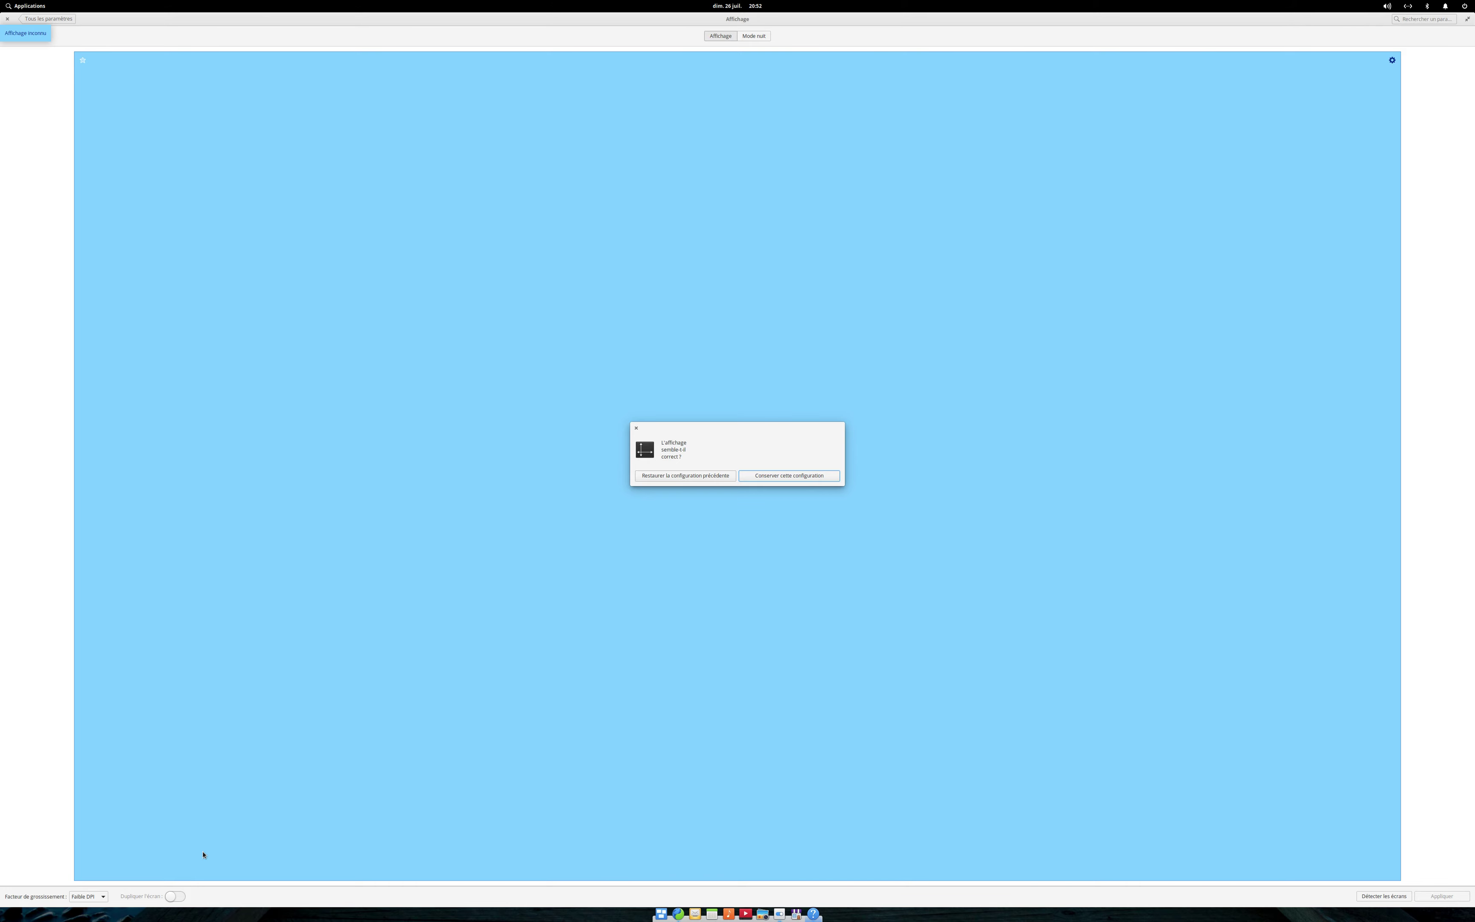
{"action": "key", "text": "Return"}
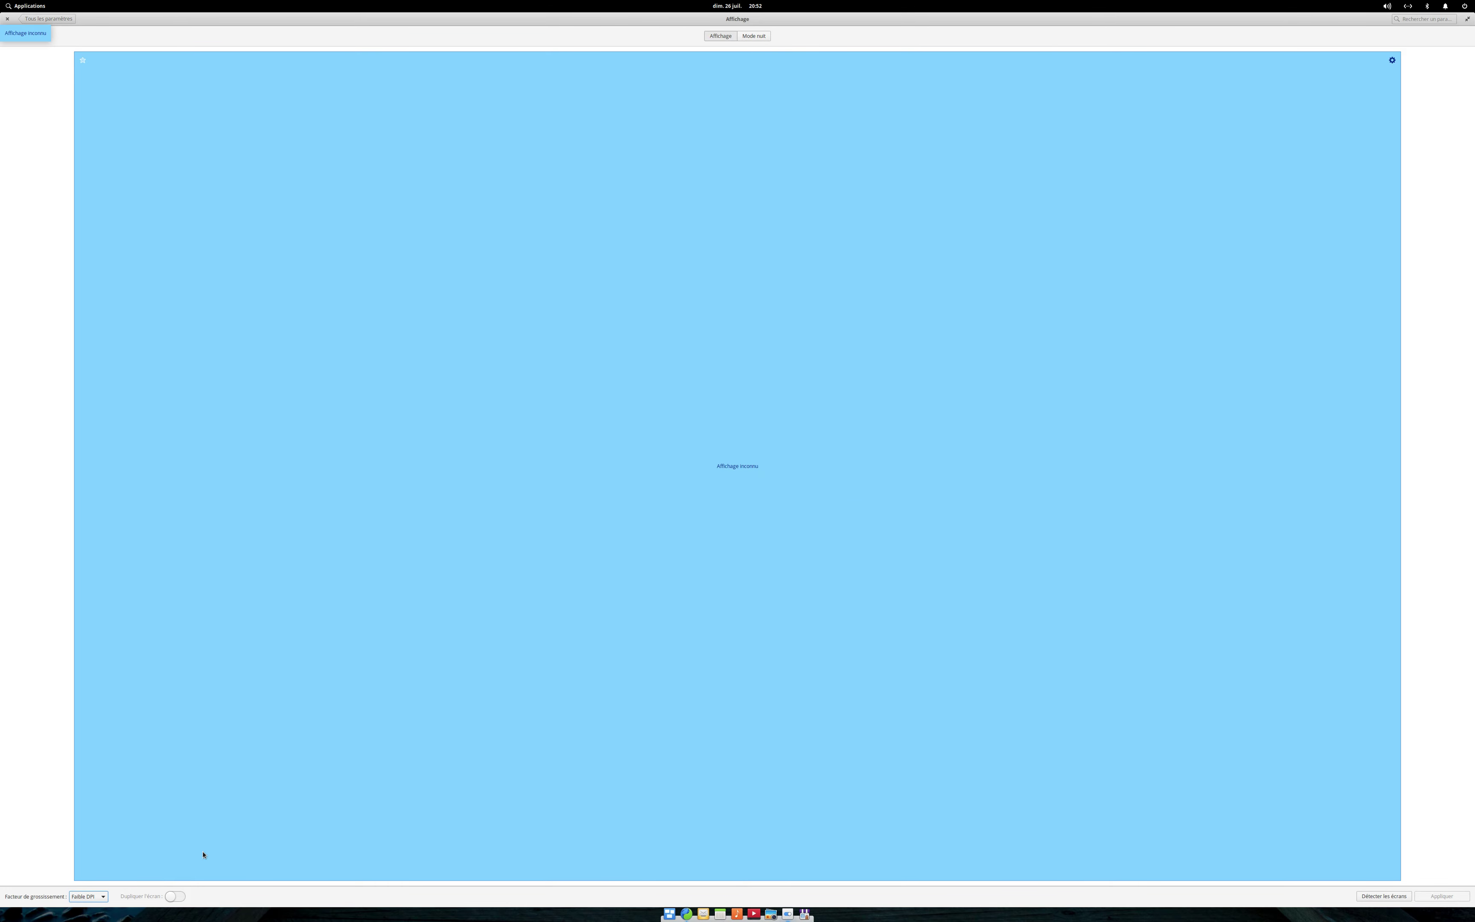